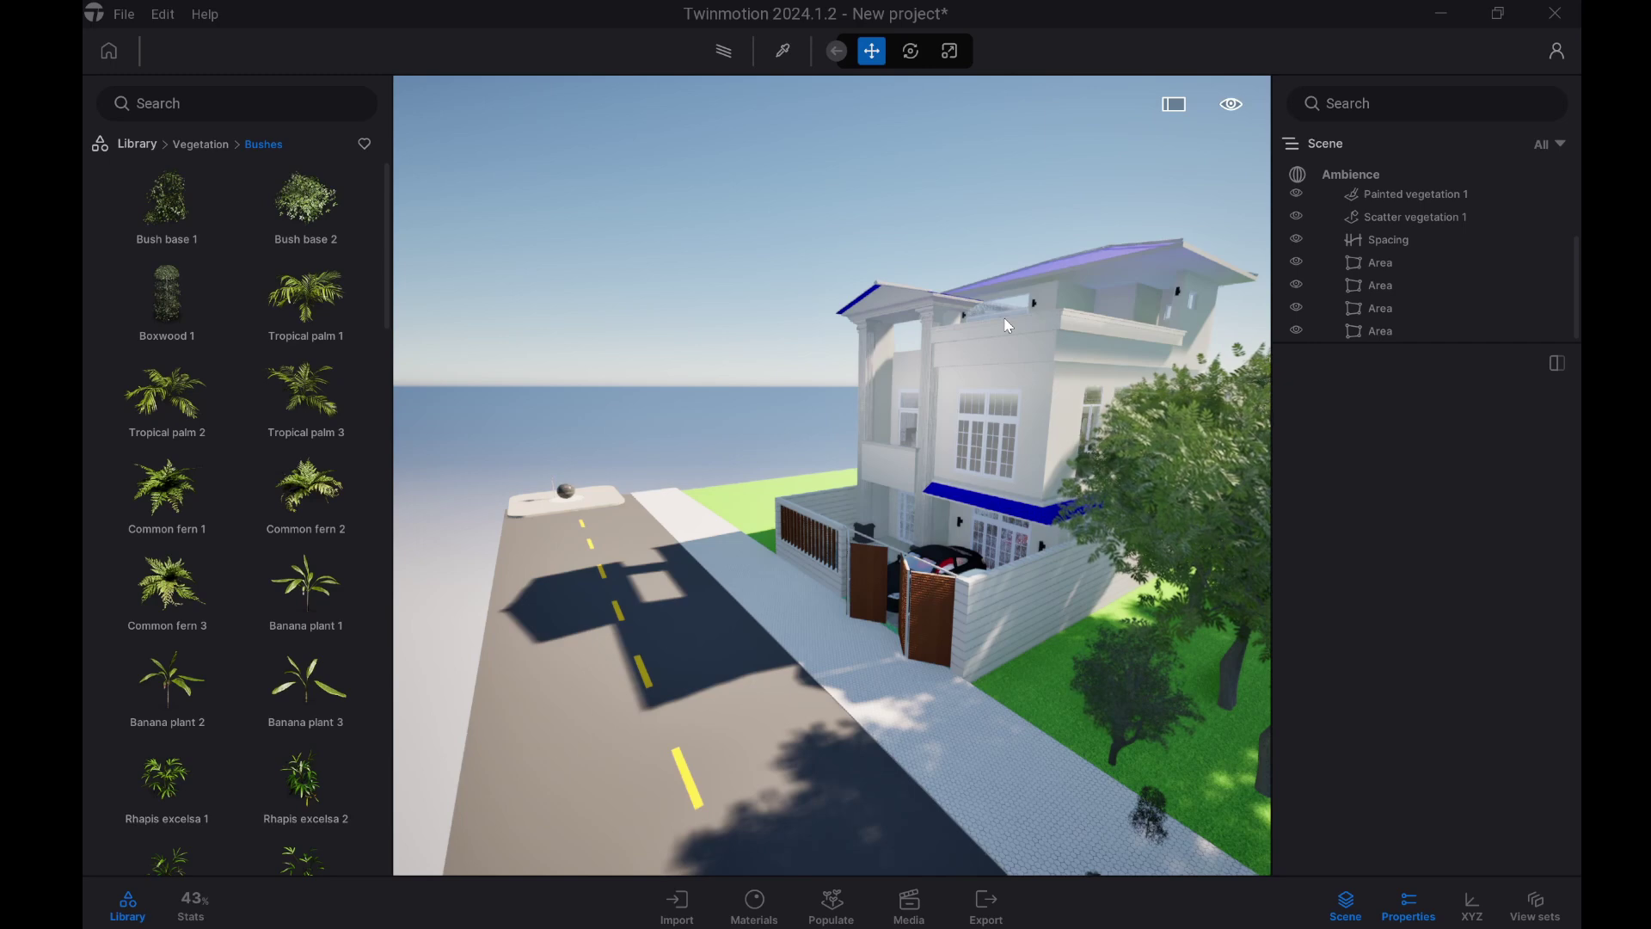
Step: Draw a two-point character path along the road, from its far end to the foreground beside the house's sidewalk
{"action": "left_click", "coordinate": [833, 908]}
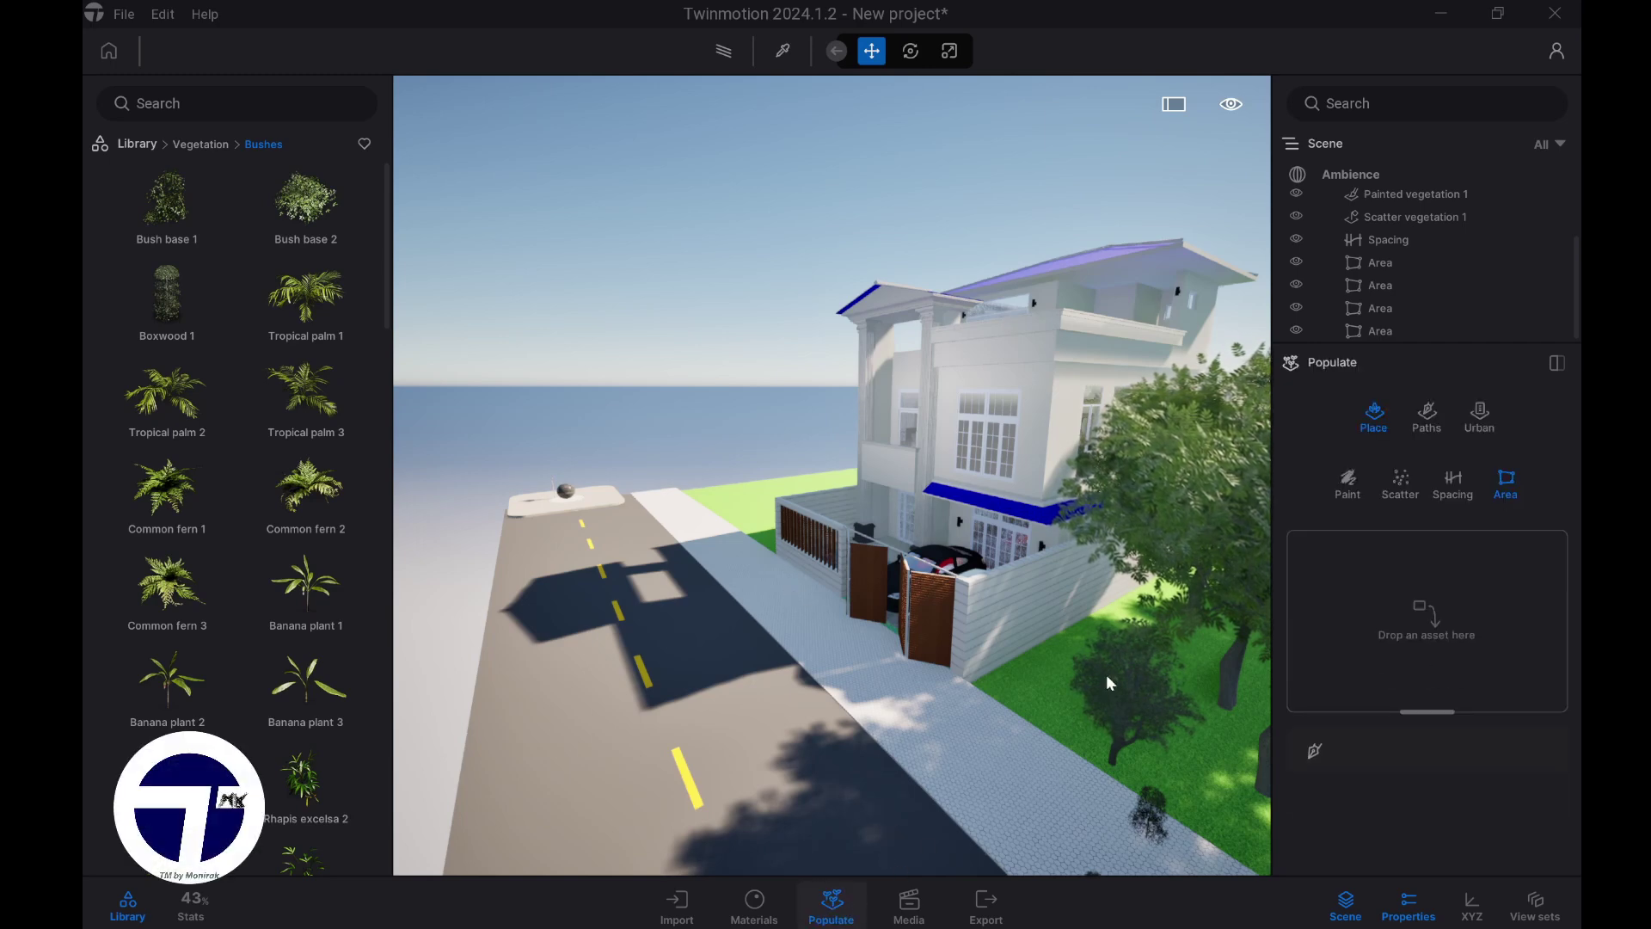
{"action": "left_click", "coordinate": [1427, 417]}
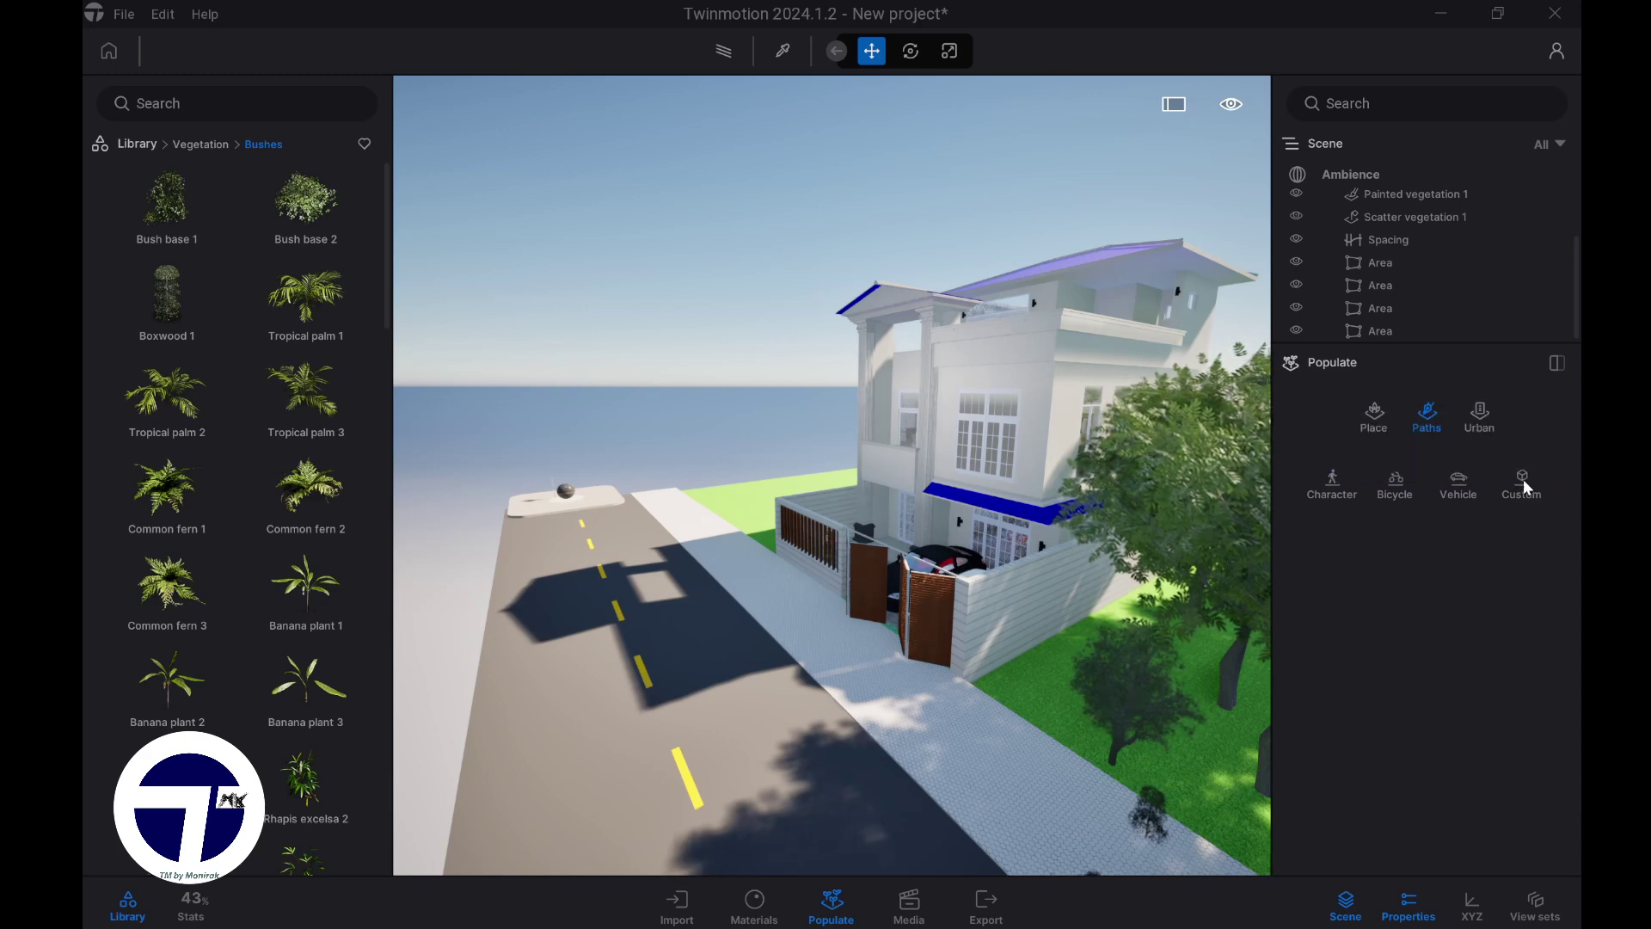
{"action": "left_click", "coordinate": [1543, 493]}
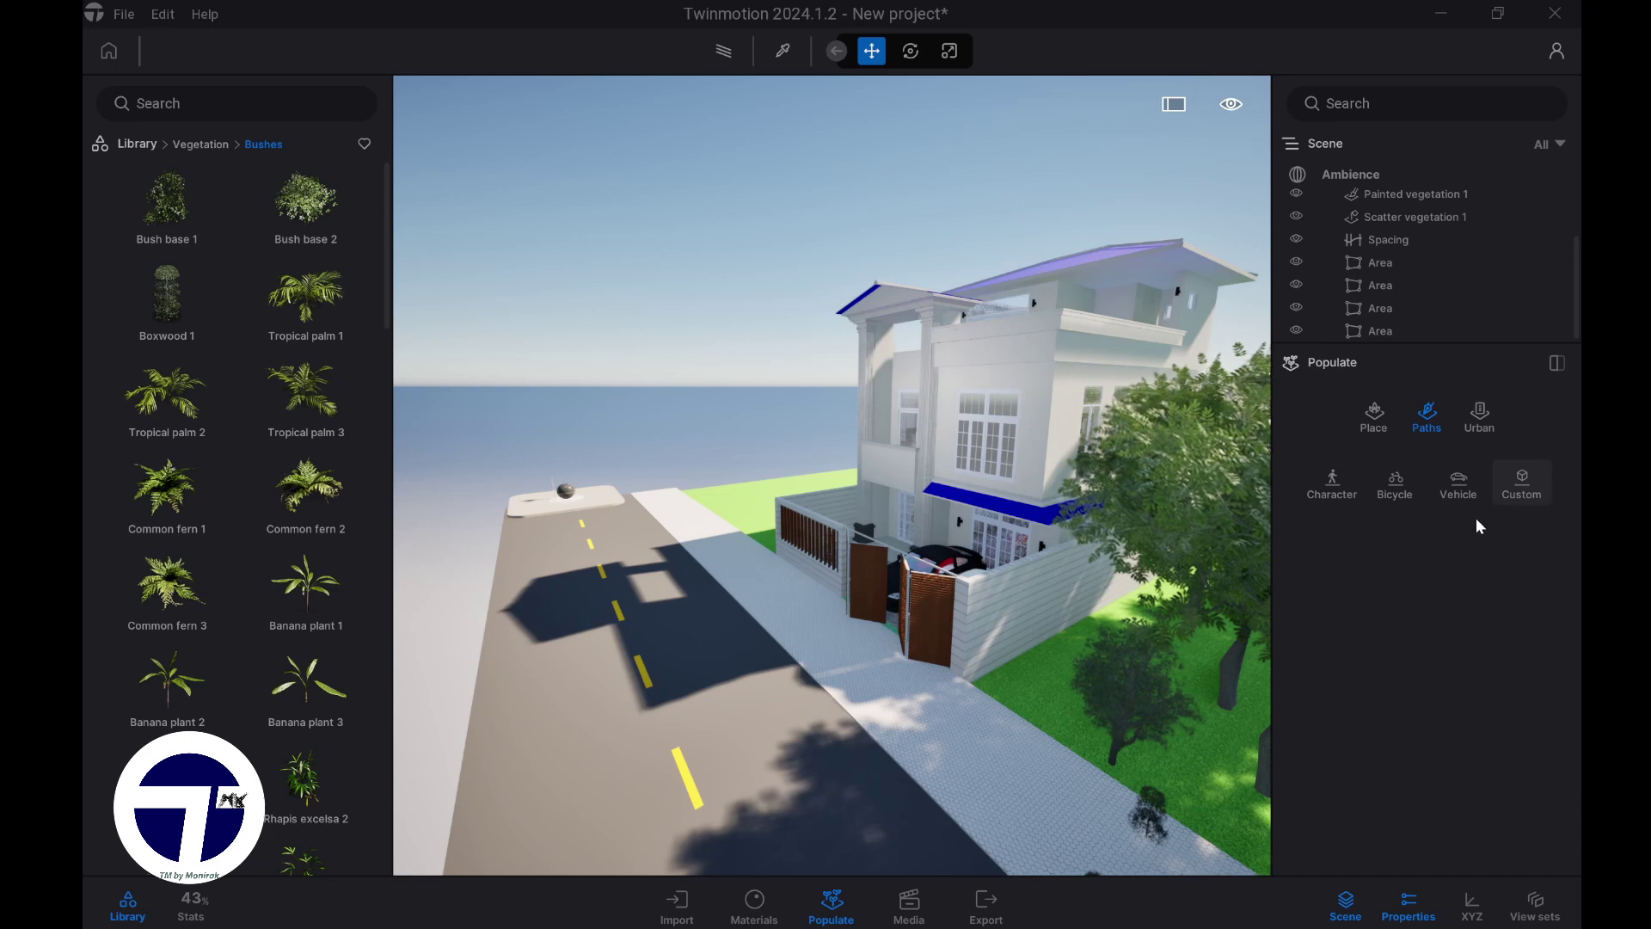
{"action": "left_click", "coordinate": [1334, 493]}
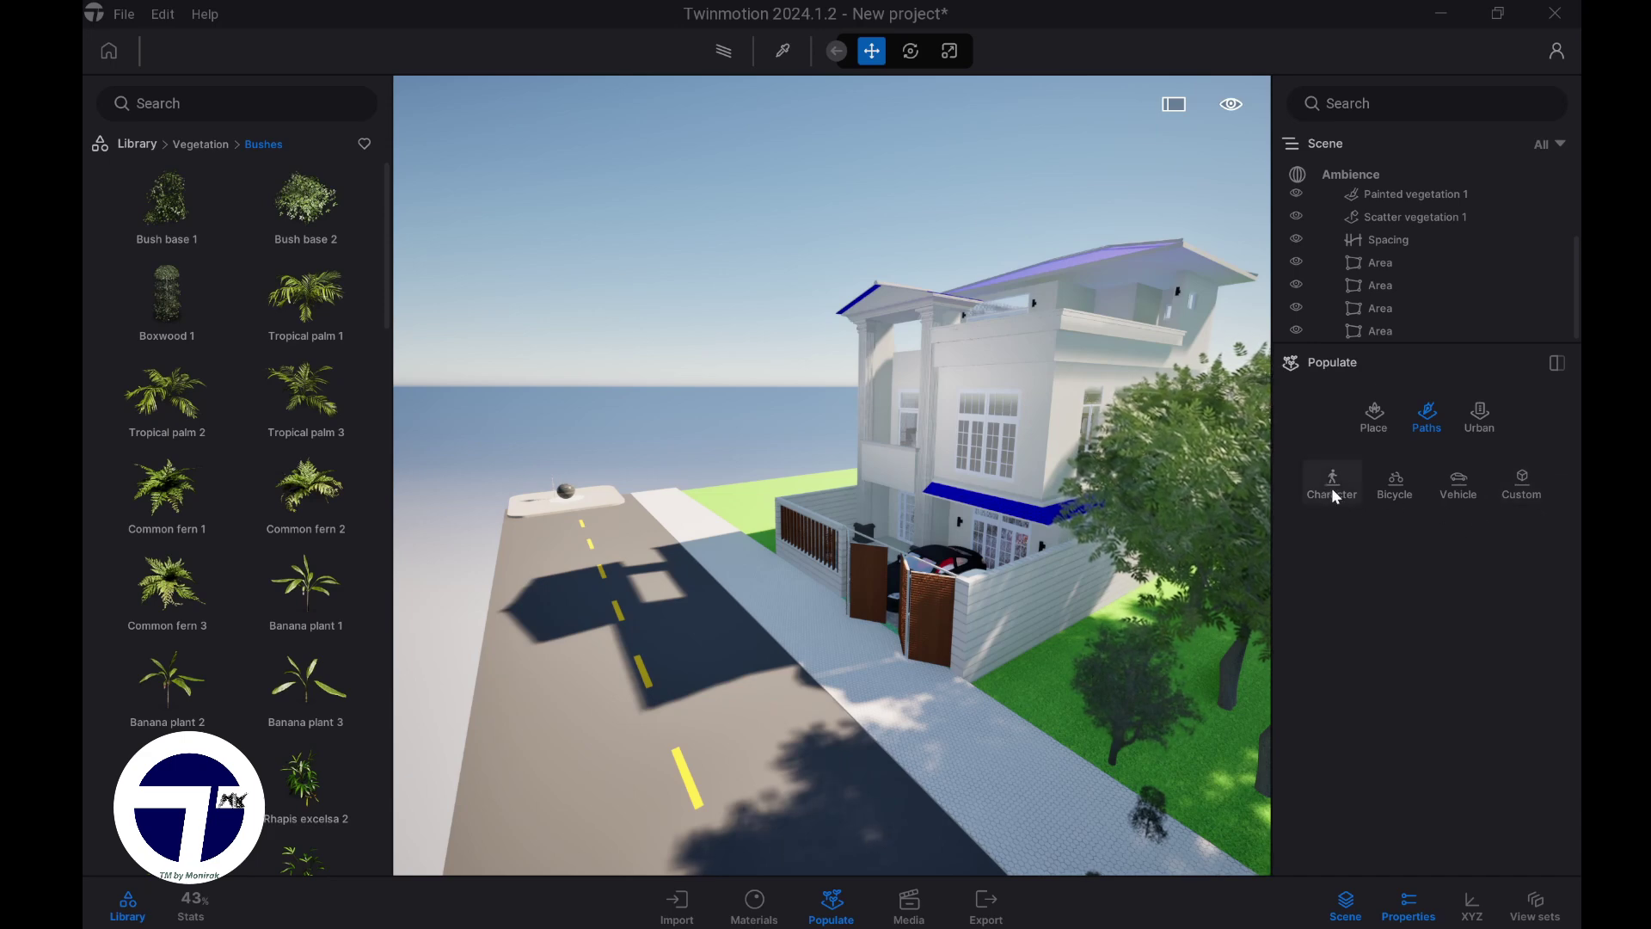
{"action": "left_click", "coordinate": [1339, 485]}
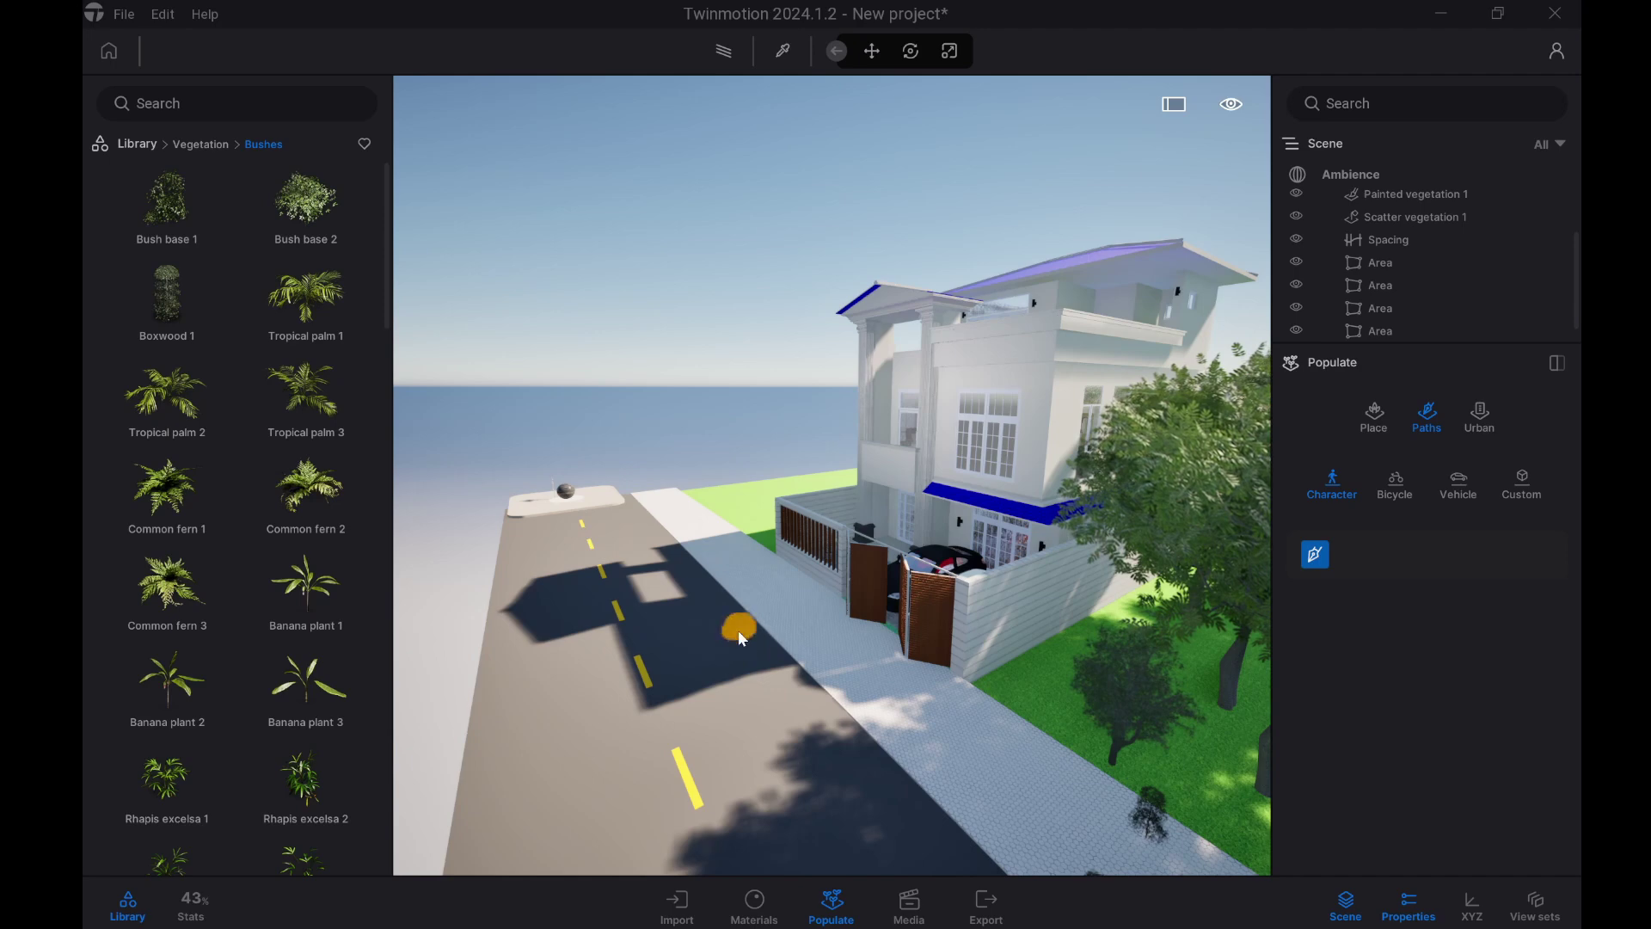
{"action": "left_click", "coordinate": [616, 530]}
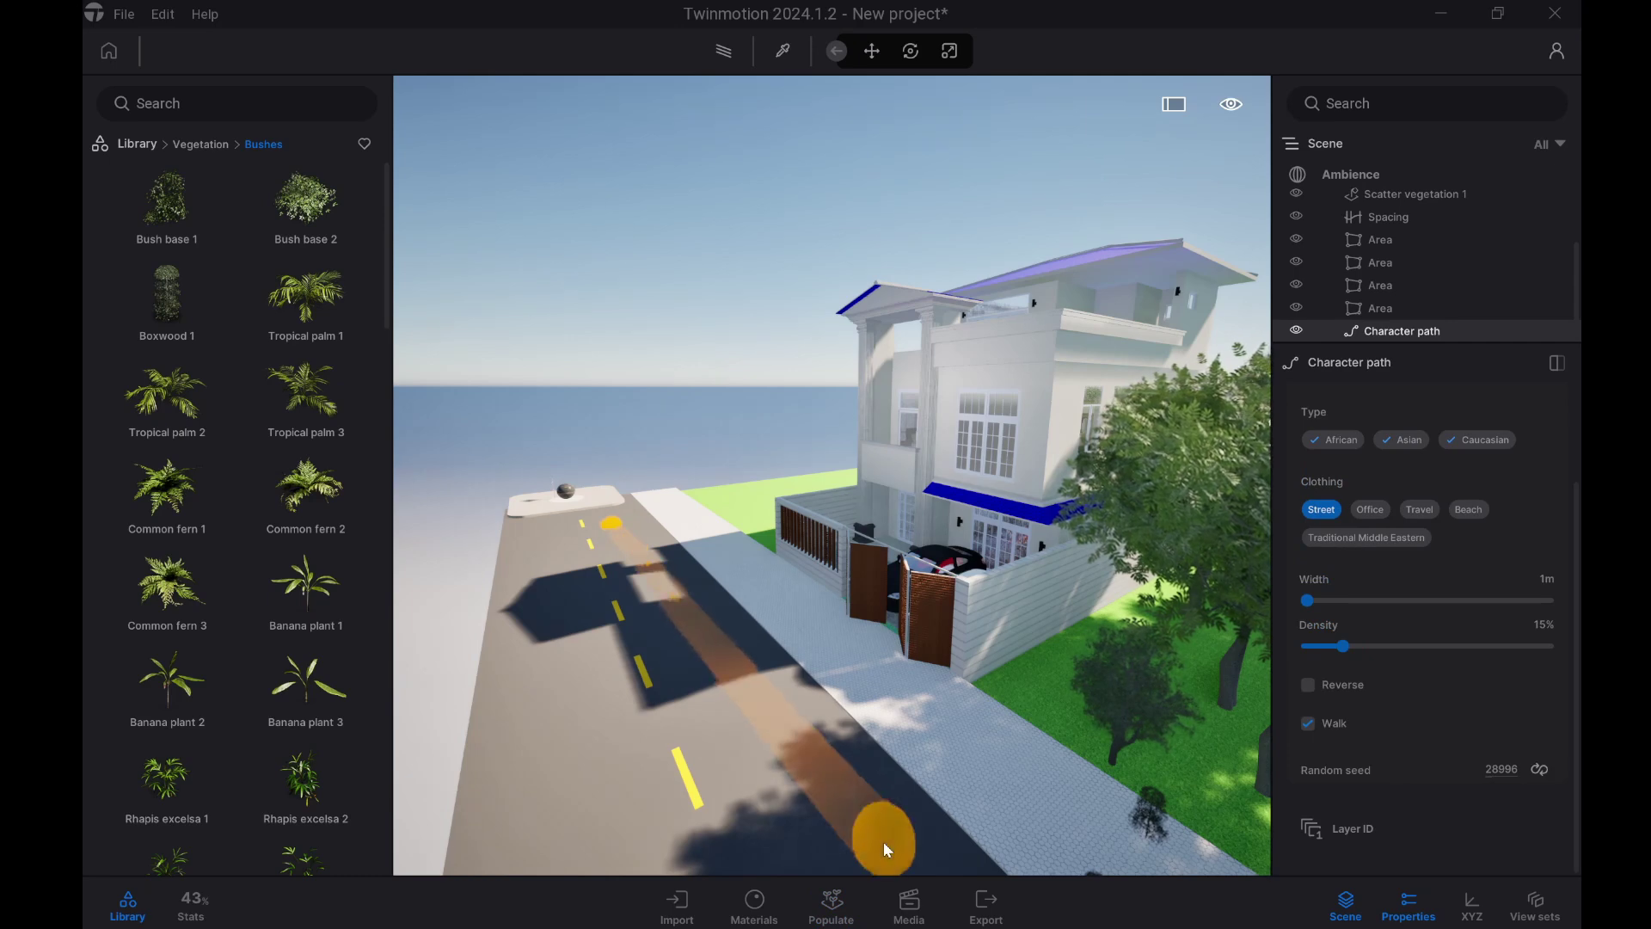
{"action": "left_click", "coordinate": [886, 846]}
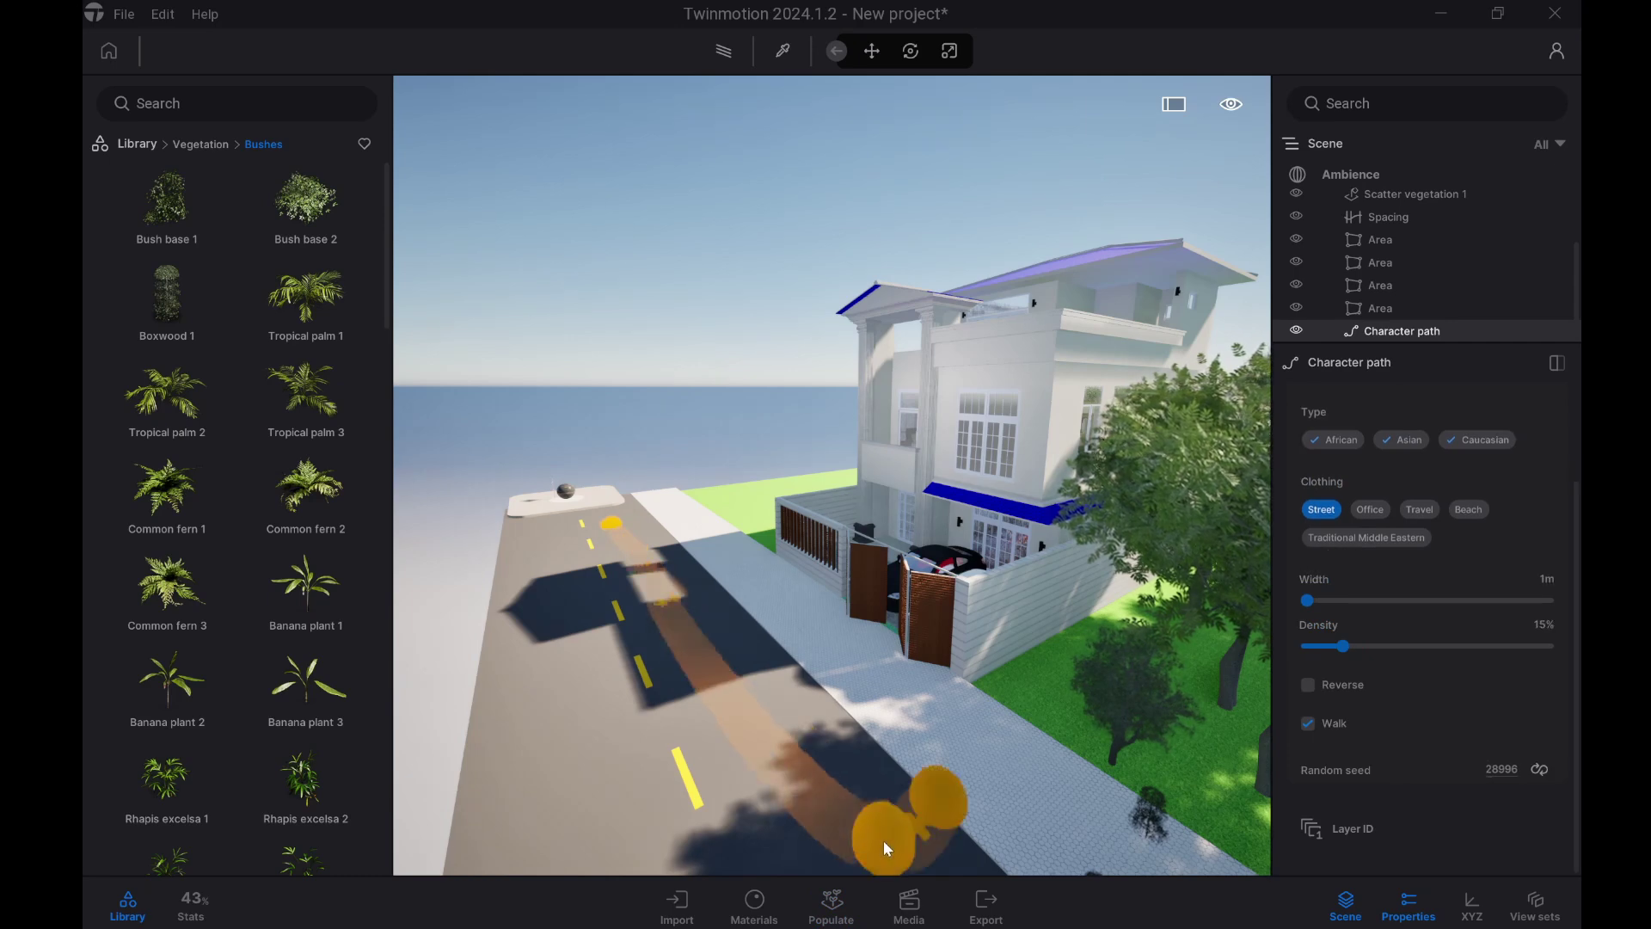
{"action": "right_click", "coordinate": [972, 779]}
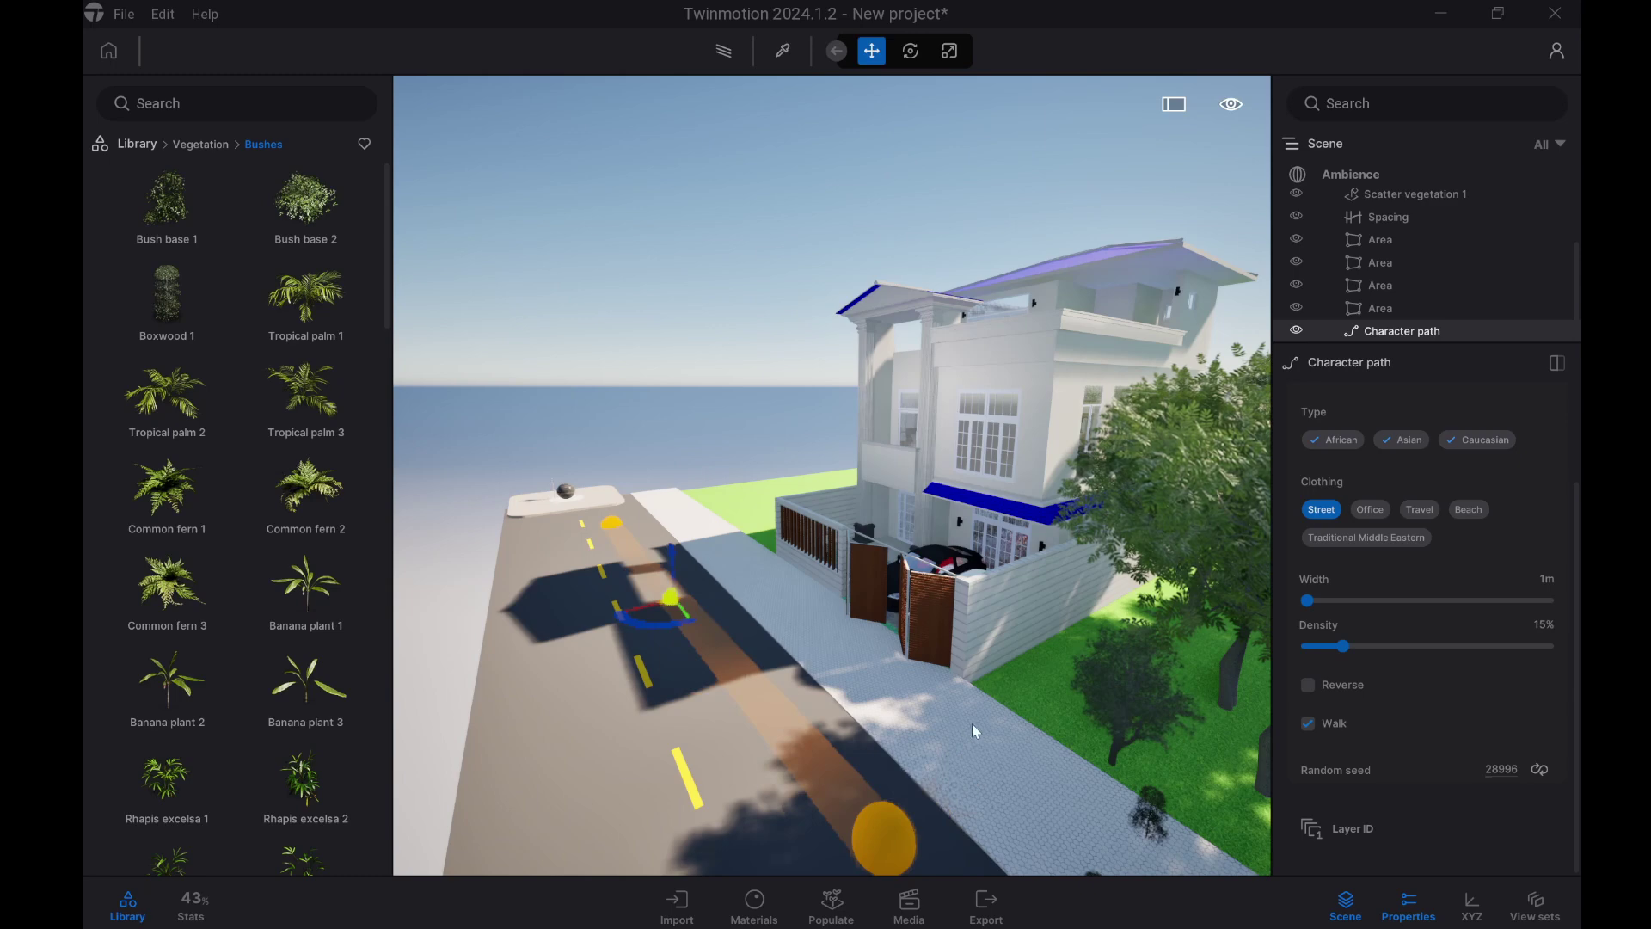
Step: Try excluding the African and Asian character types from the path one at a time, re-enabling each
{"action": "left_click_drag", "start_coordinate": [971, 724], "coordinate": [797, 619]}
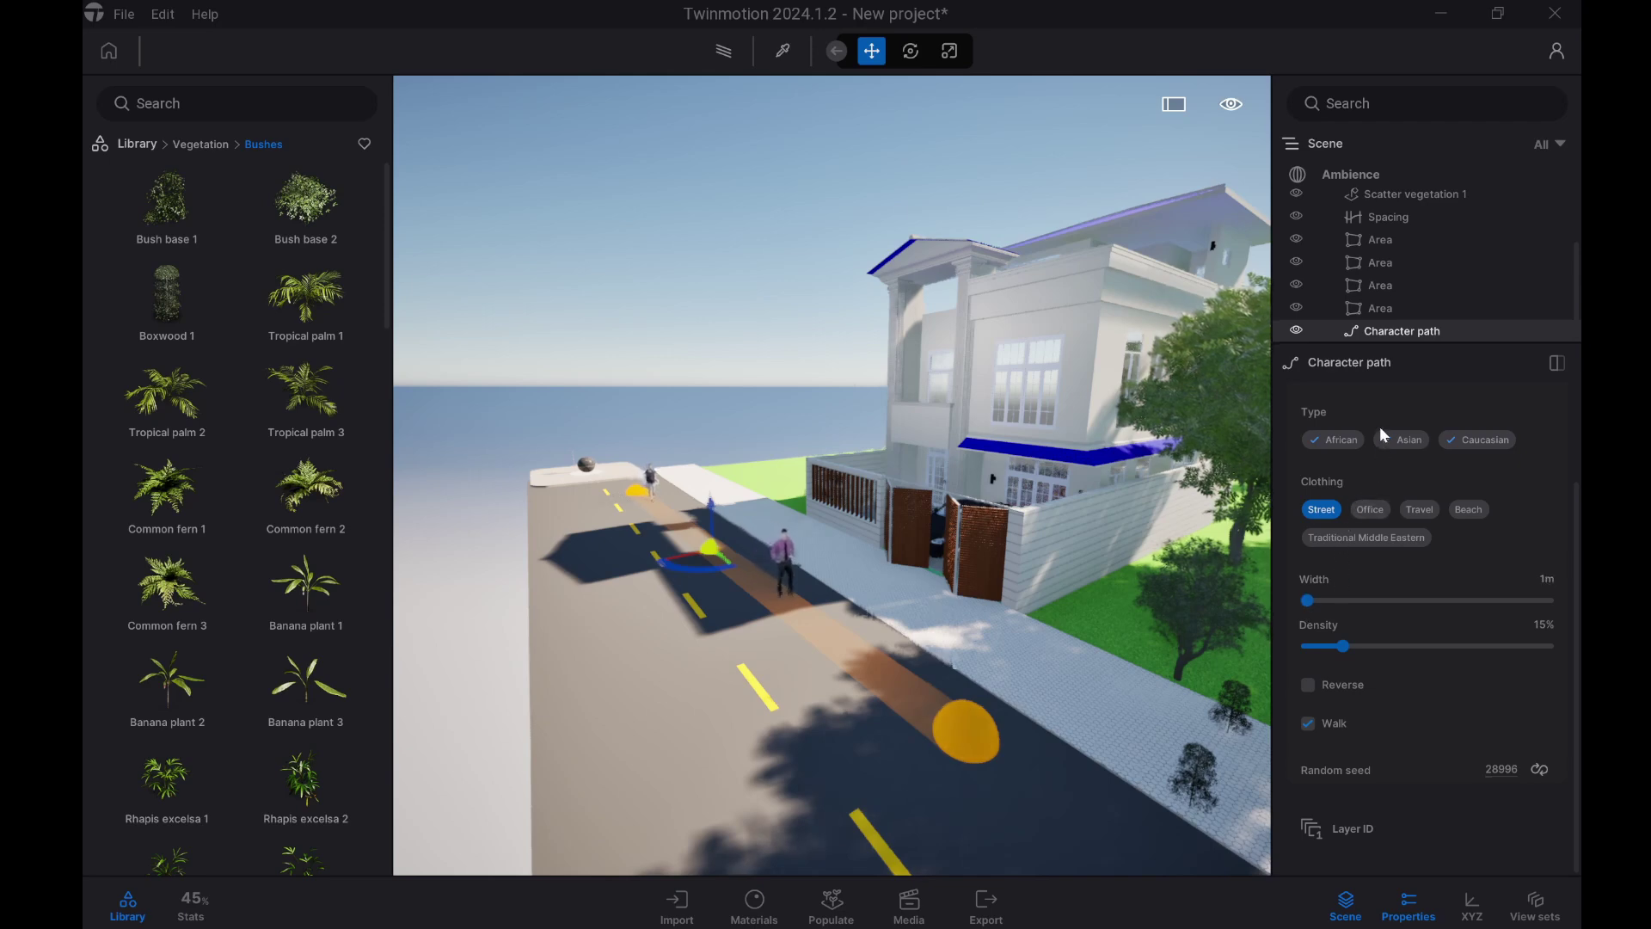
{"action": "mouse_move", "coordinate": [1367, 438]}
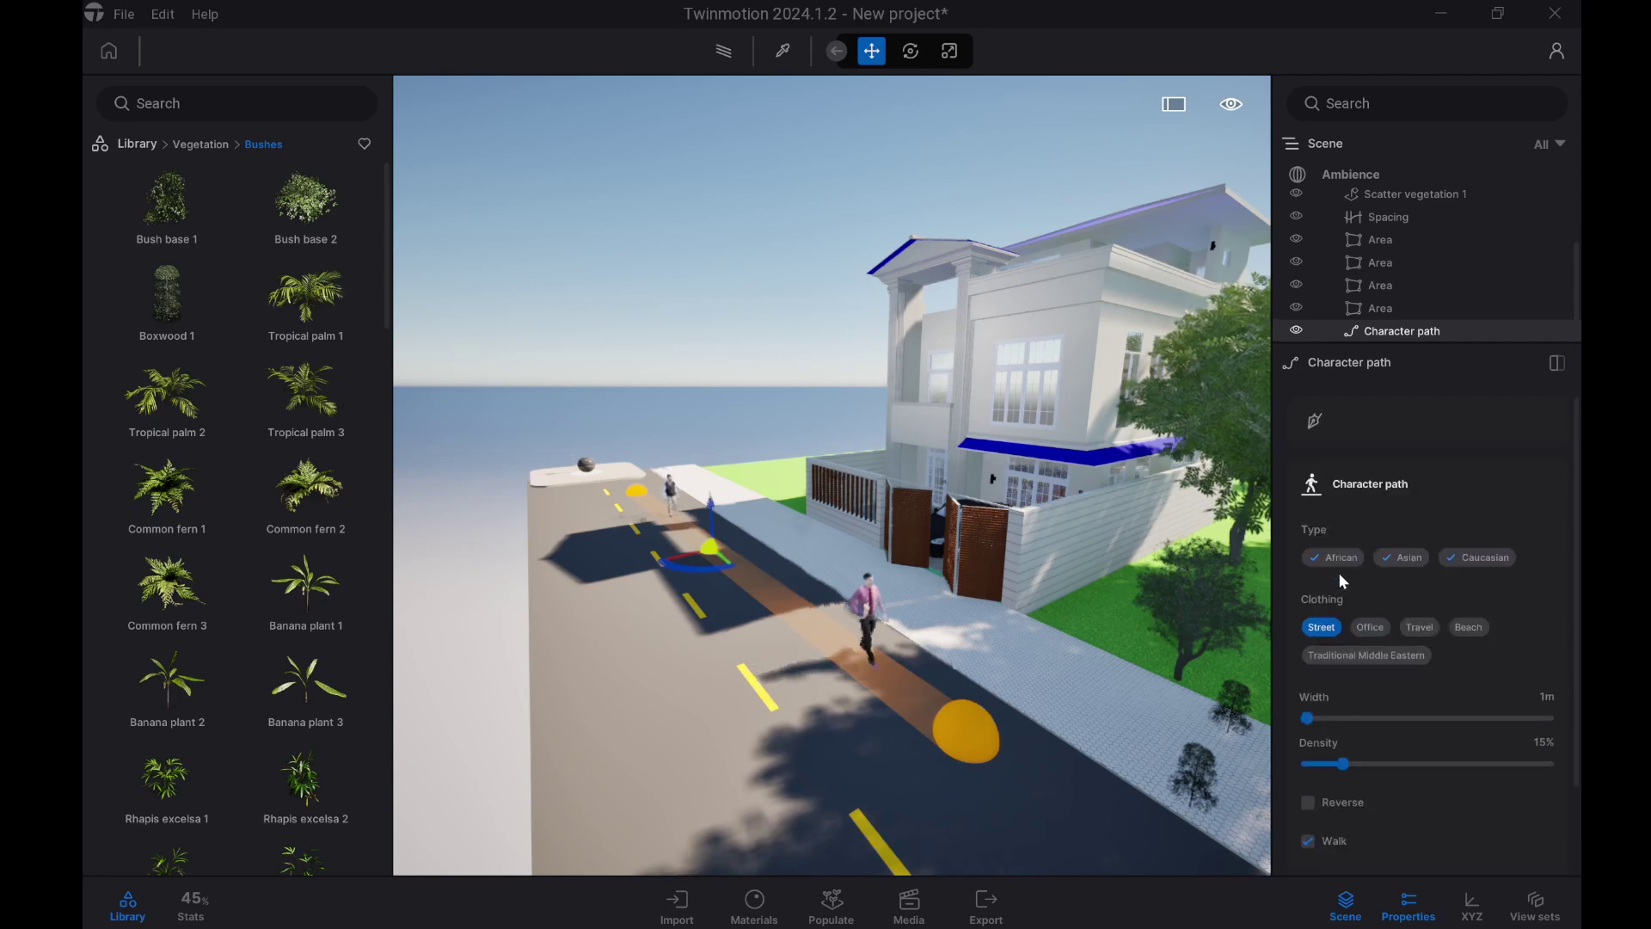
{"action": "mouse_move", "coordinate": [1324, 533]}
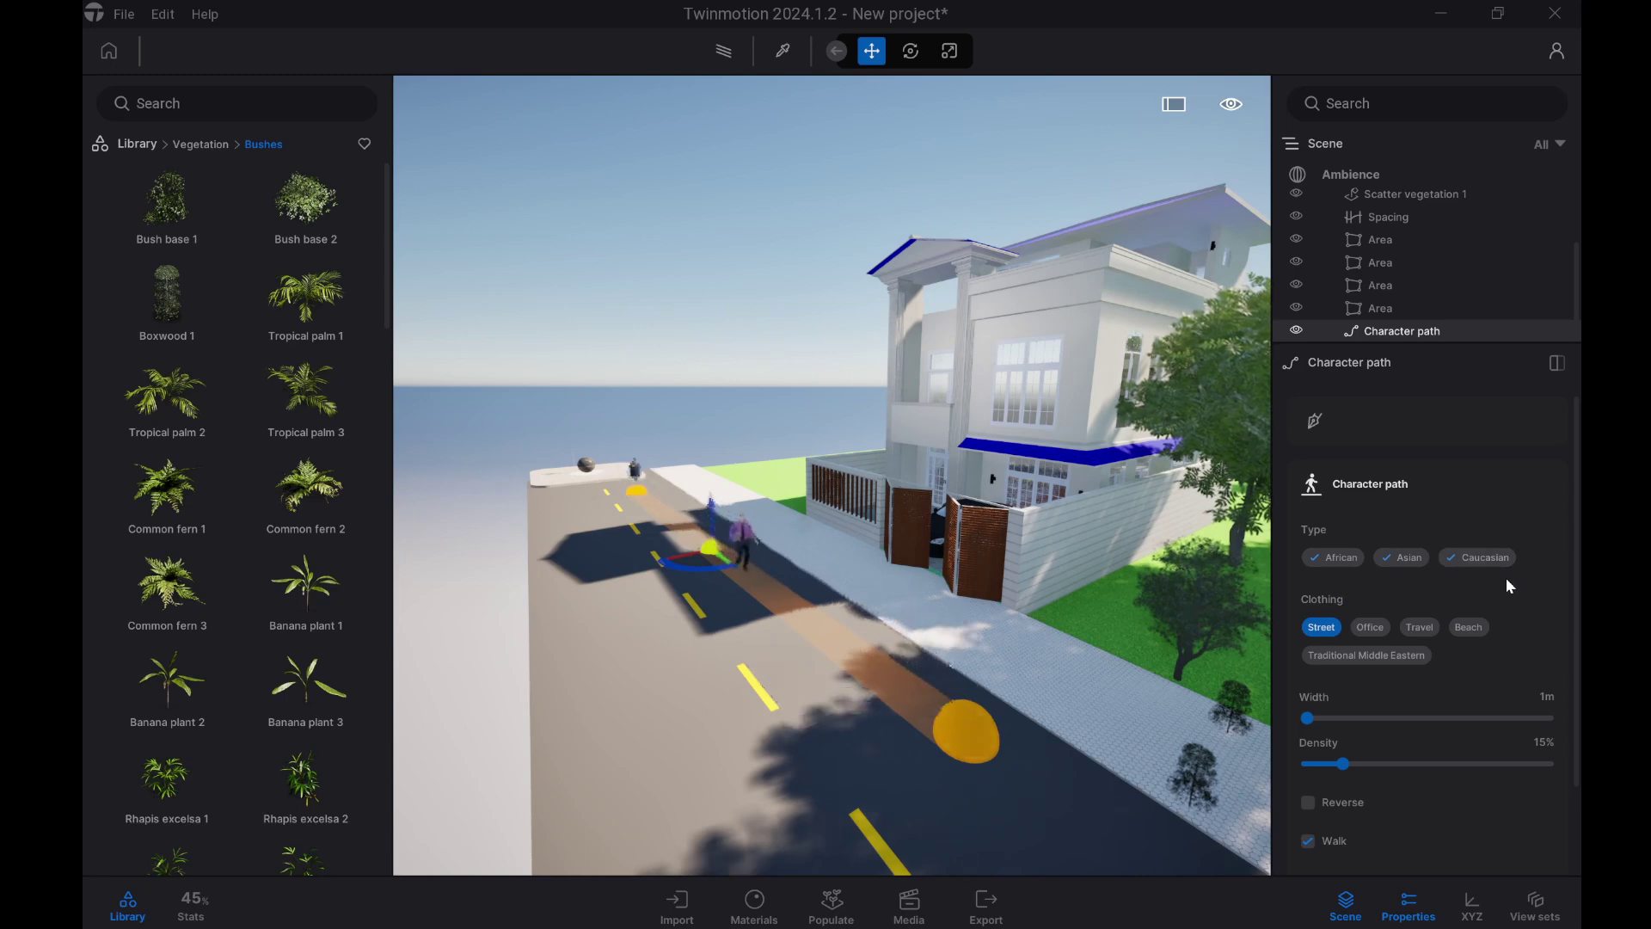
{"action": "left_click", "coordinate": [1325, 568]}
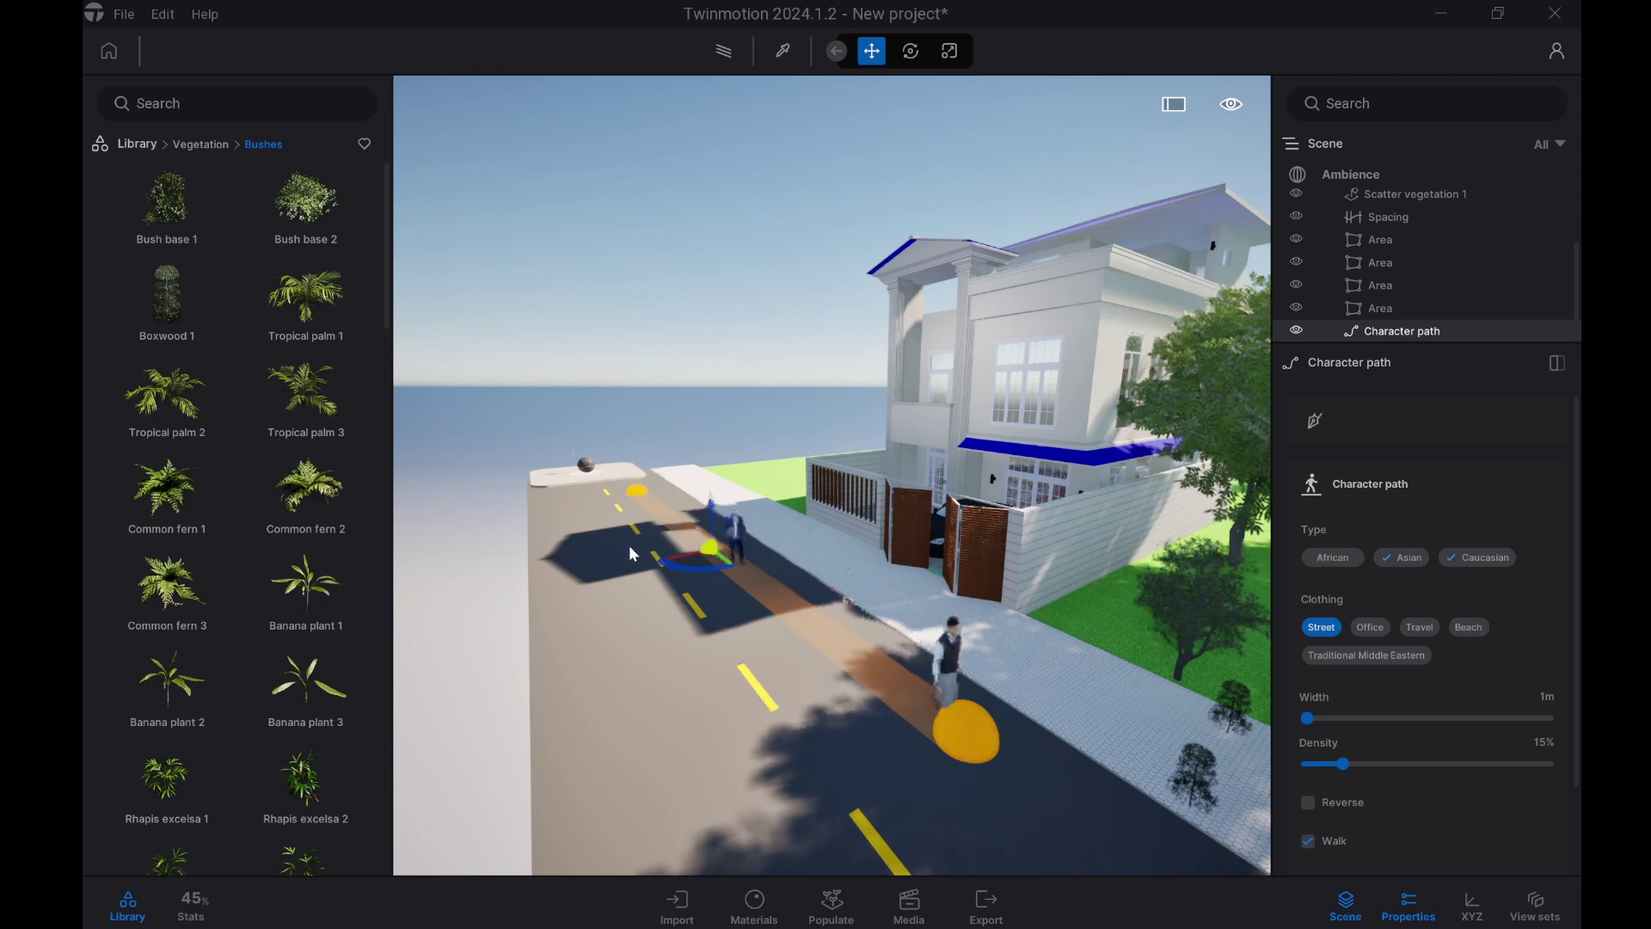
{"action": "left_click", "coordinate": [1333, 555]}
{"action": "left_click", "coordinate": [1405, 556]}
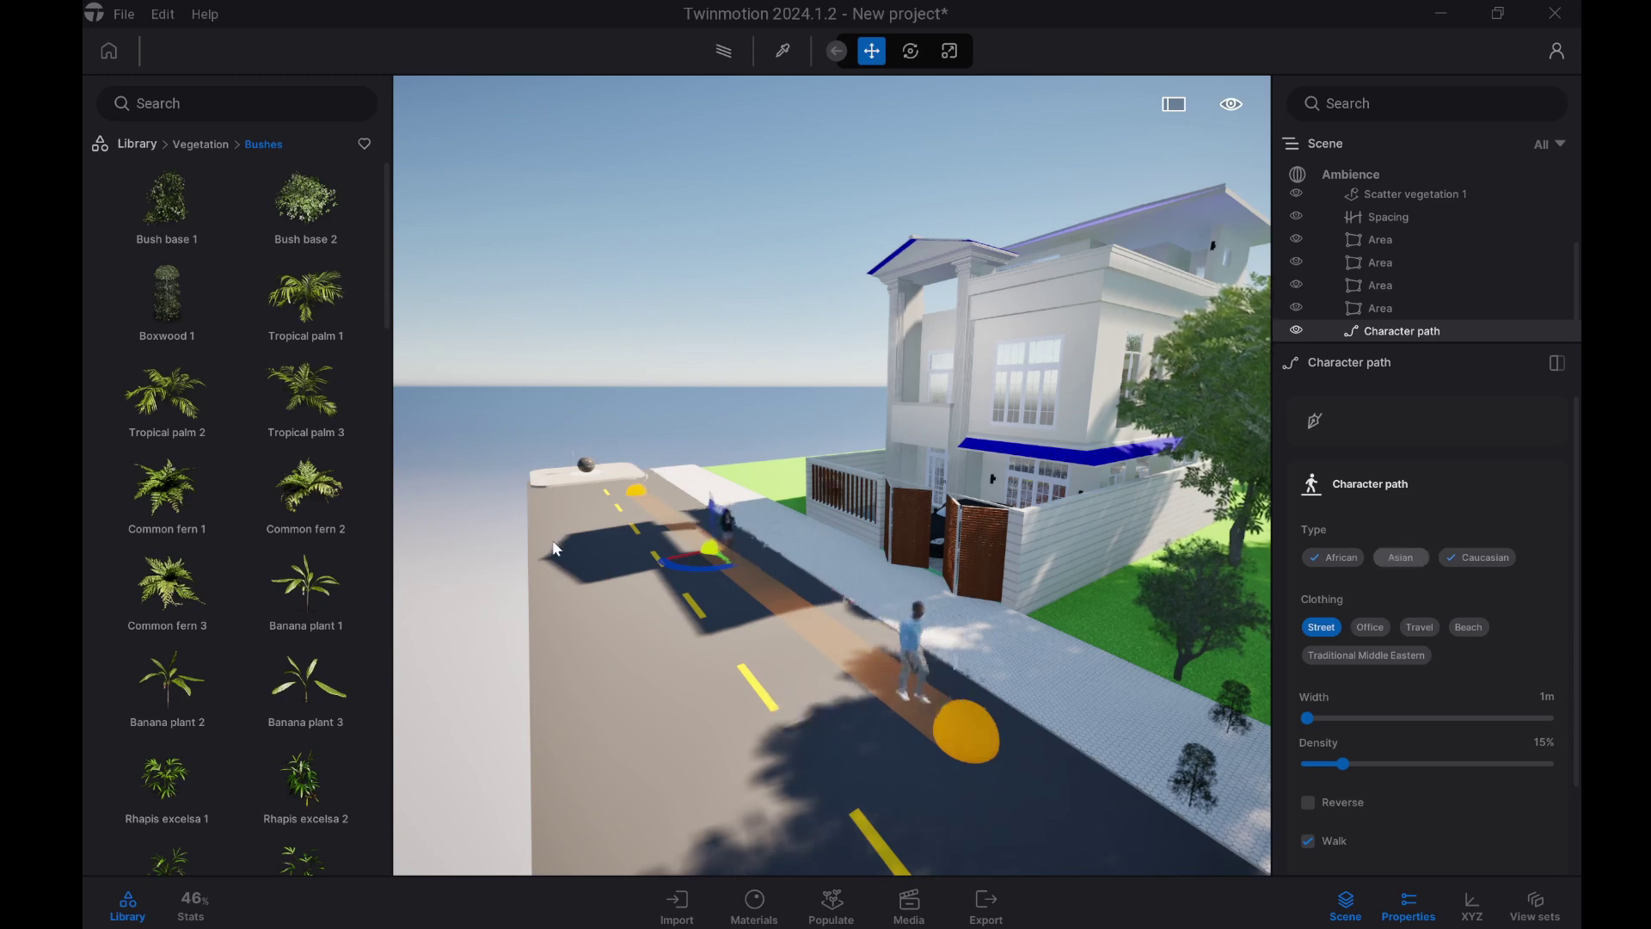
{"action": "left_click", "coordinate": [1398, 563]}
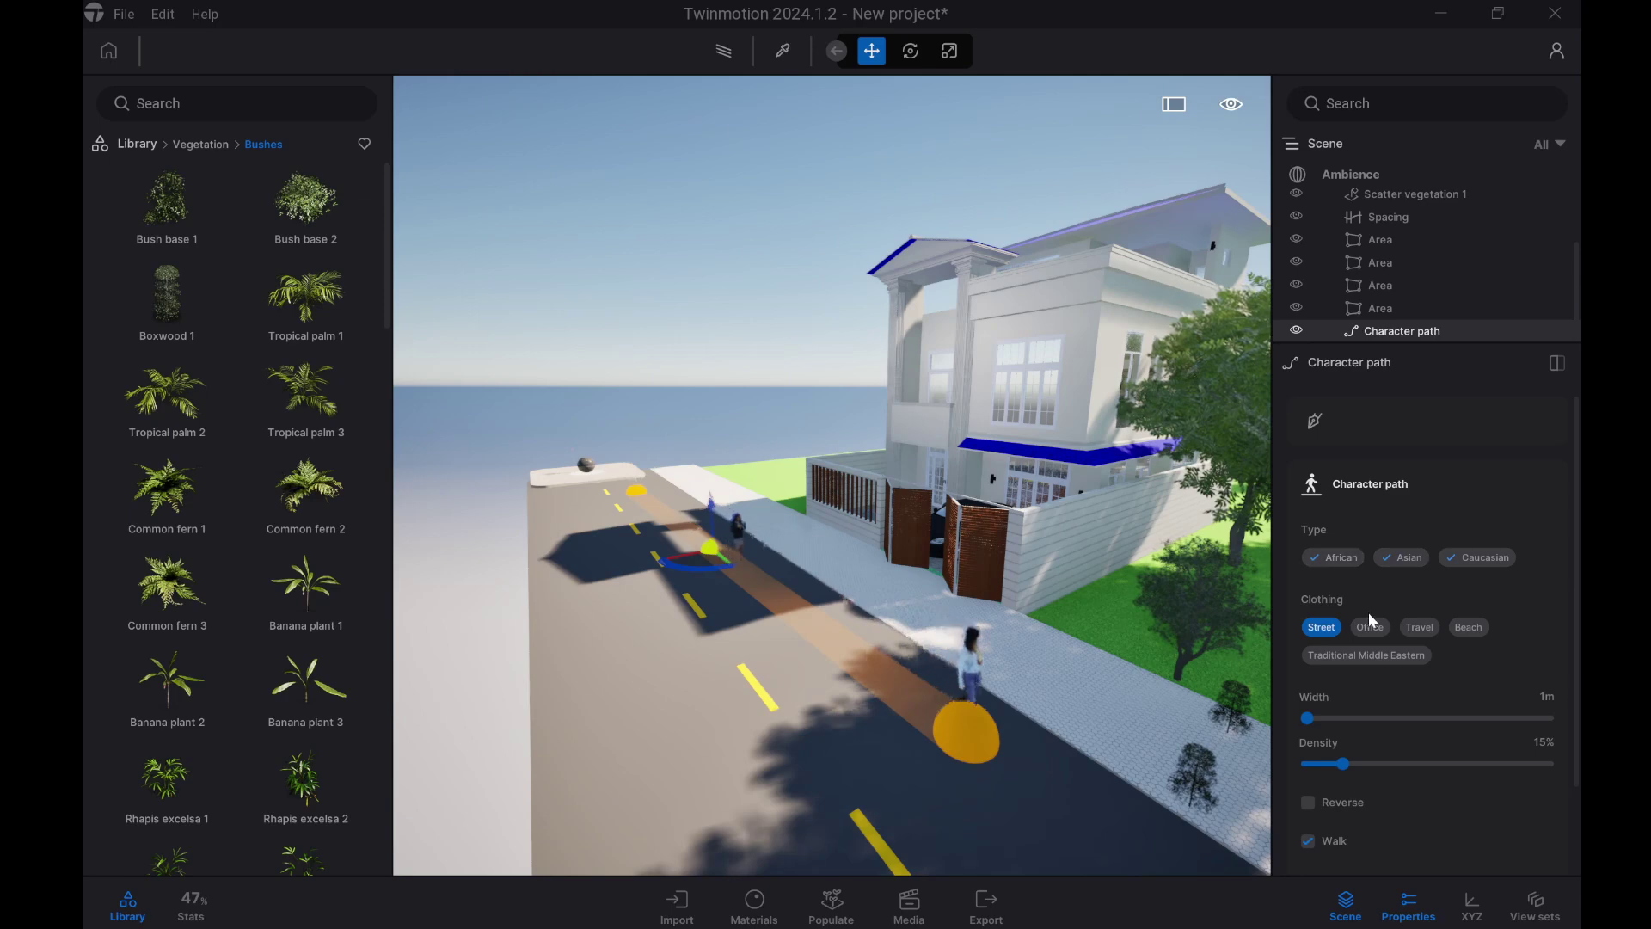
Step: Try the Office, Travel, Beach and Traditional Middle Eastern clothing on the path's characters and restore Street
{"action": "scroll", "coordinate": [1369, 613], "scroll_direction": "down", "scroll_amount": 1}
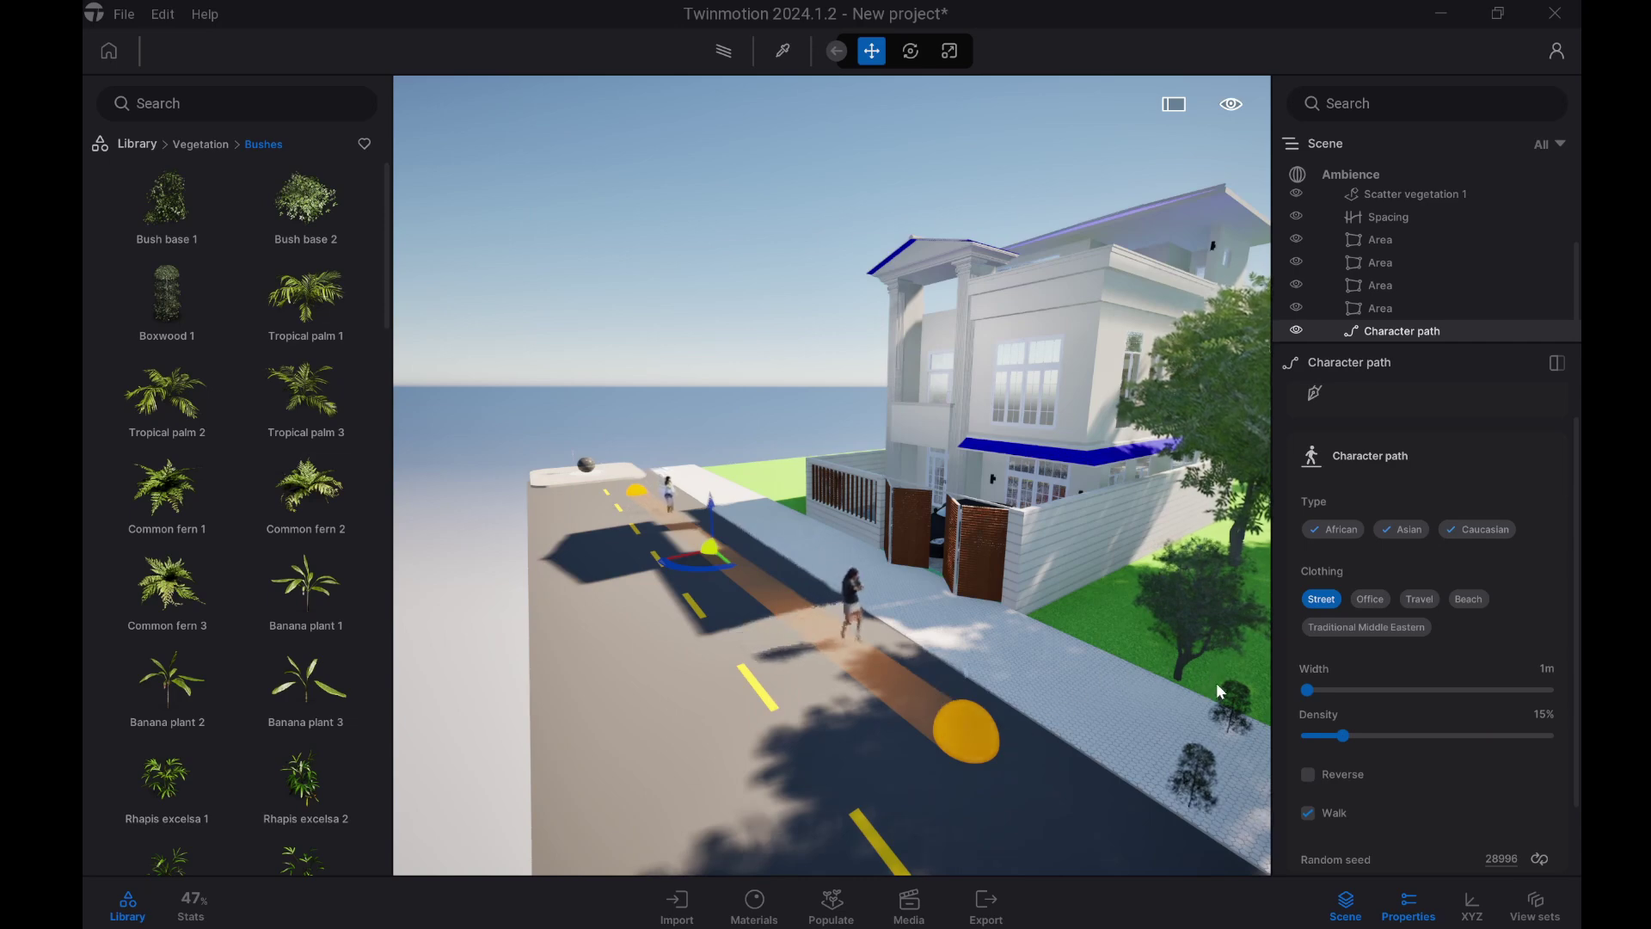
{"action": "left_click", "coordinate": [1375, 602]}
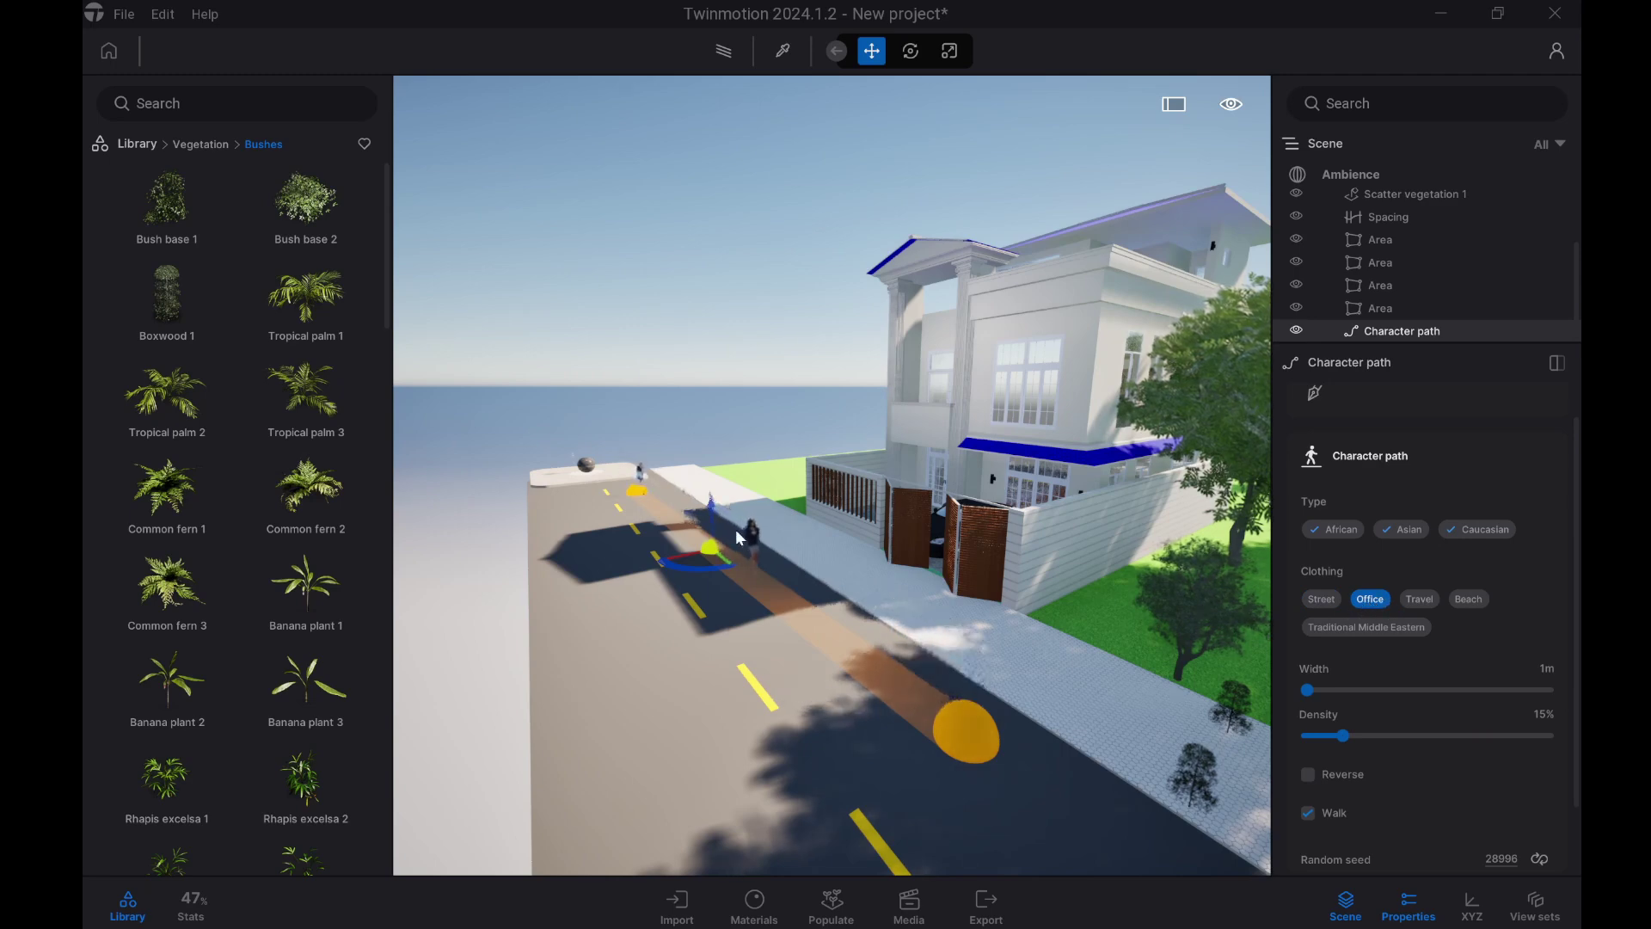
{"action": "left_click", "coordinate": [1427, 600]}
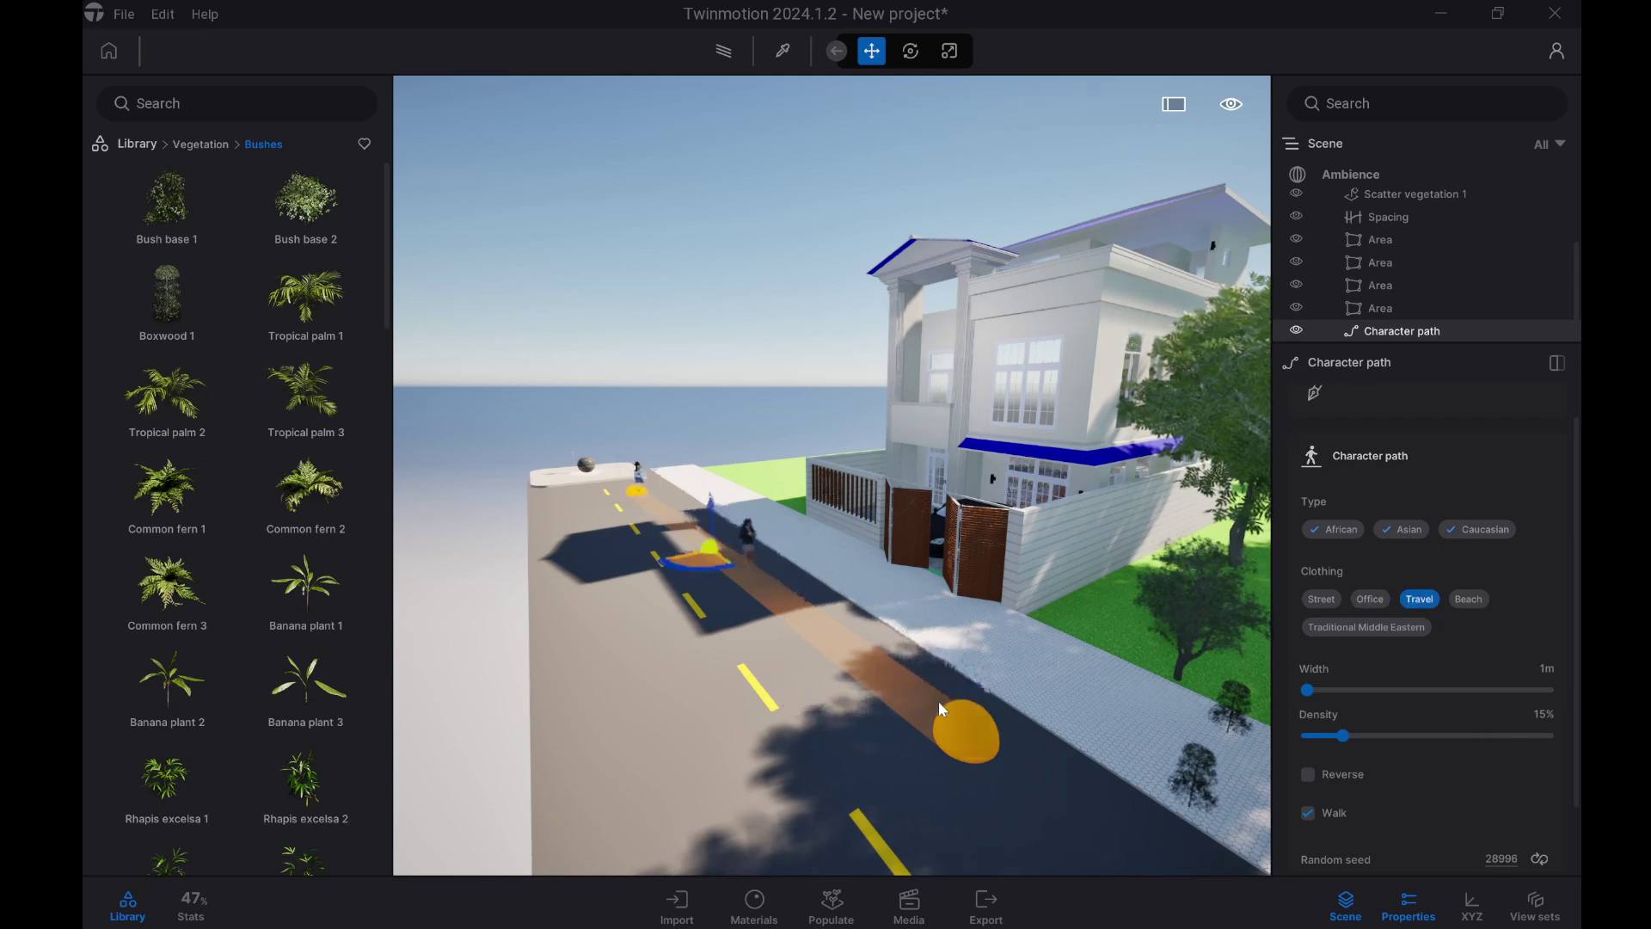
{"action": "scroll", "coordinate": [720, 594], "scroll_direction": "up", "scroll_amount": 3}
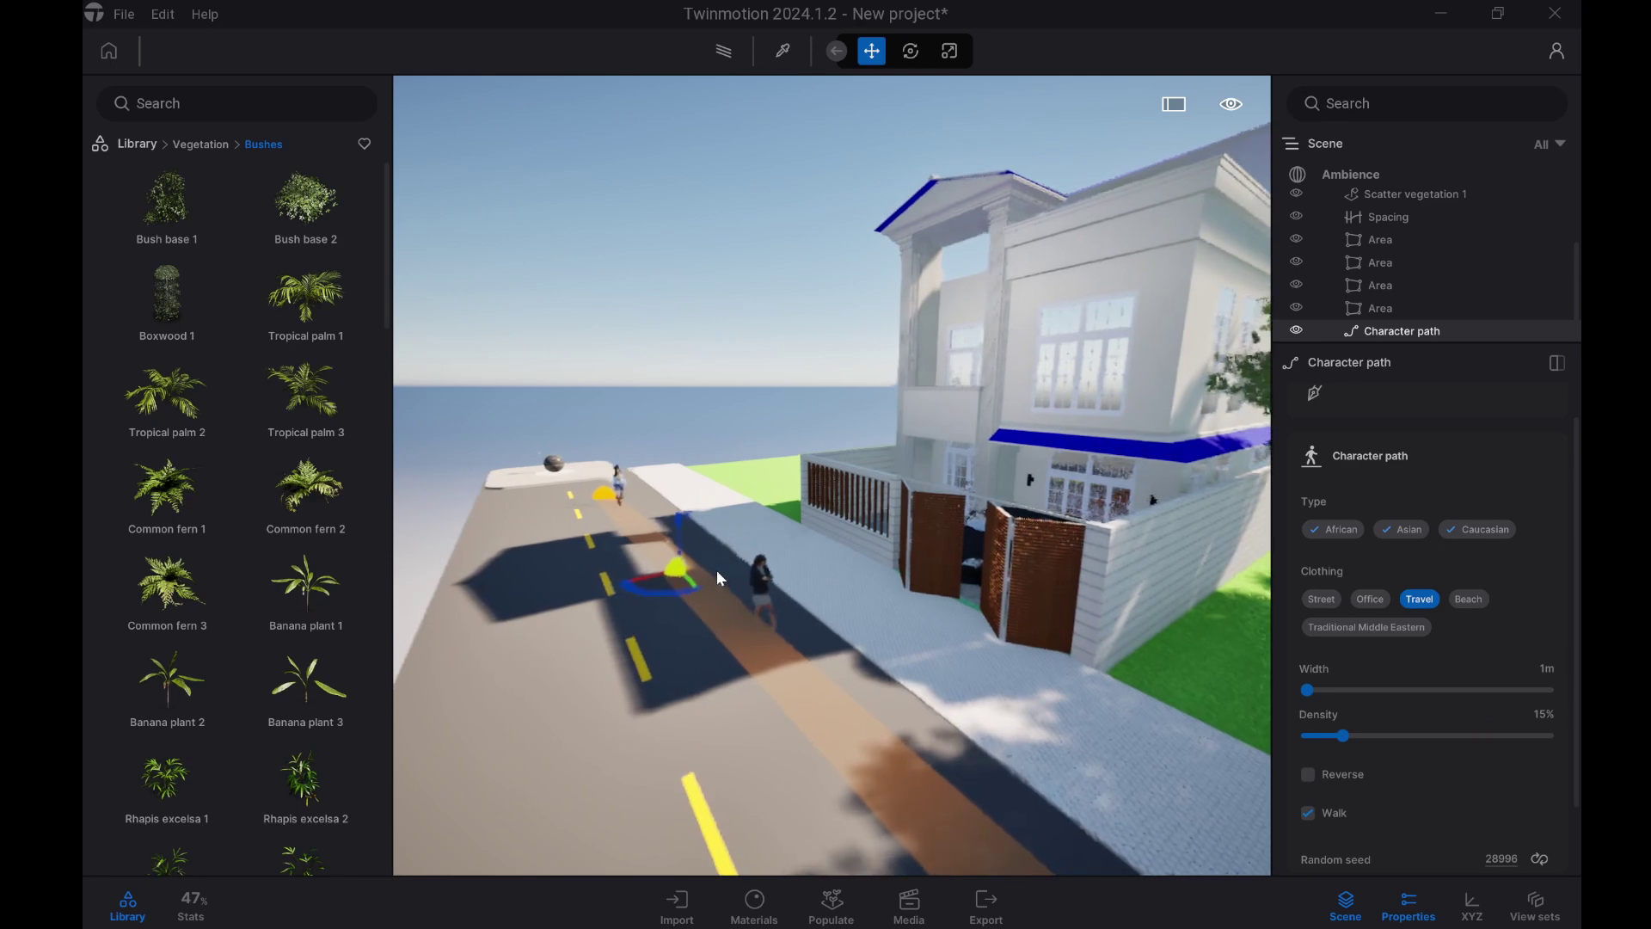
{"action": "middle_click_drag", "start_coordinate": [719, 583], "coordinate": [716, 565]}
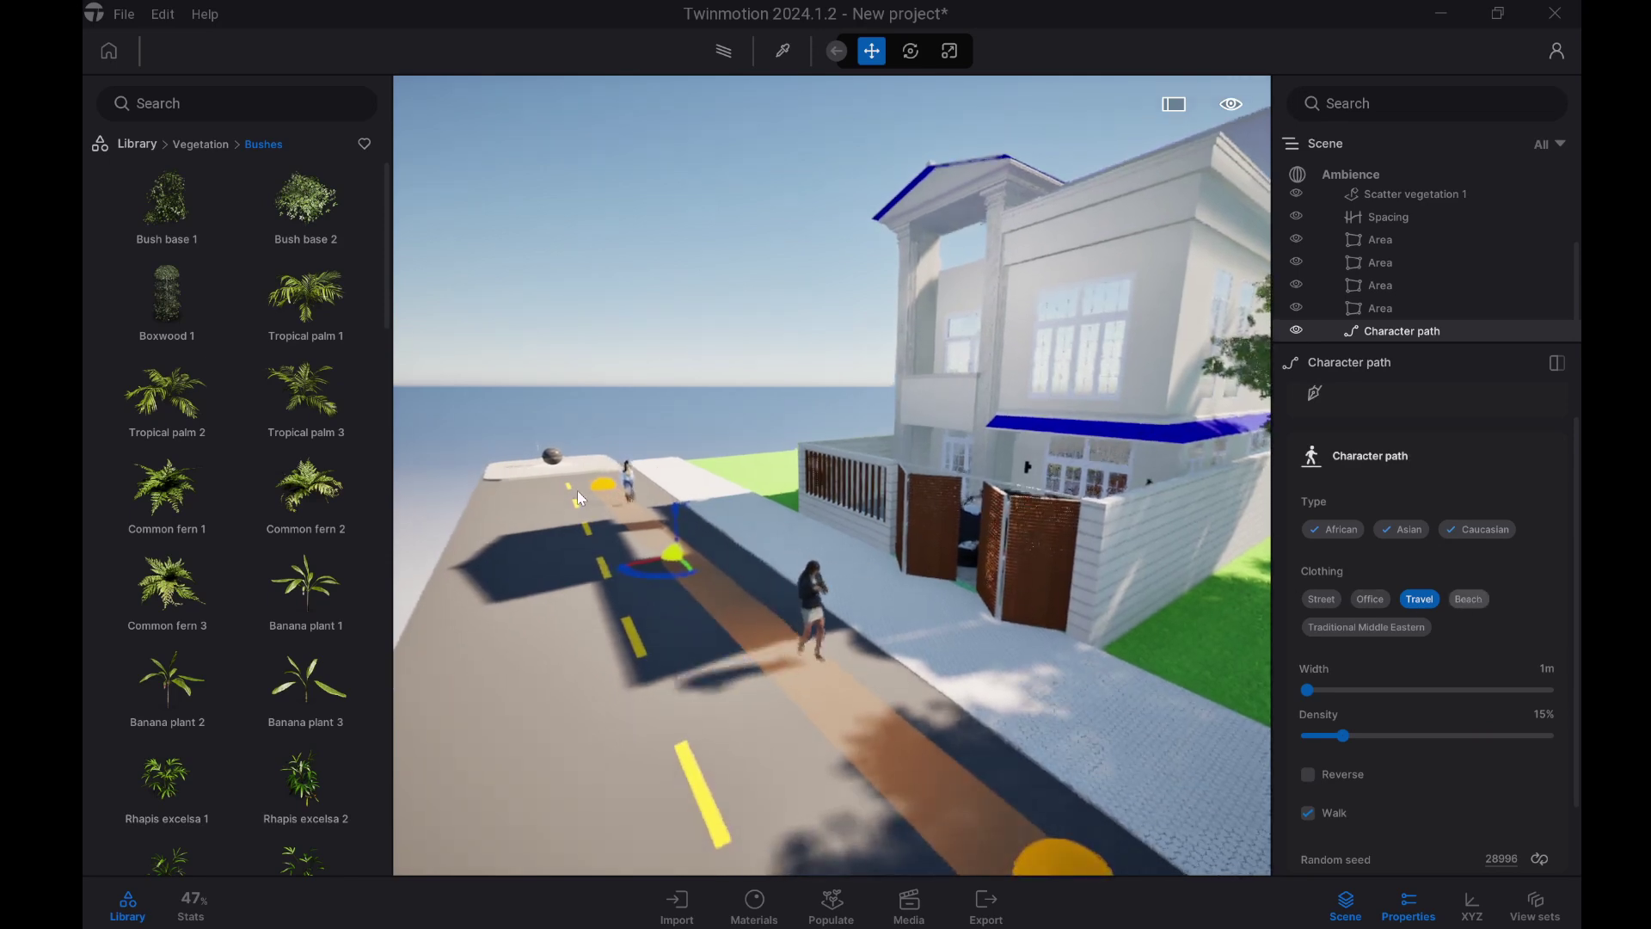
{"action": "left_click", "coordinate": [1479, 596]}
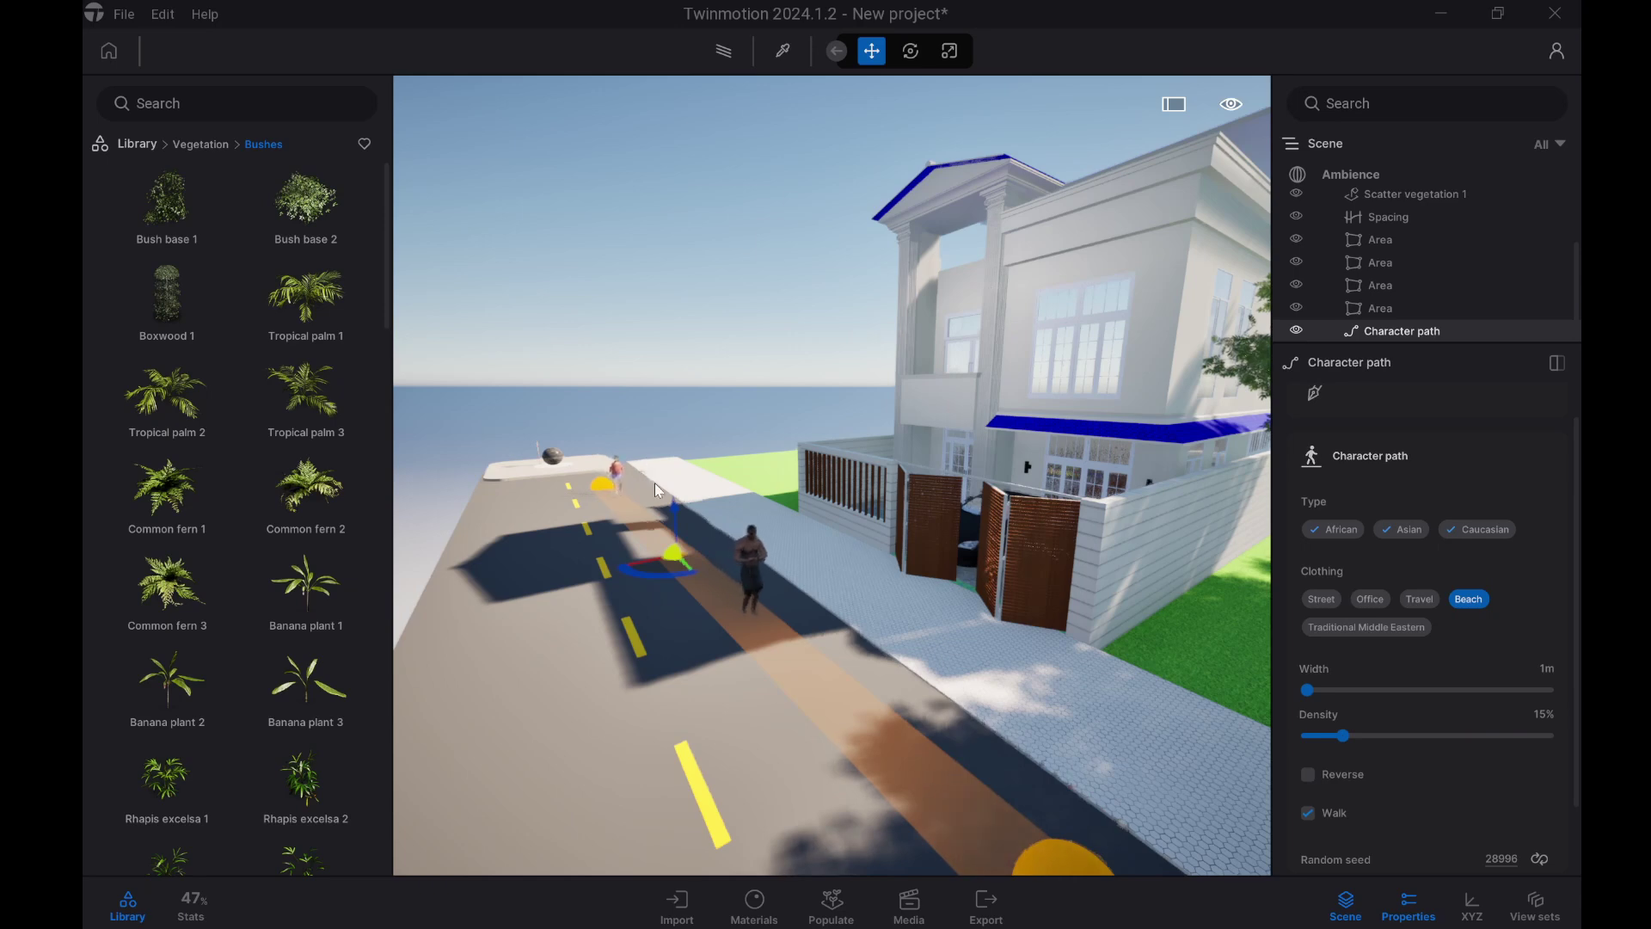
{"action": "left_click", "coordinate": [1347, 633]}
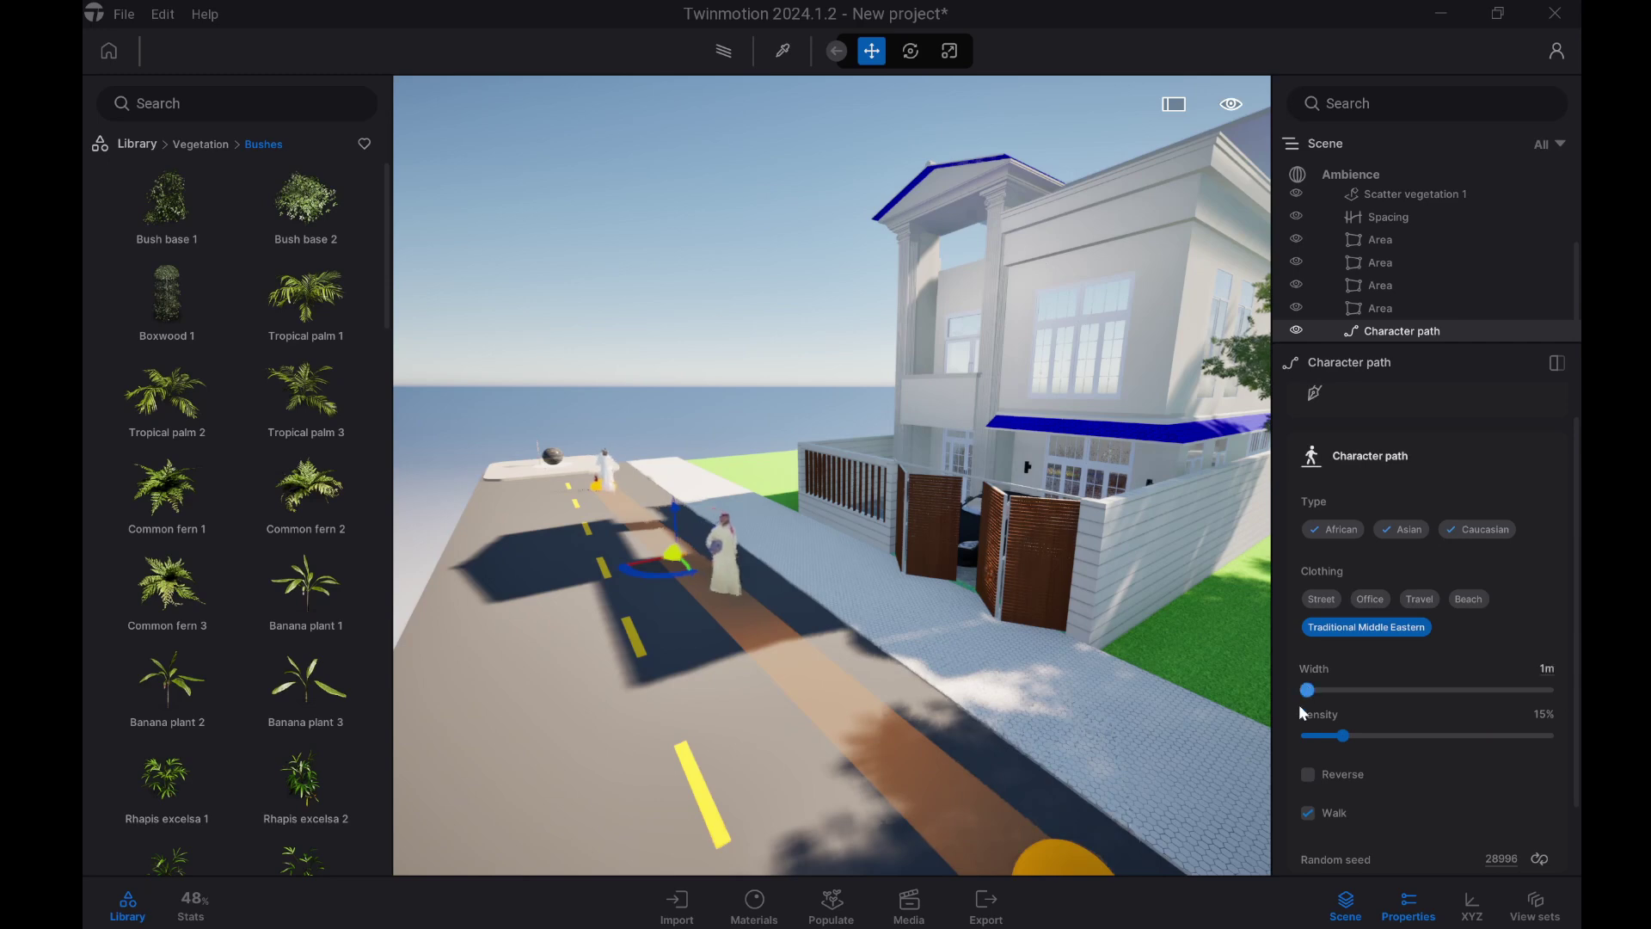
{"action": "left_click", "coordinate": [1319, 600]}
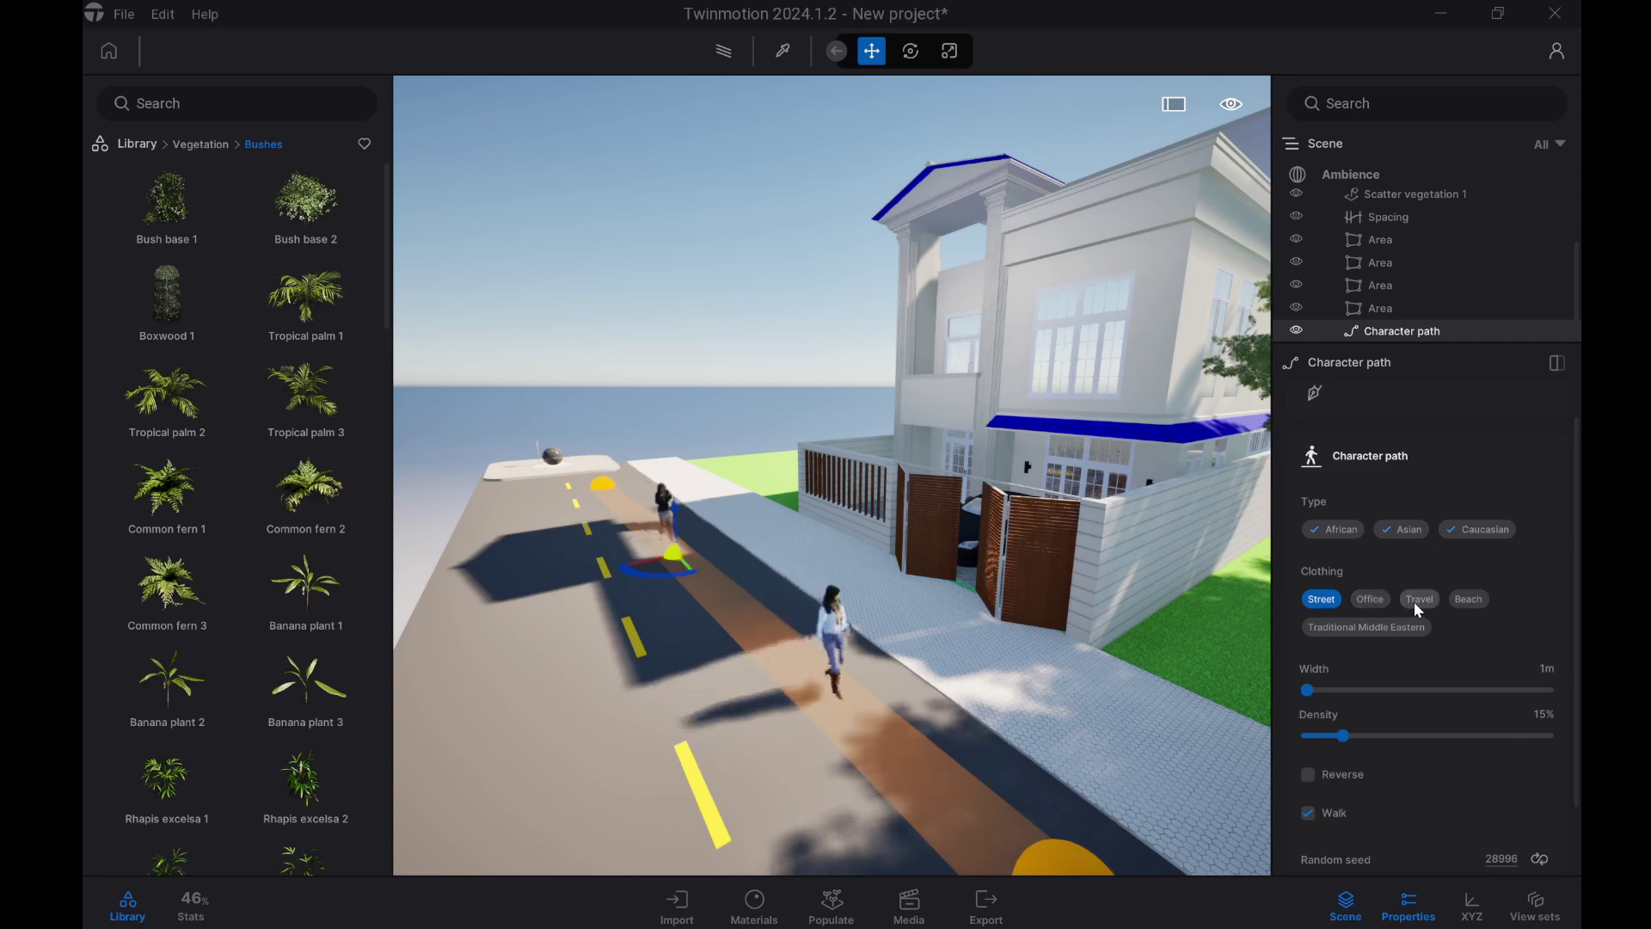
{"action": "left_click", "coordinate": [1472, 600]}
{"action": "left_click", "coordinate": [1322, 600]}
{"action": "left_click", "coordinate": [1324, 602]}
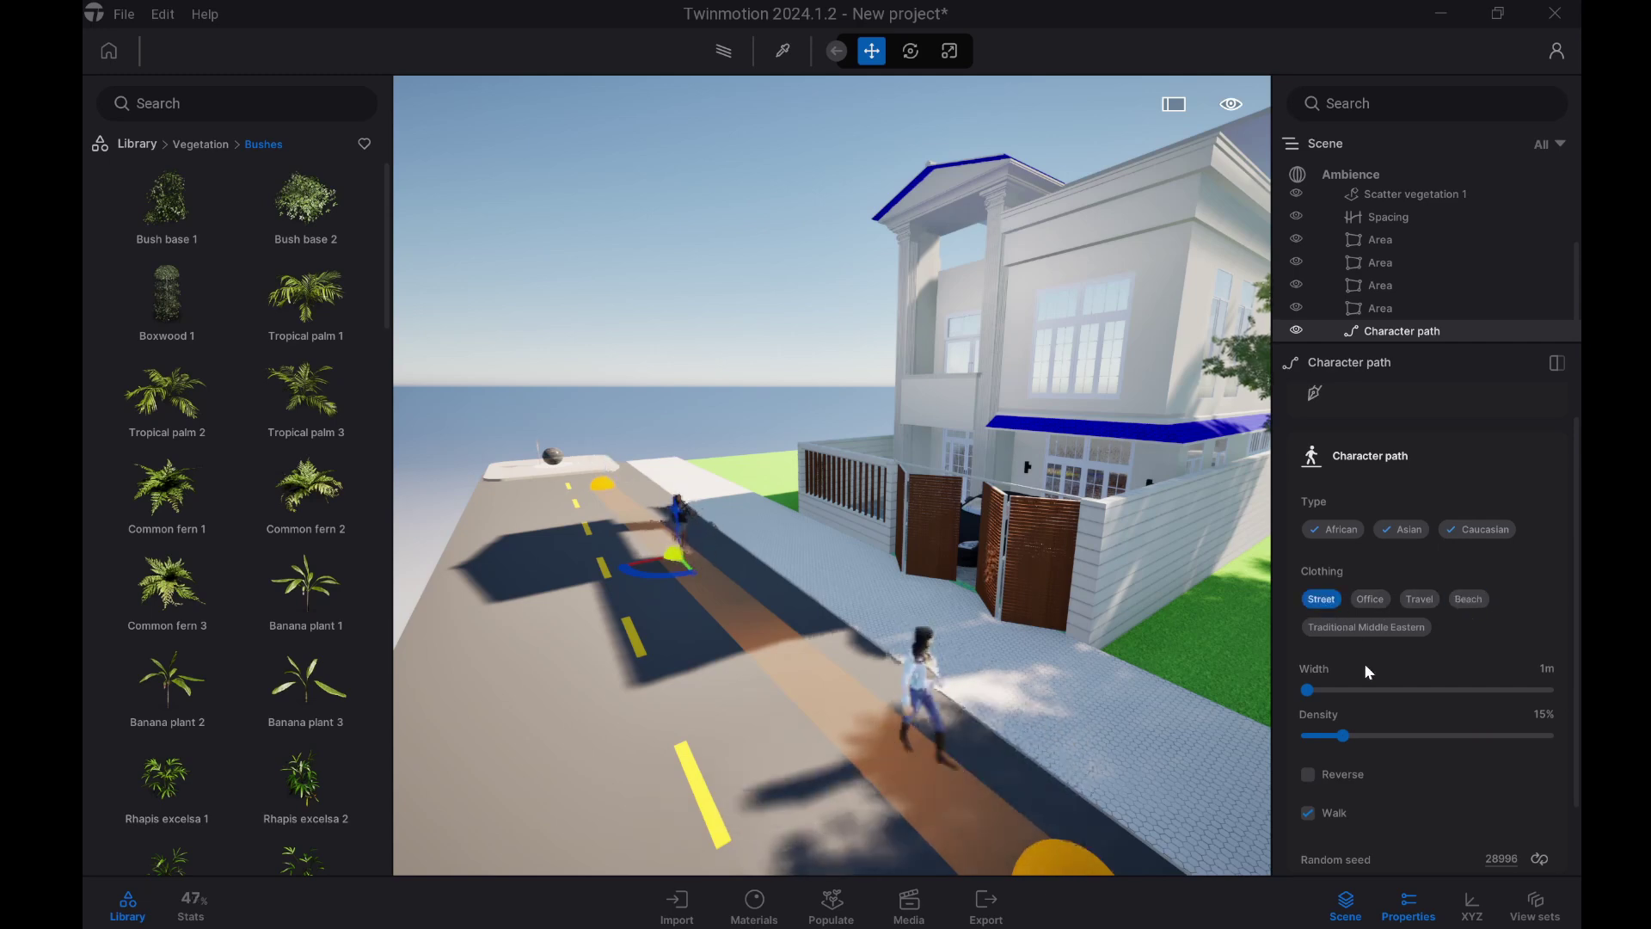
Step: Set the character path's width to 4 m and its density to 51%
{"action": "scroll", "coordinate": [1371, 688], "scroll_direction": "down", "scroll_amount": 1}
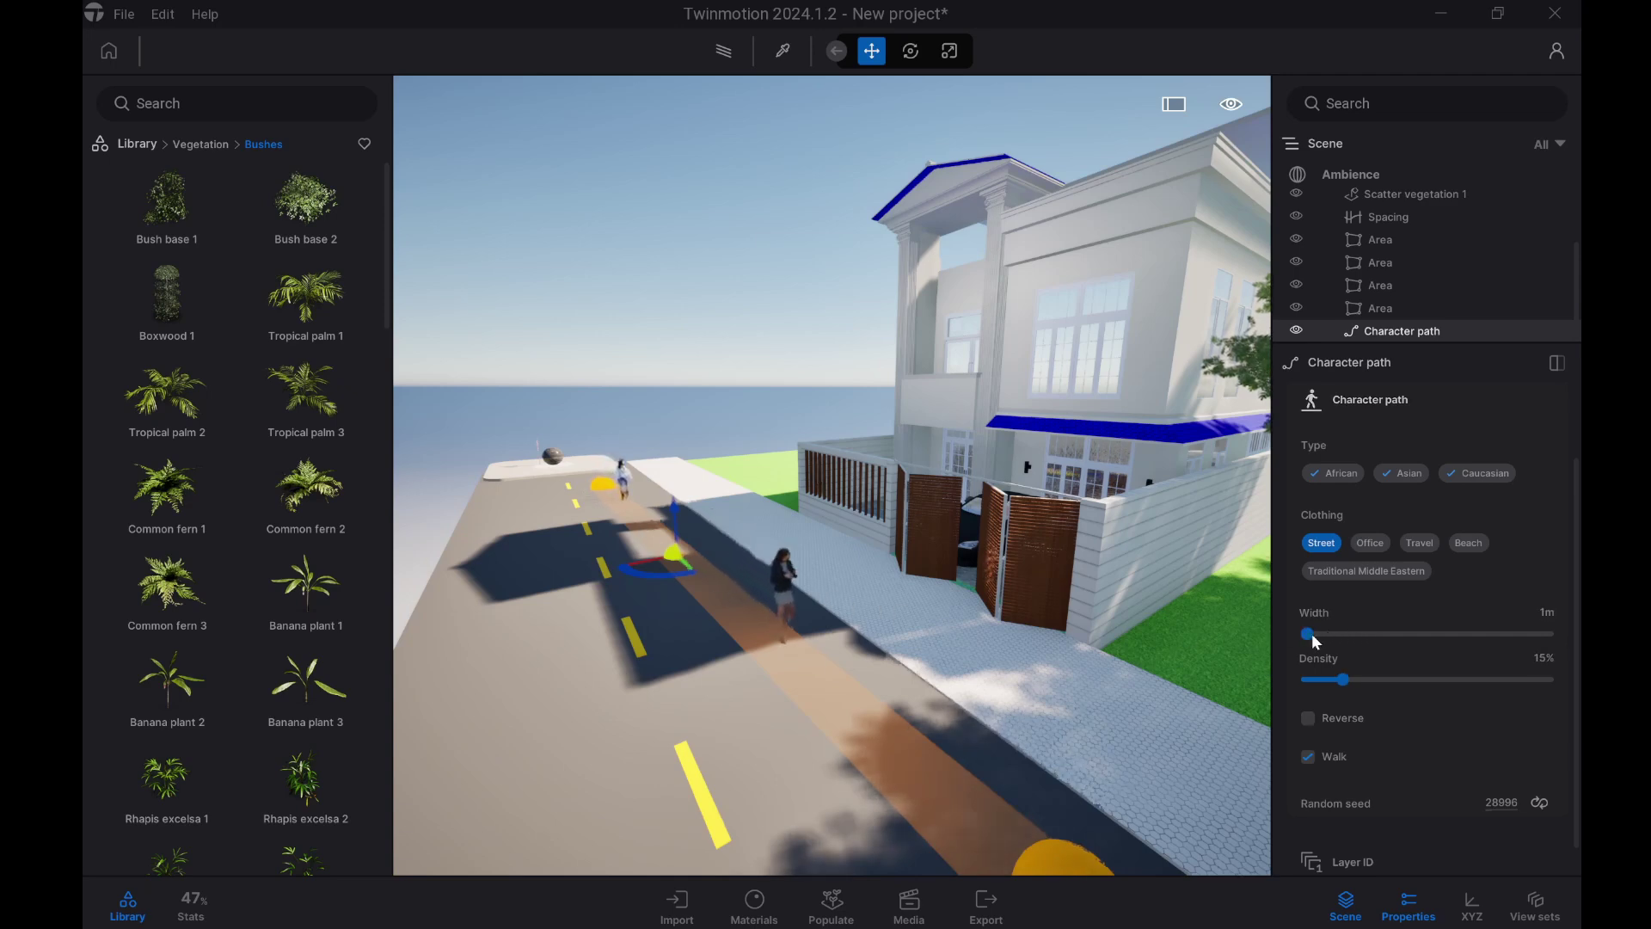
{"action": "left_click_drag", "start_coordinate": [1311, 634], "coordinate": [1342, 641]}
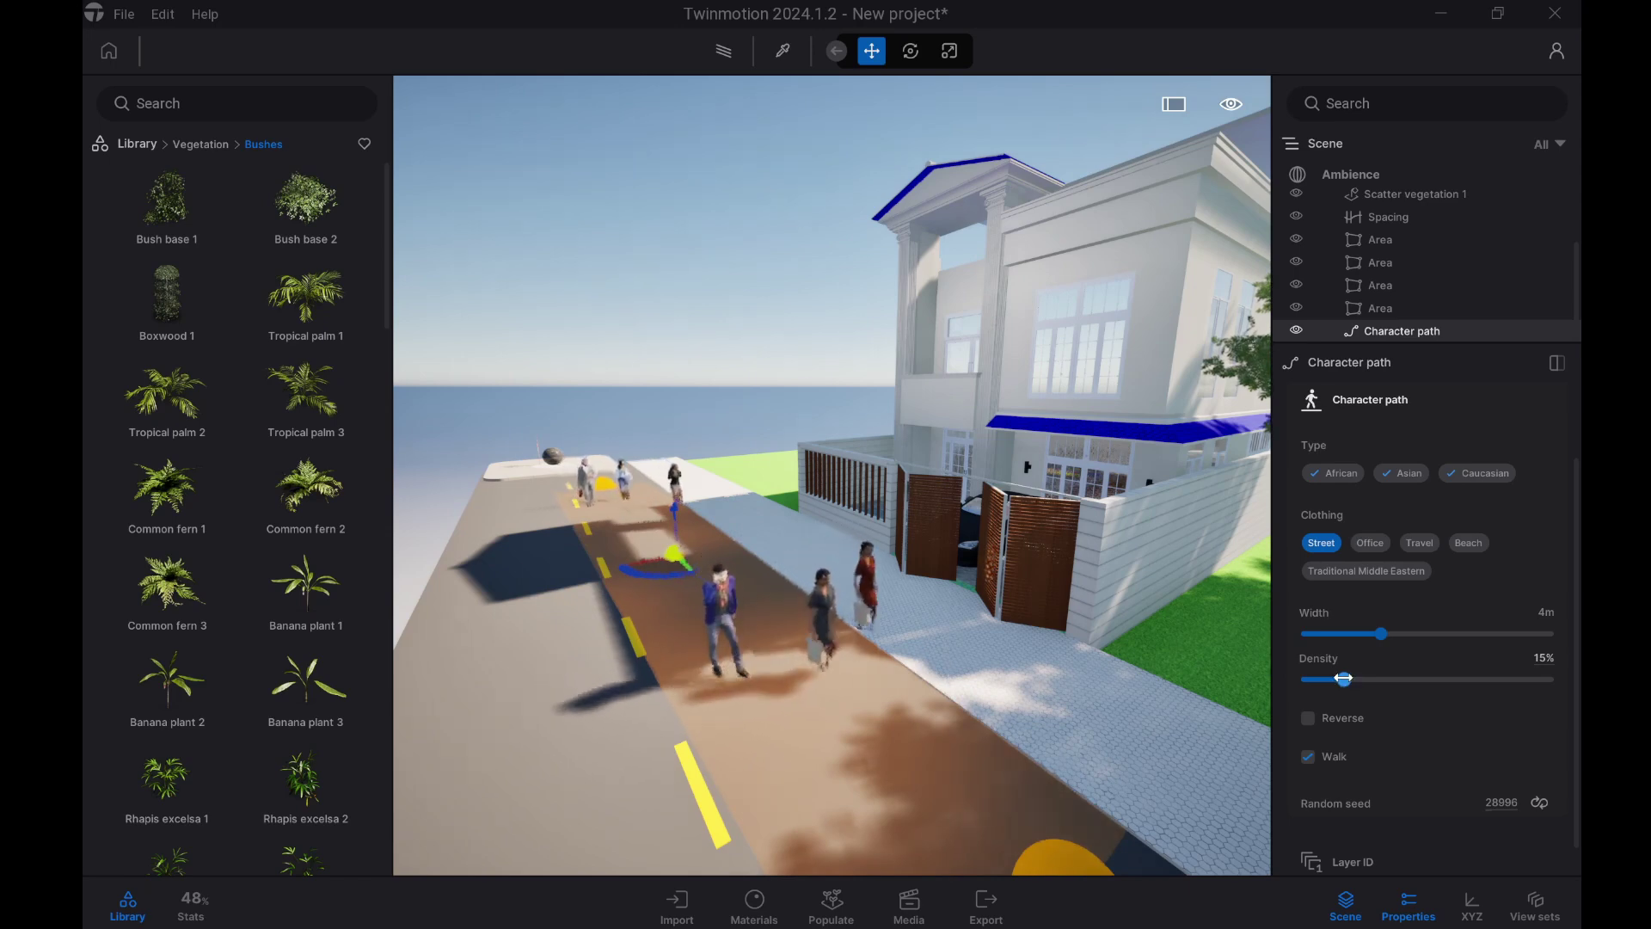
{"action": "left_click_drag", "start_coordinate": [1343, 679], "coordinate": [1429, 679]}
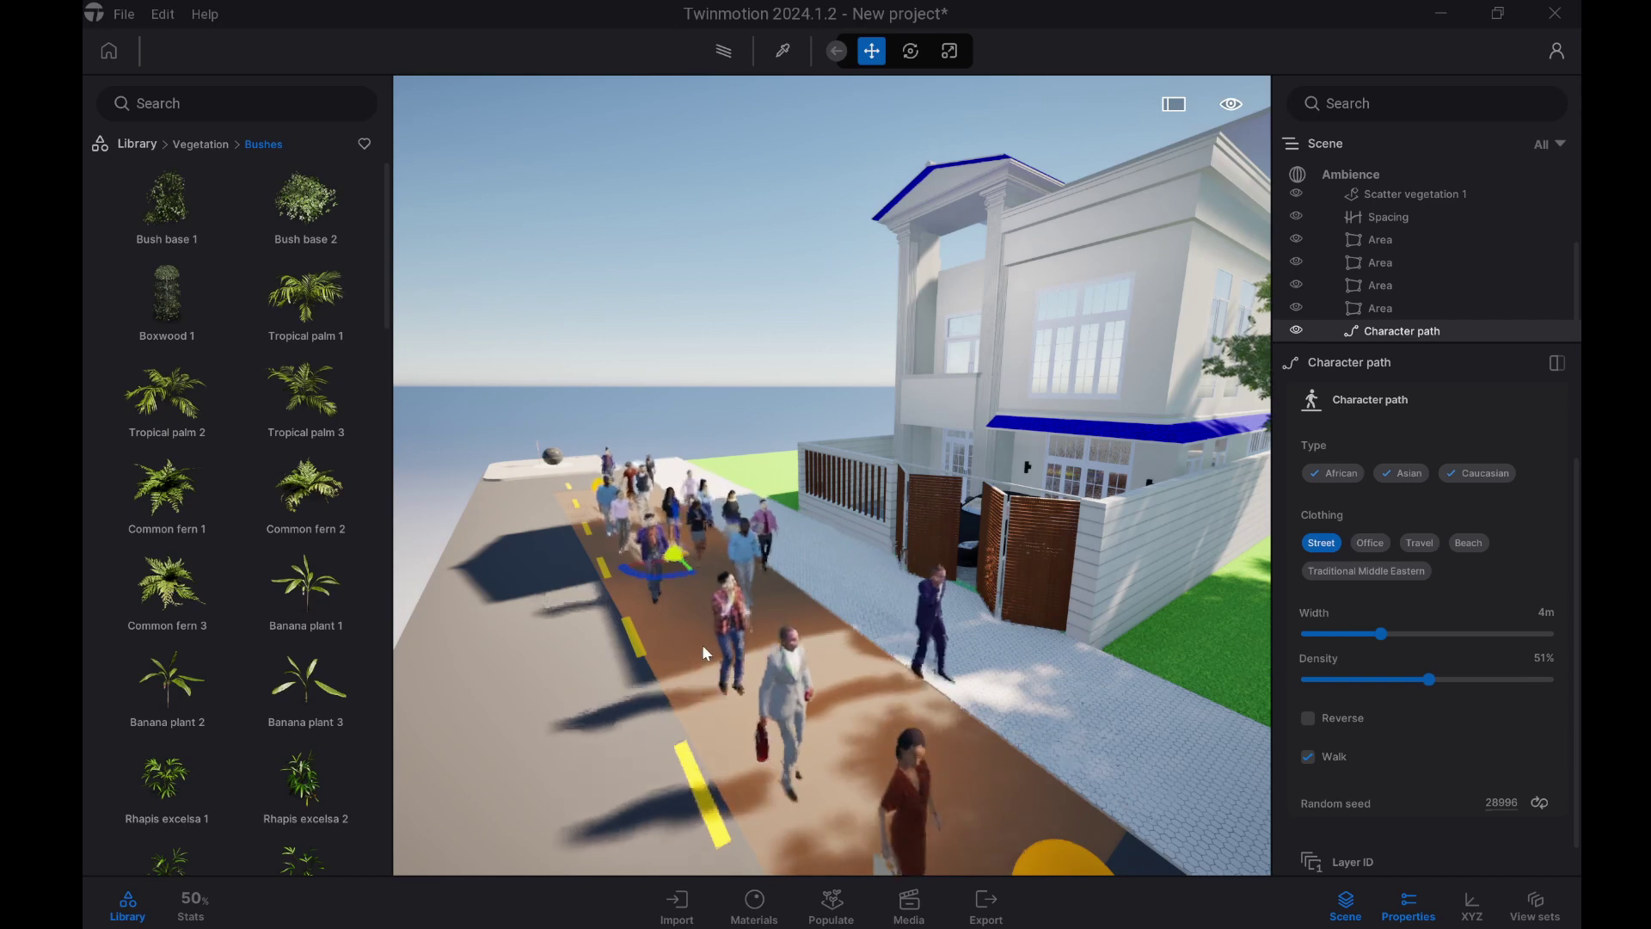
Step: Reverse the characters' walking direction on the path, and turn Walk off and back on
{"action": "left_click", "coordinate": [1308, 720]}
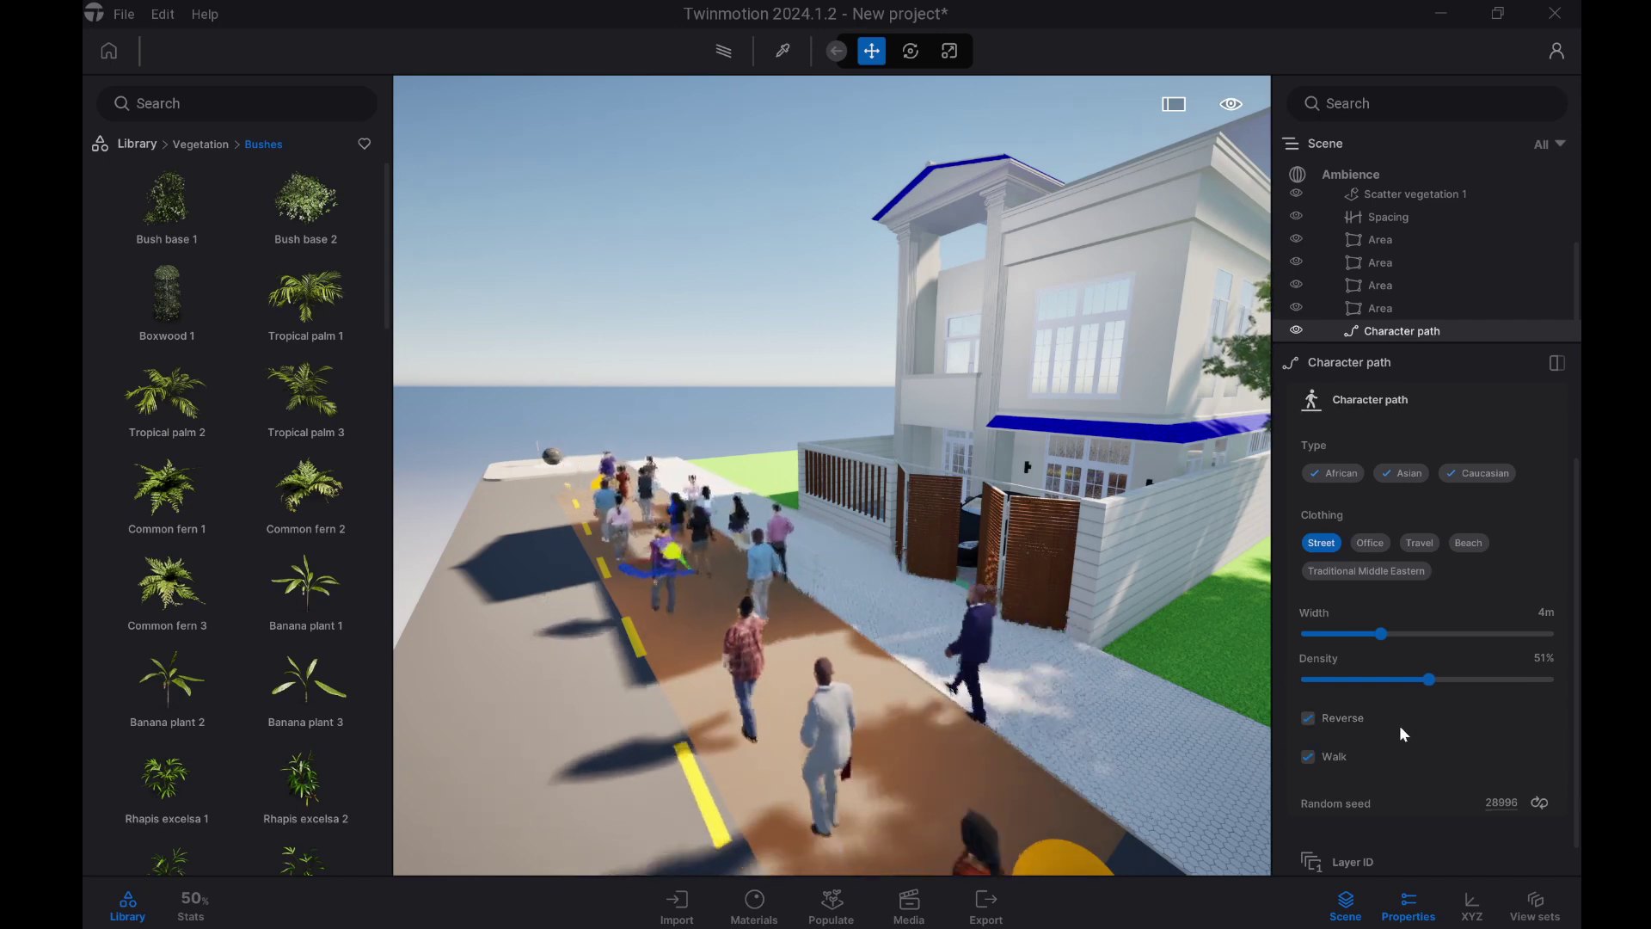
{"action": "scroll", "coordinate": [1410, 729], "scroll_direction": "down", "scroll_amount": 1}
{"action": "left_click", "coordinate": [1309, 724]}
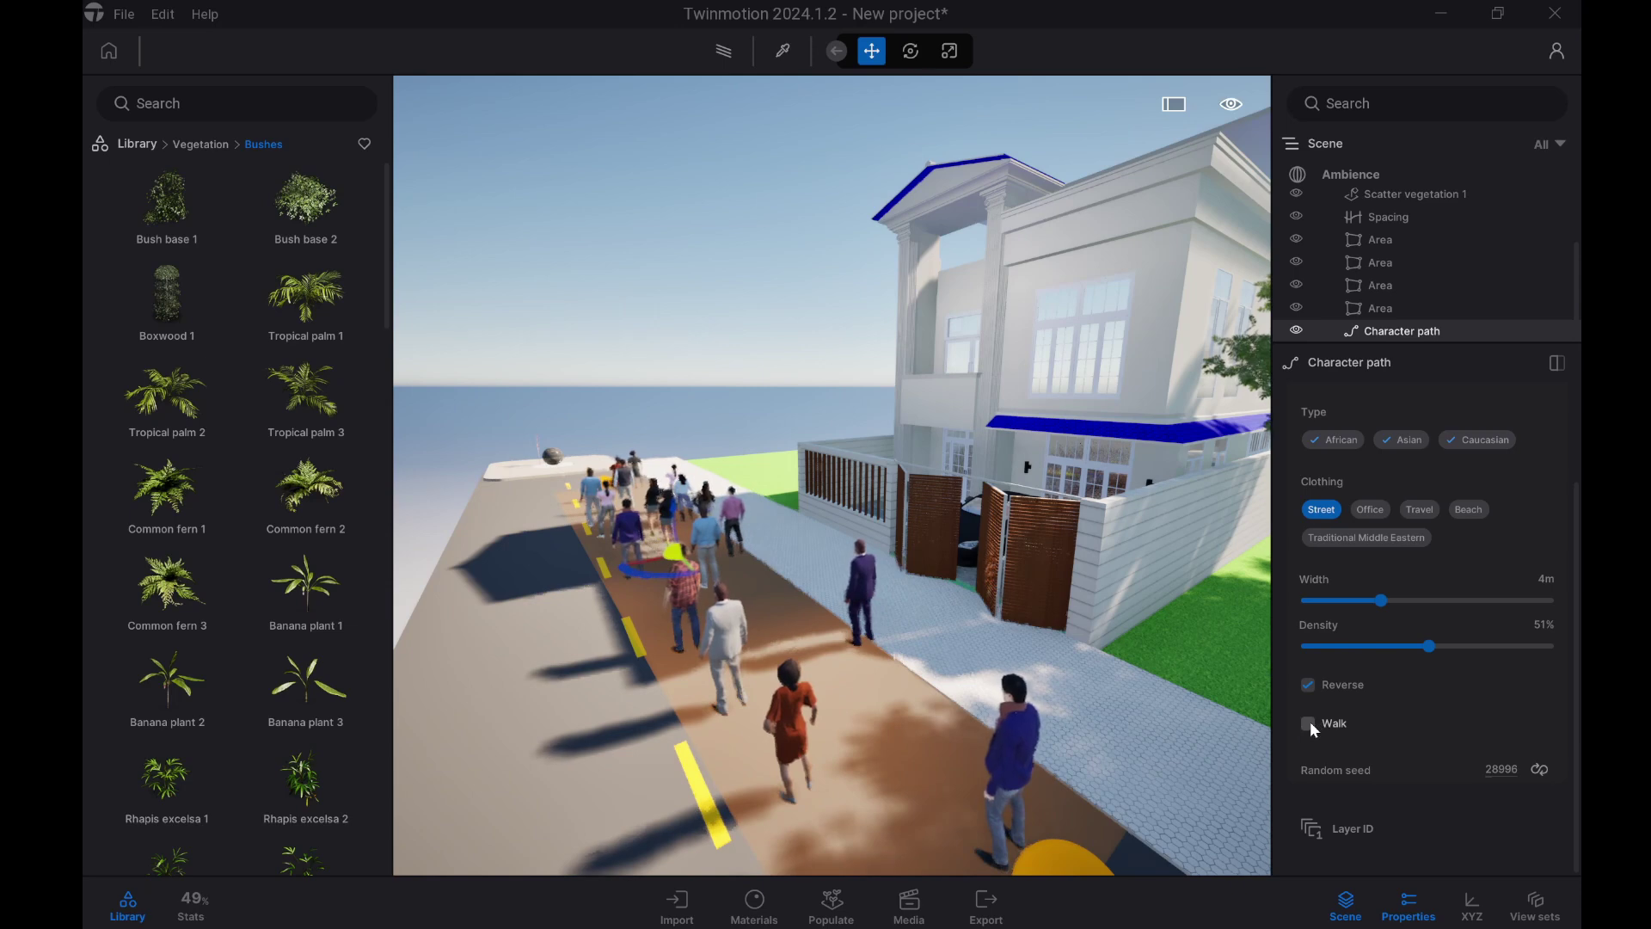
{"action": "left_click", "coordinate": [1310, 724]}
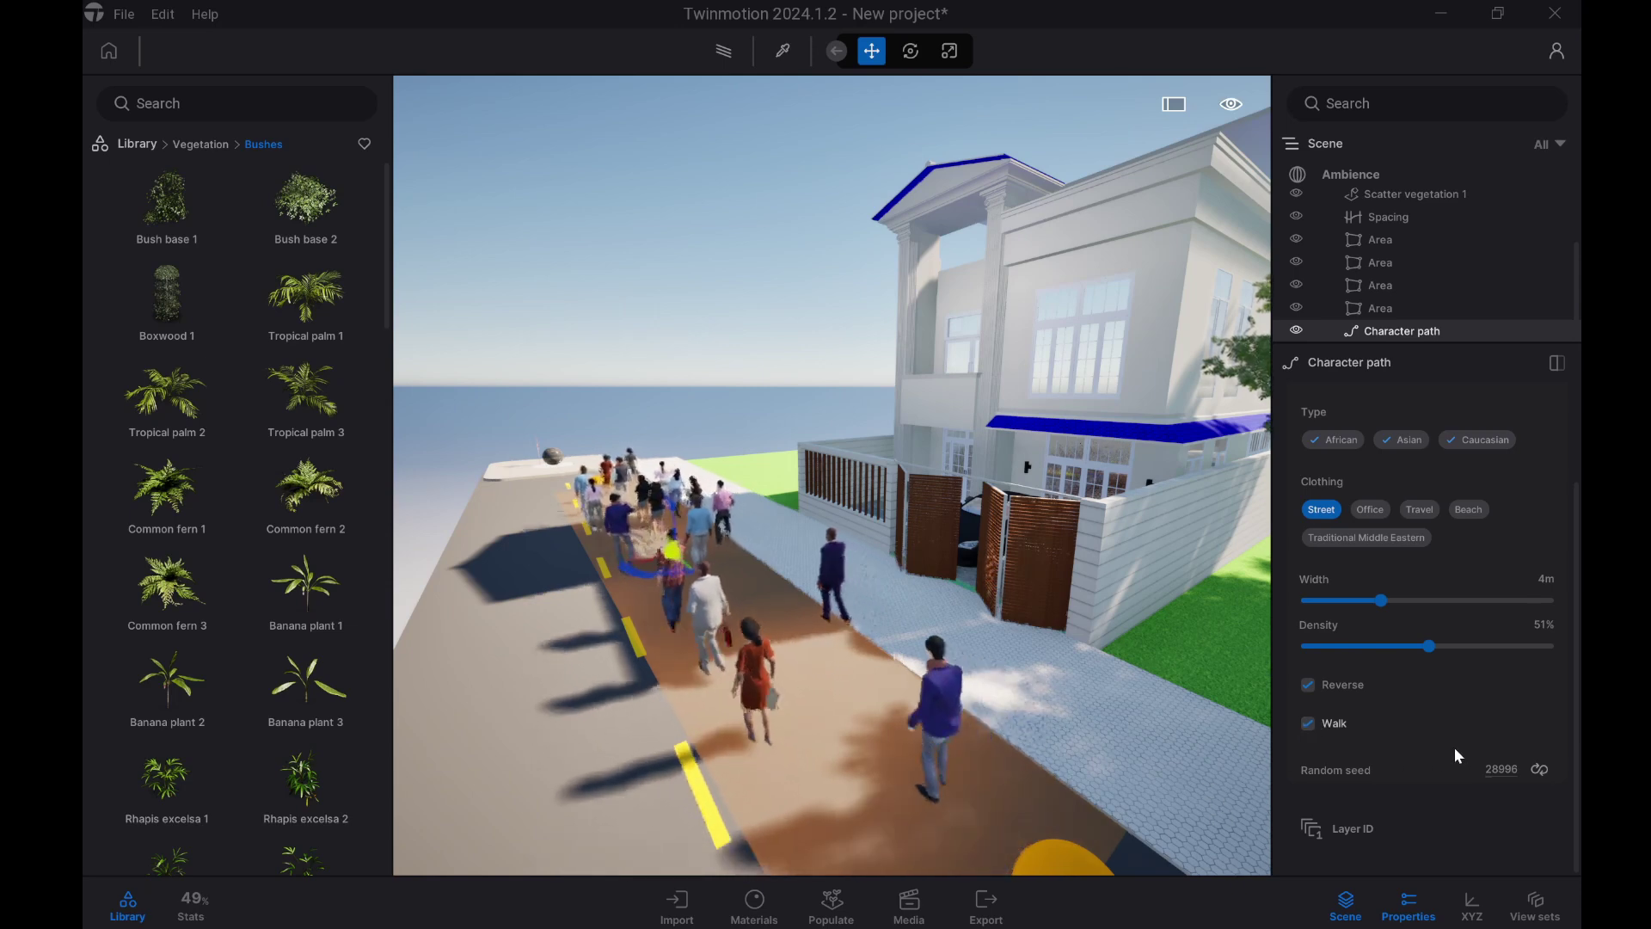
{"action": "scroll", "coordinate": [1419, 706], "scroll_direction": "up", "scroll_amount": 2}
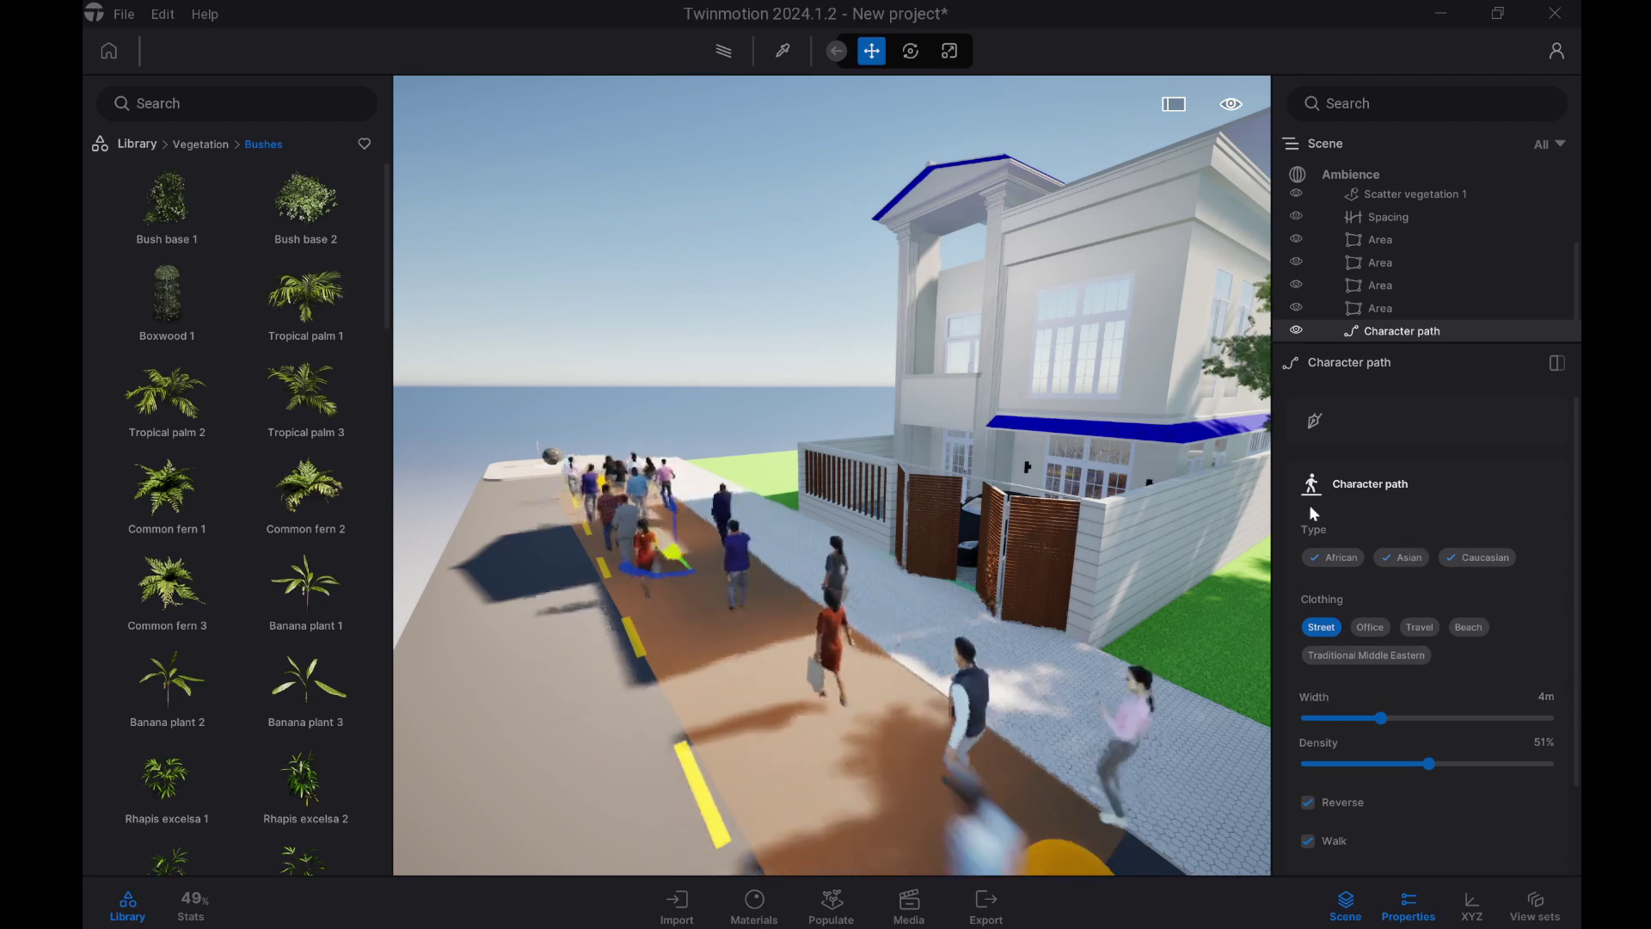
Step: Draw a straight bicycle path along the street lane beside the walking characters, from the far end of the road towards the viewer
{"action": "left_click", "coordinate": [831, 903]}
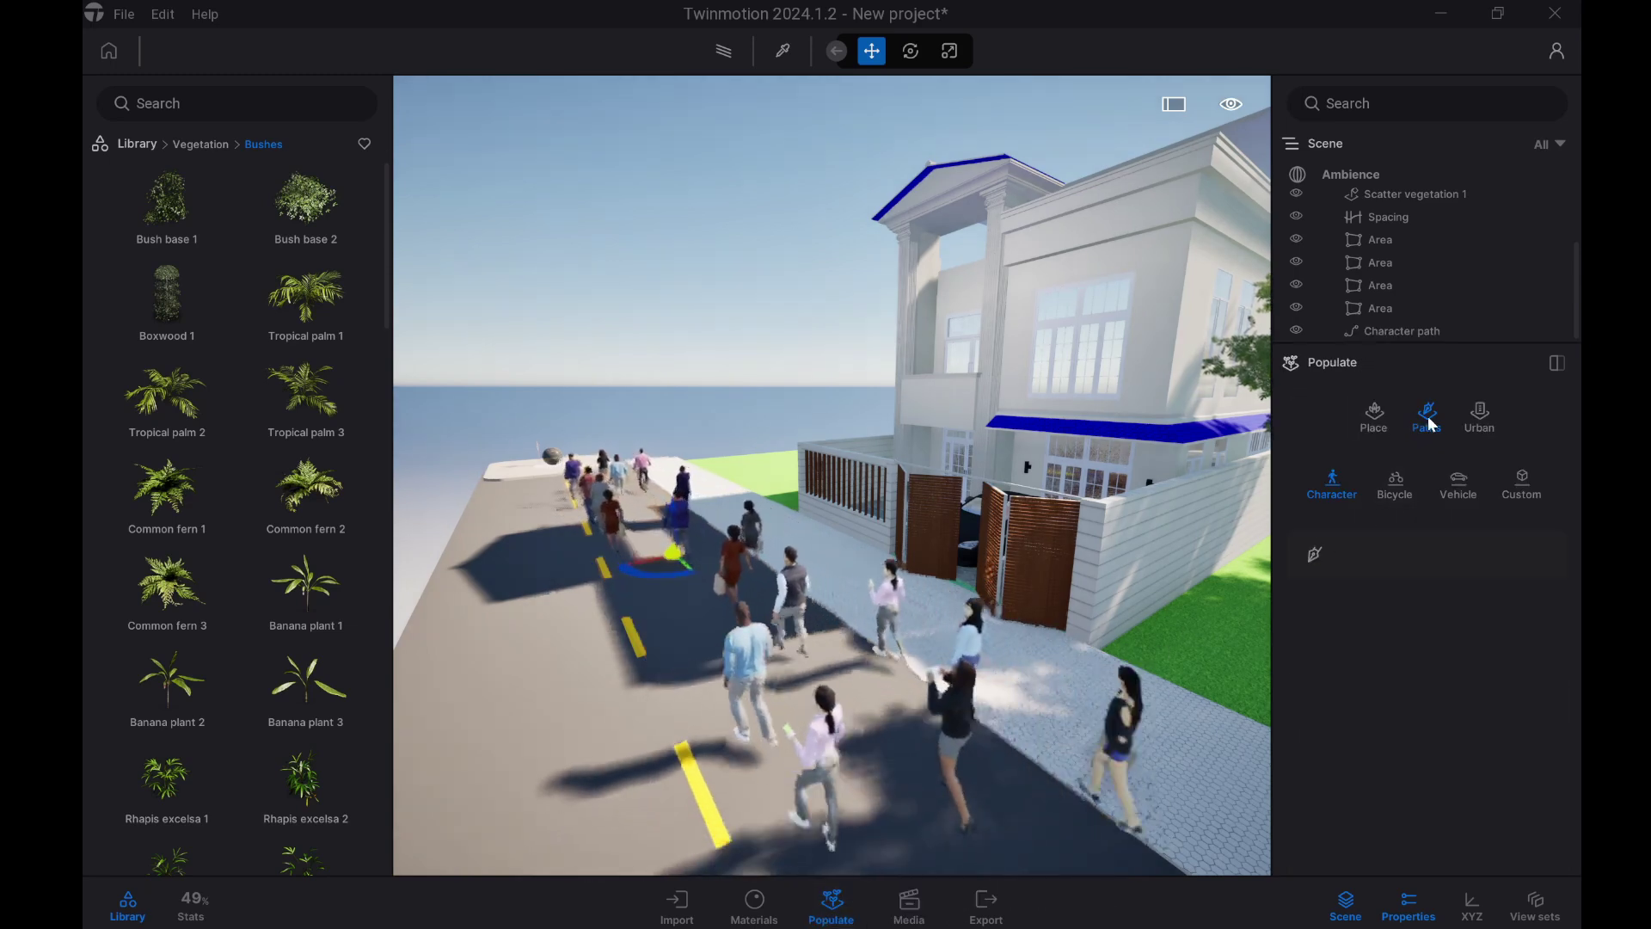
{"action": "left_click", "coordinate": [1402, 492]}
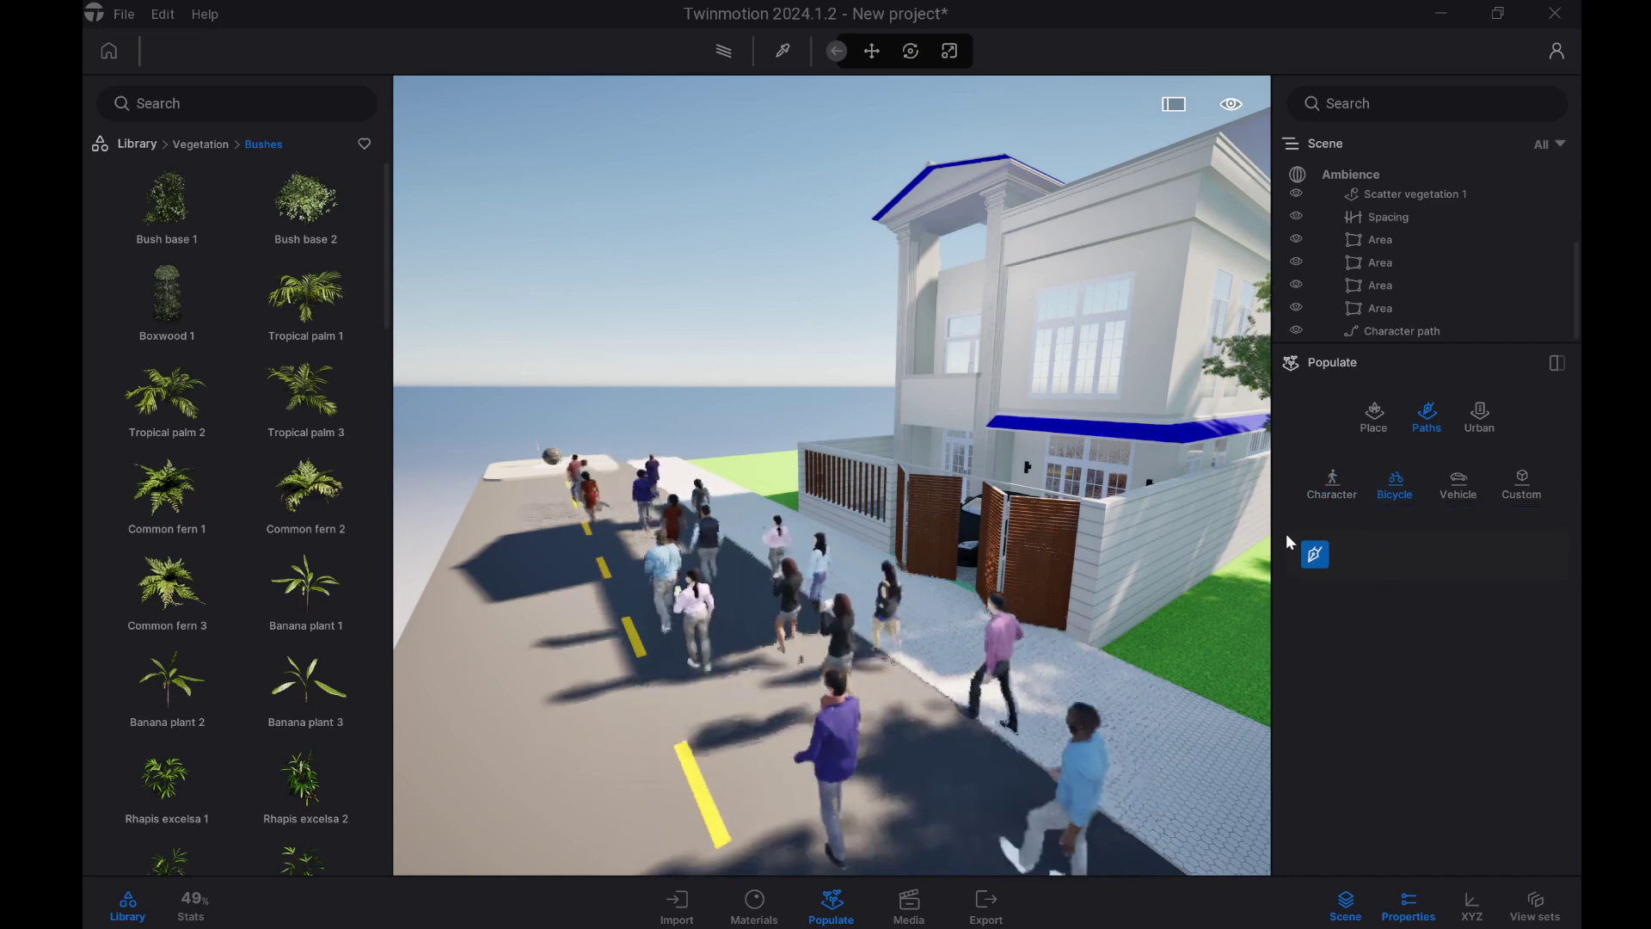
{"action": "right_click_drag", "start_coordinate": [1143, 490], "coordinate": [803, 483]}
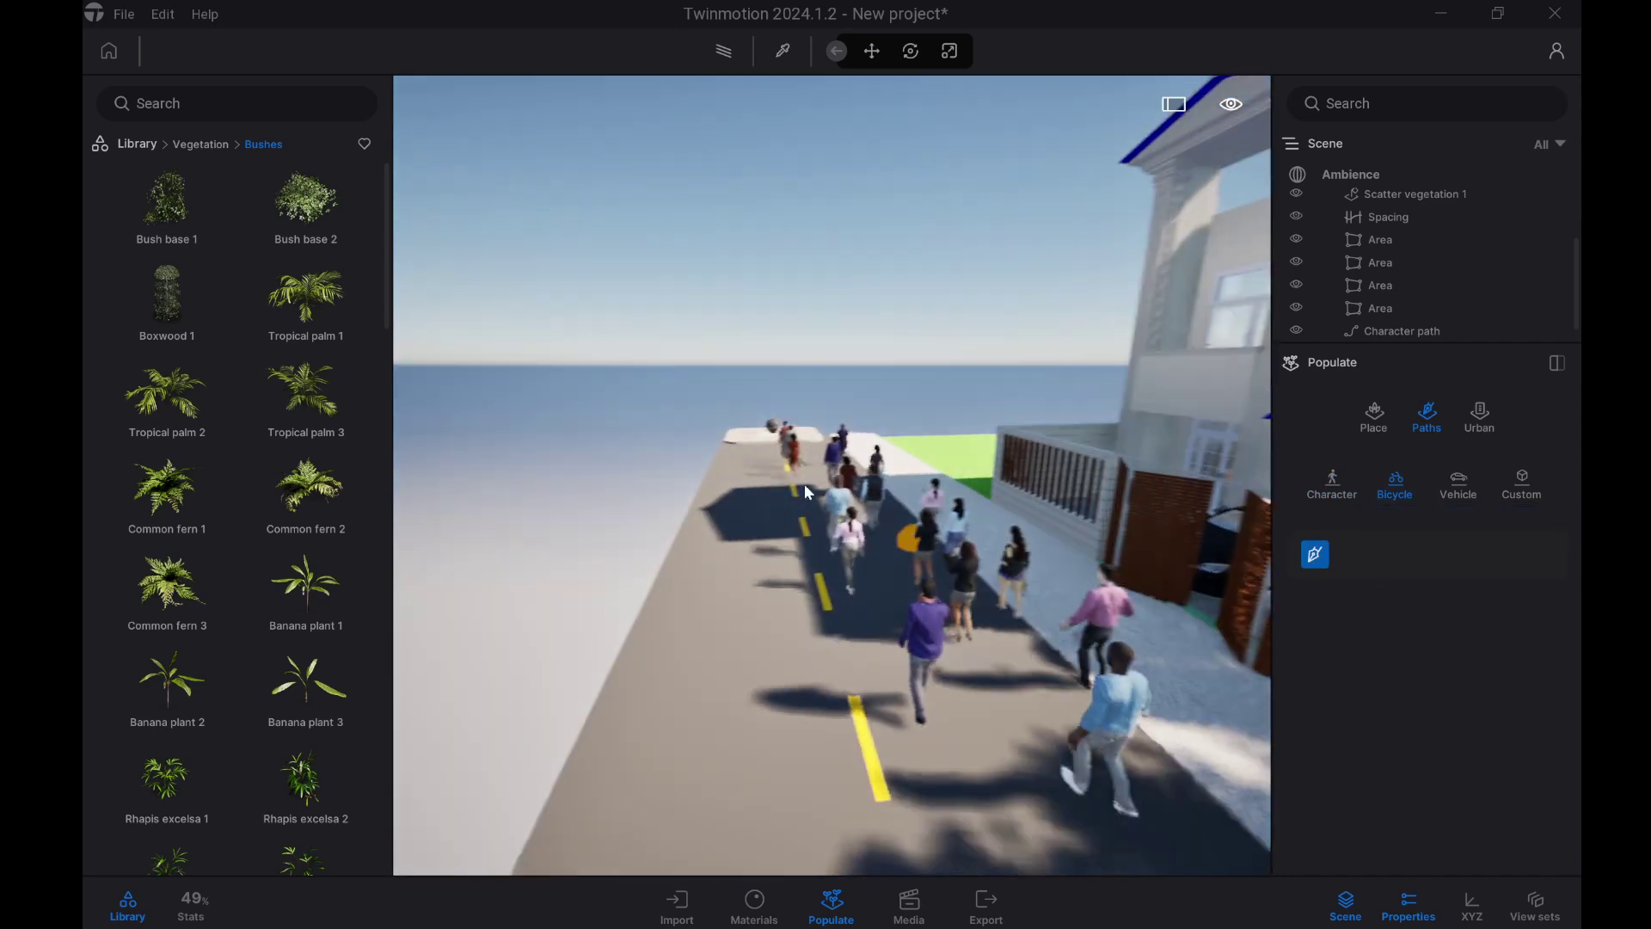
{"action": "left_click", "coordinate": [763, 446]}
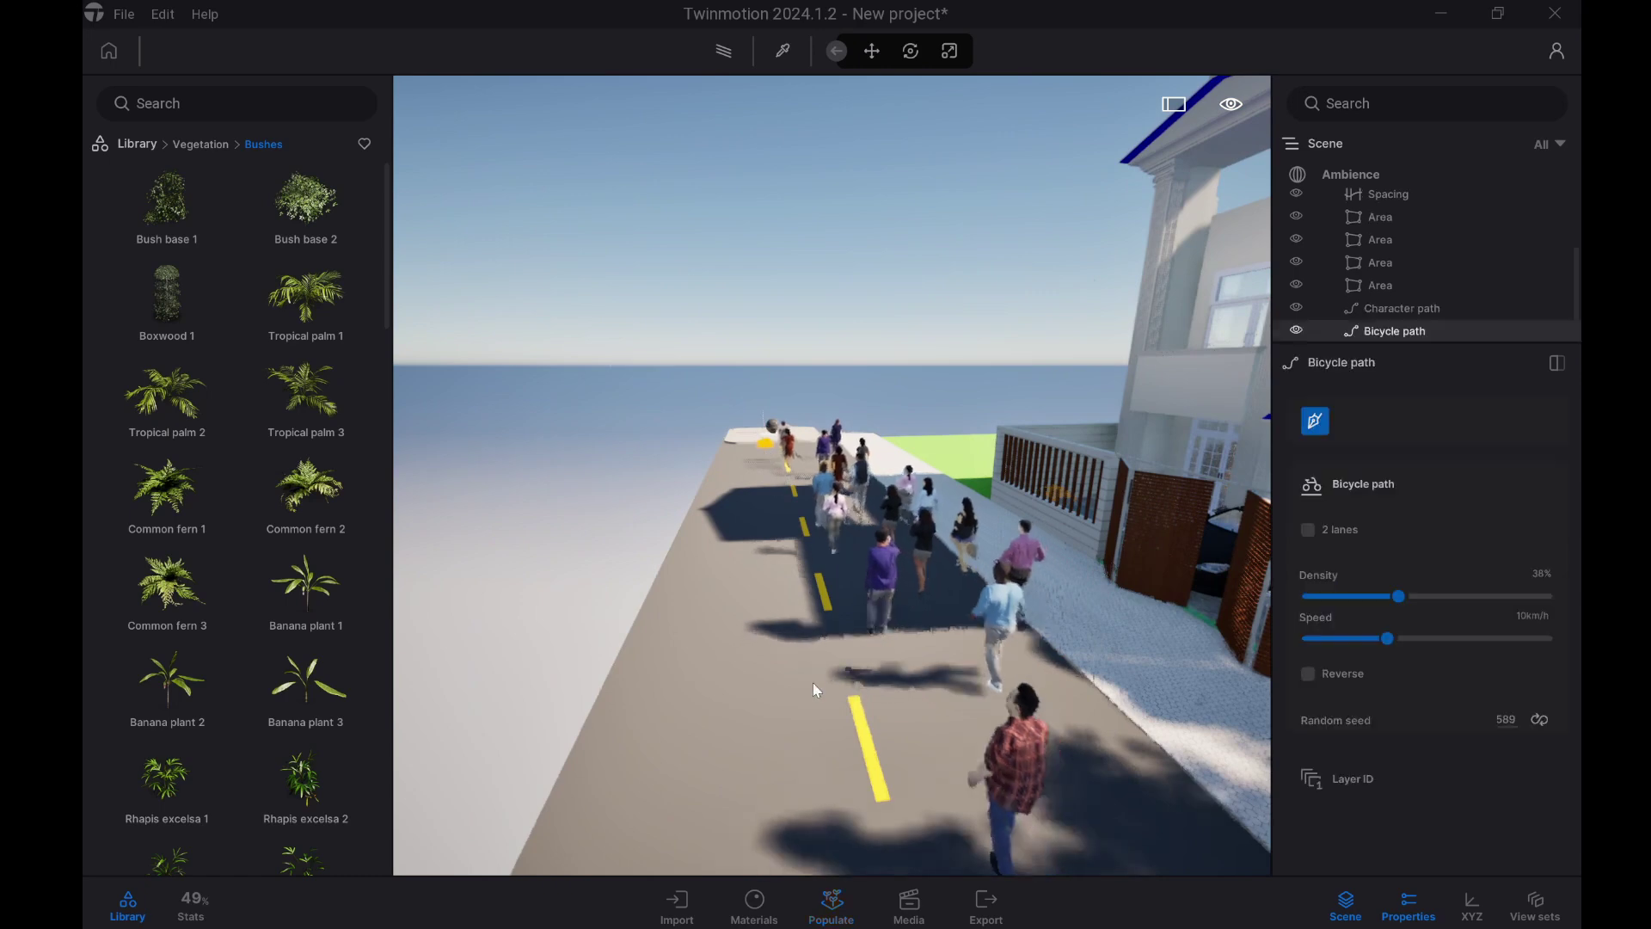
{"action": "left_click", "coordinate": [782, 798]}
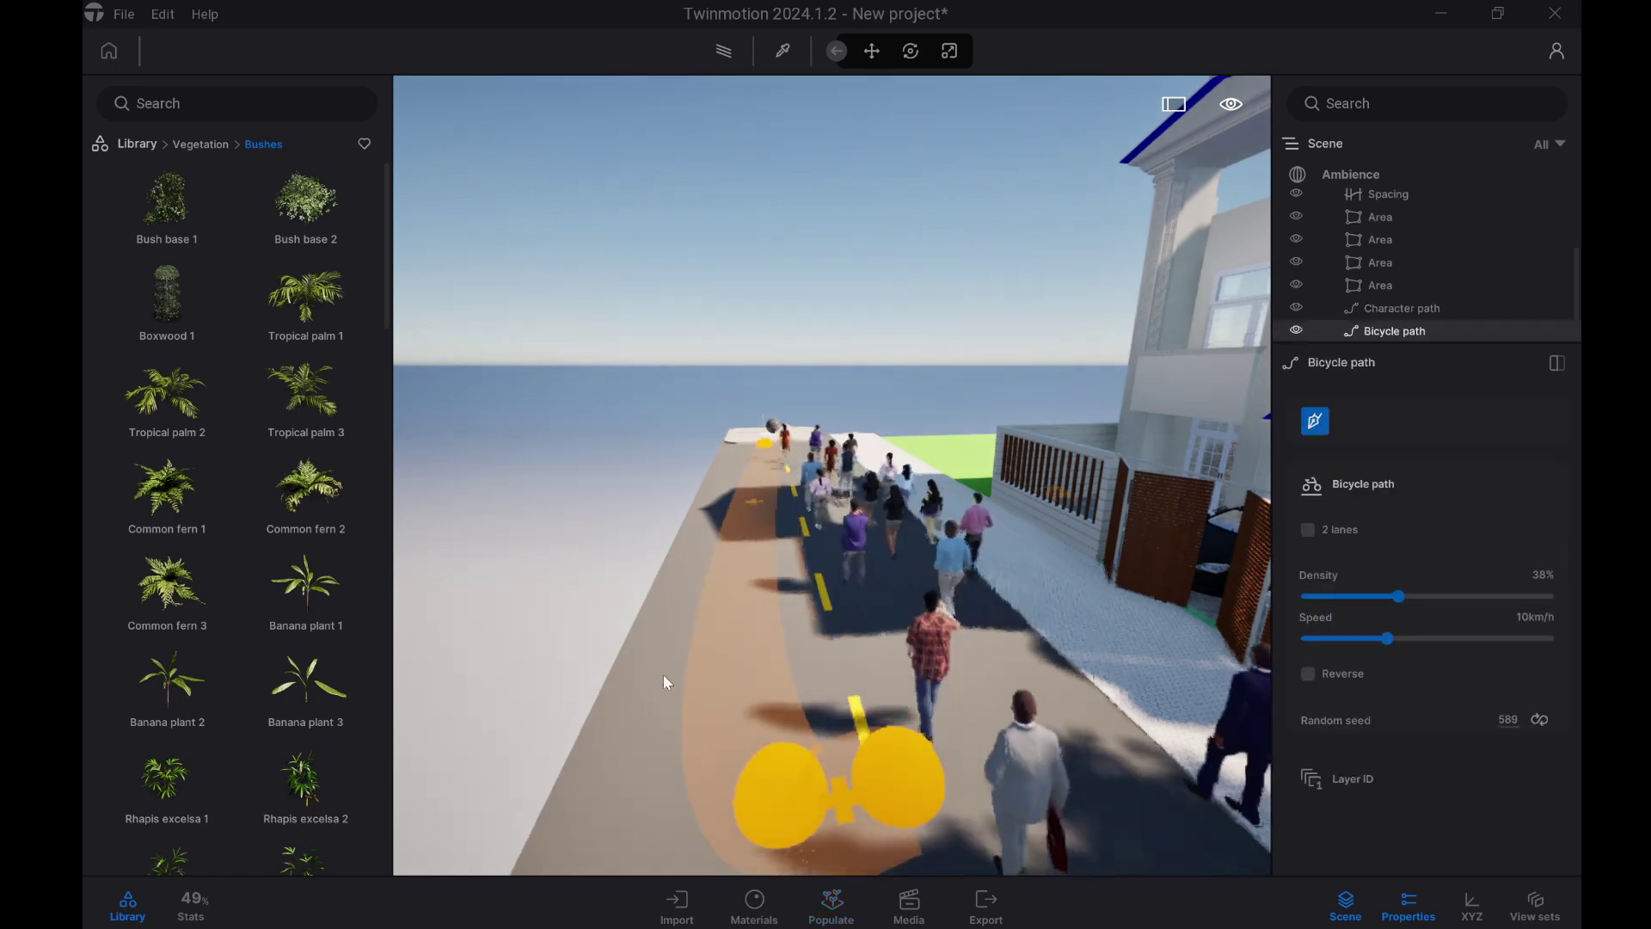
{"action": "key", "text": "Escape"}
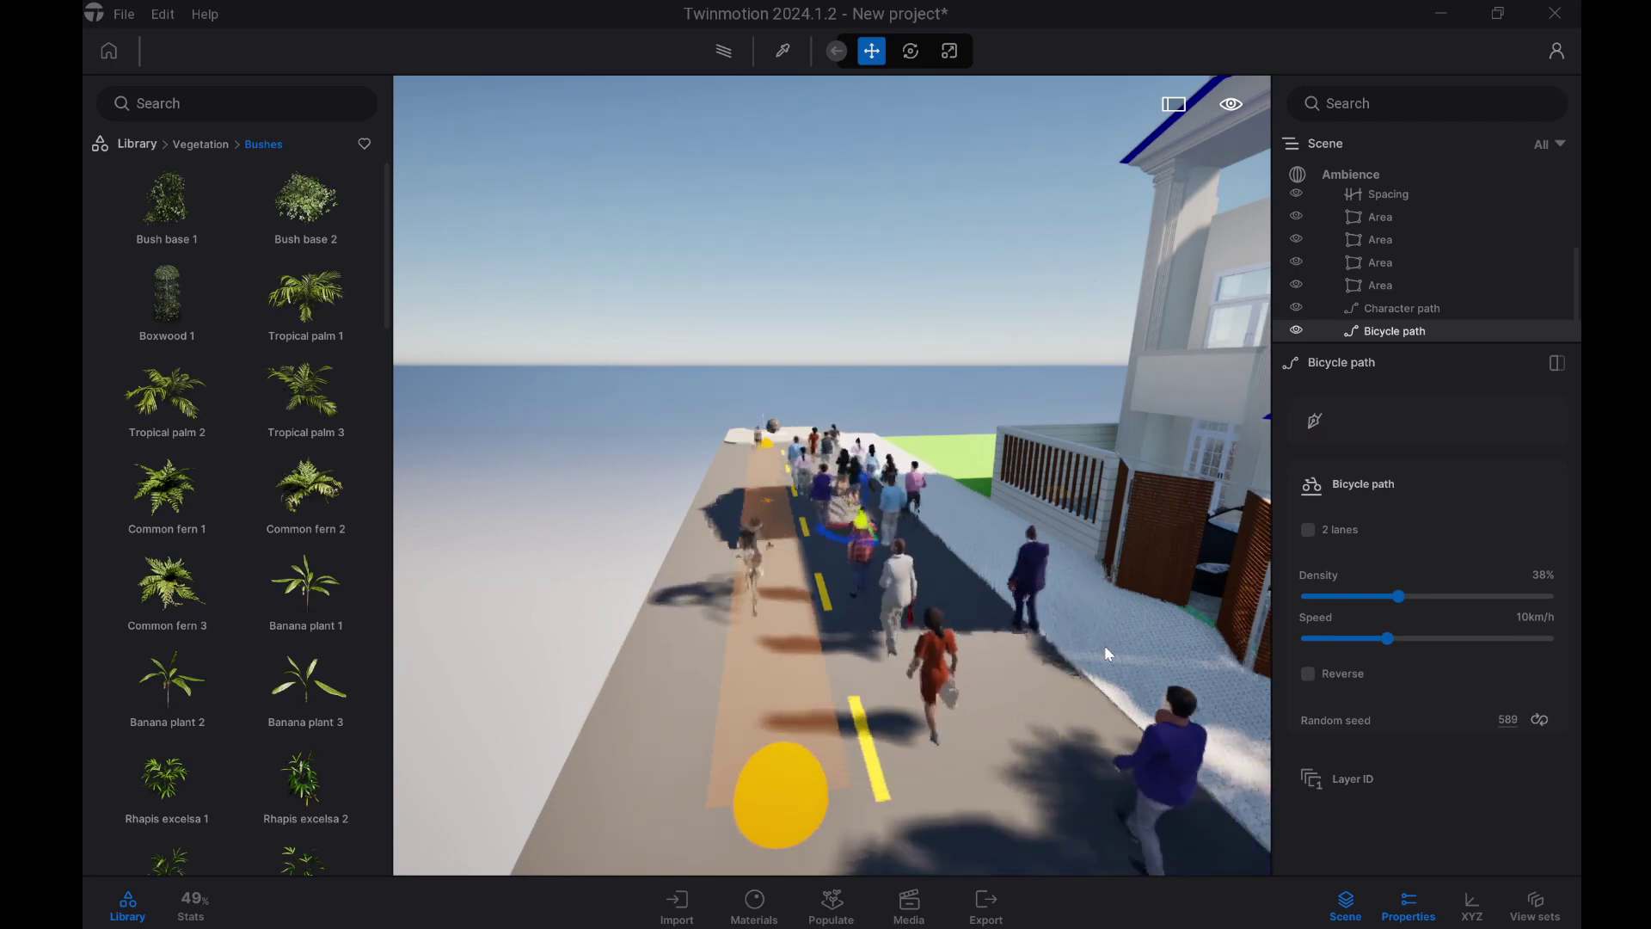
Step: Give the bicycle path two lanes, comparing with the single lane, and increase its lane offset slightly
{"action": "left_click", "coordinate": [1309, 530]}
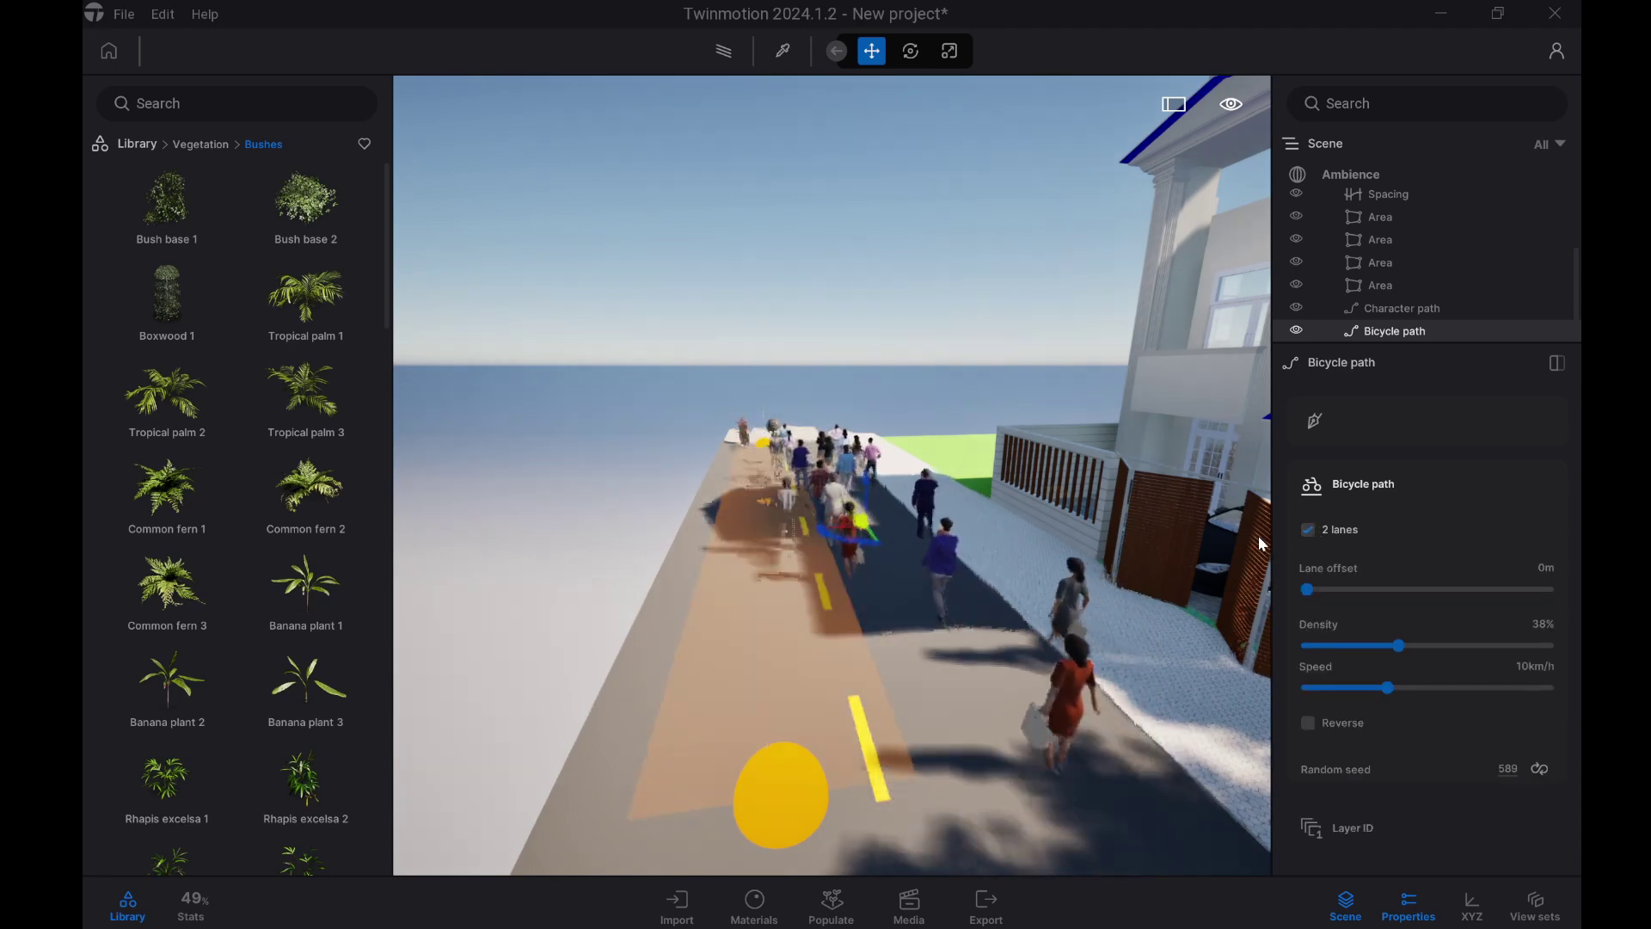
{"action": "left_click", "coordinate": [1309, 530]}
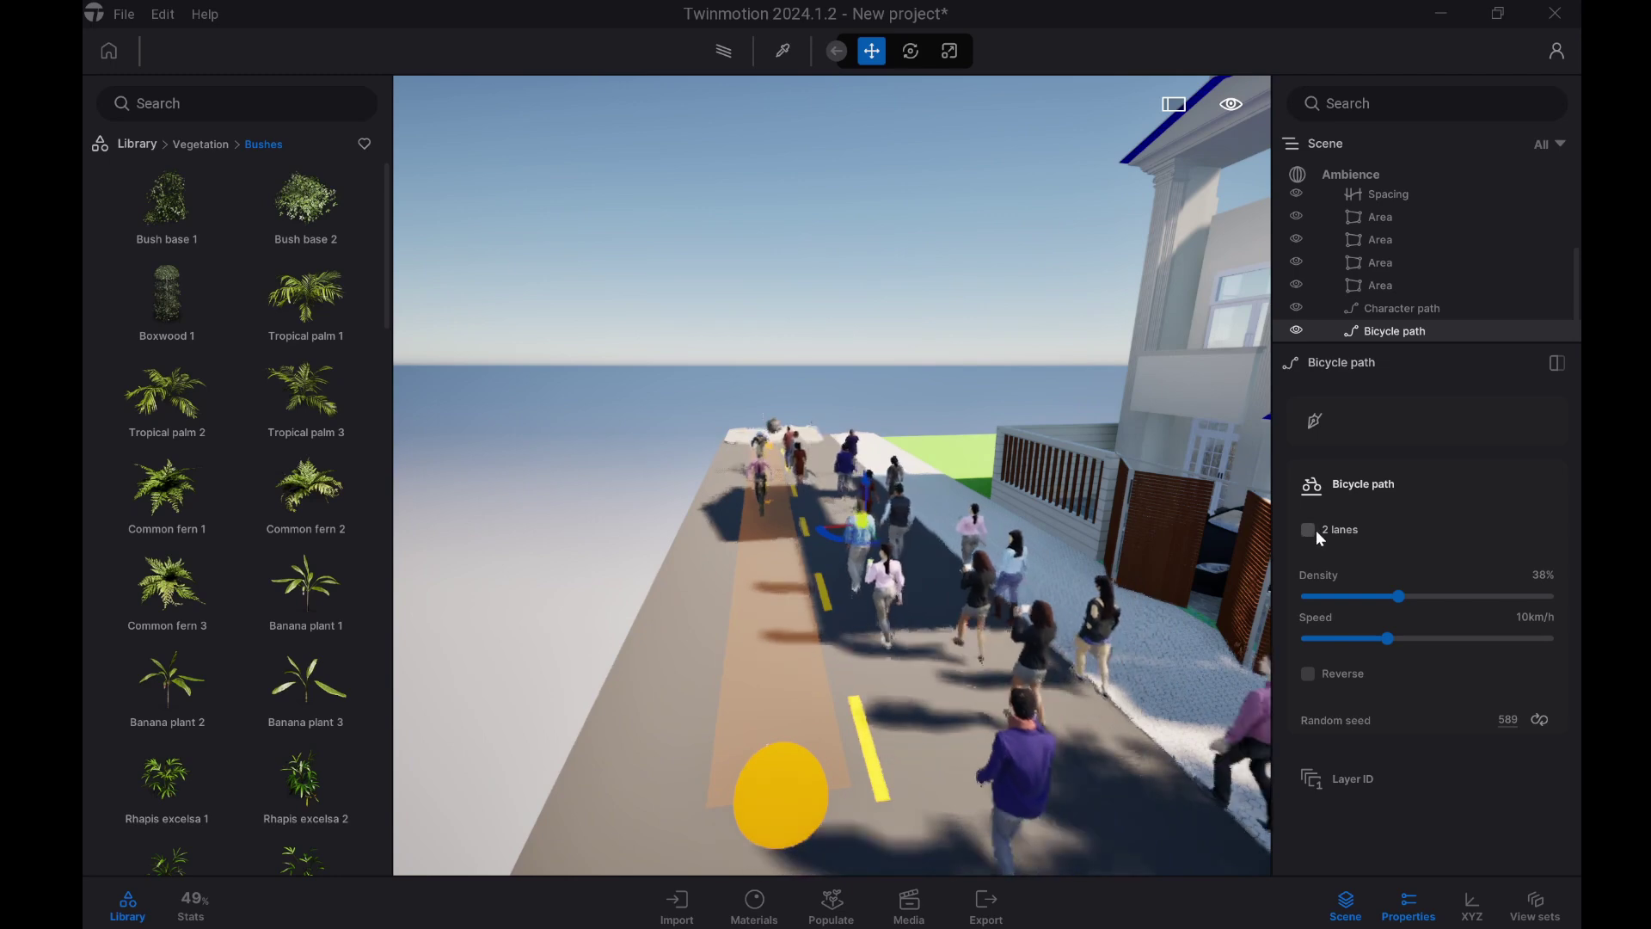
{"action": "left_click", "coordinate": [1311, 530]}
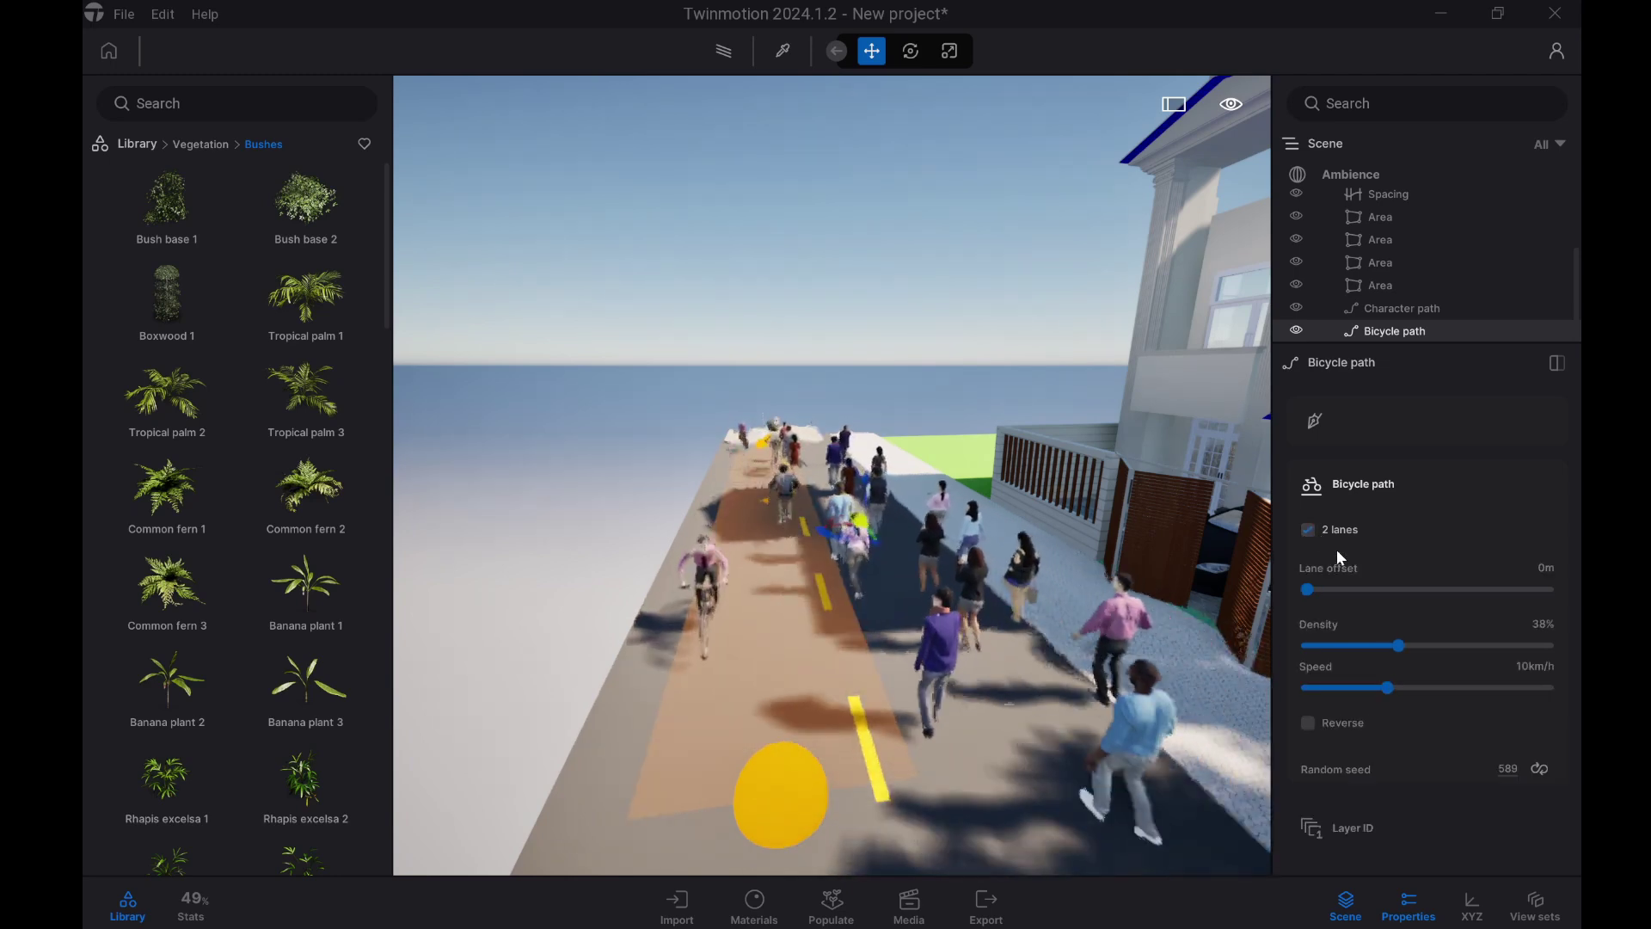
{"action": "left_click_drag", "start_coordinate": [1307, 589], "coordinate": [1344, 590]}
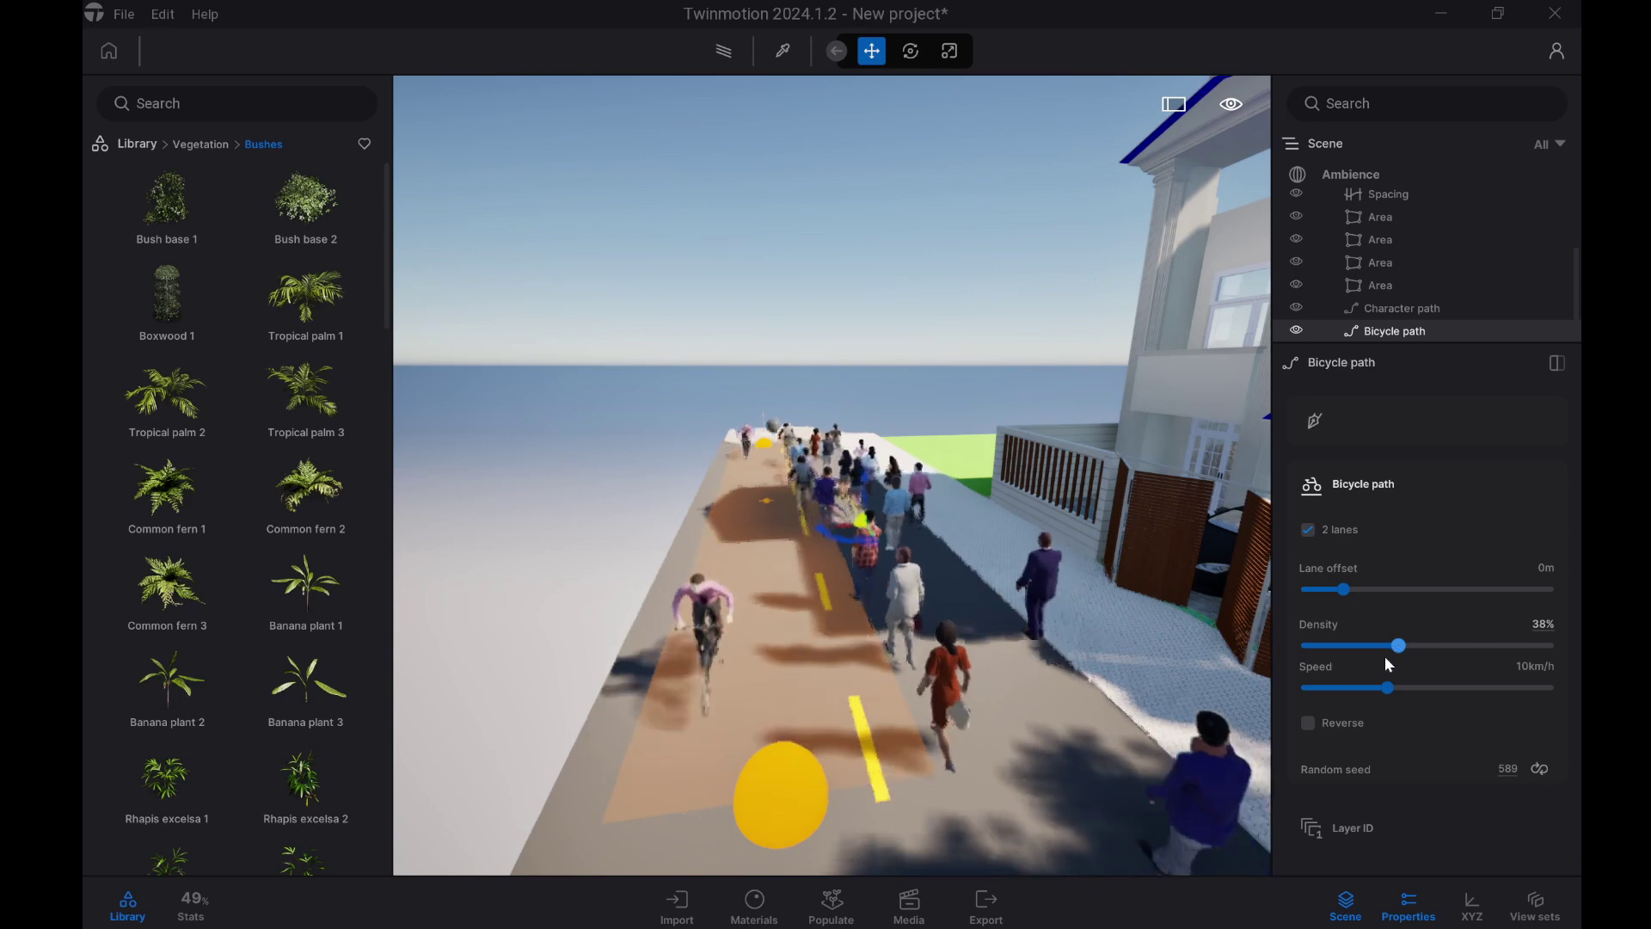
Step: Set the bicycle path's density to 67% and its speed to 12 km/h, and turn Reverse on and off again
{"action": "left_click_drag", "start_coordinate": [1445, 647], "coordinate": [1468, 645]}
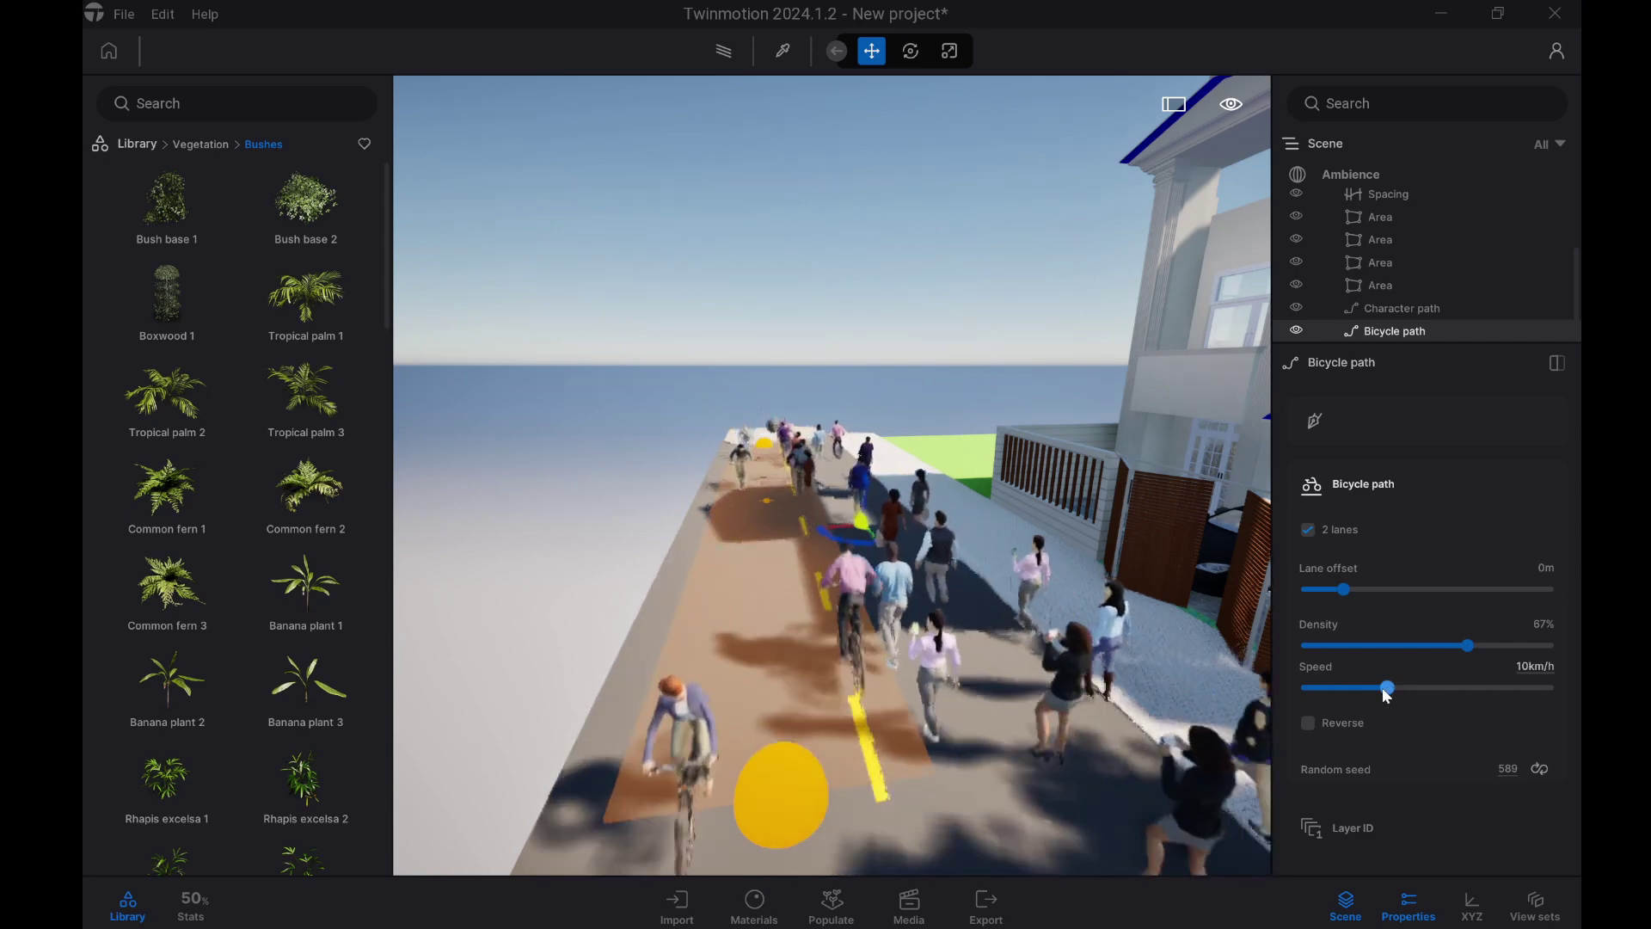
{"action": "left_click_drag", "start_coordinate": [1384, 688], "coordinate": [1342, 688]}
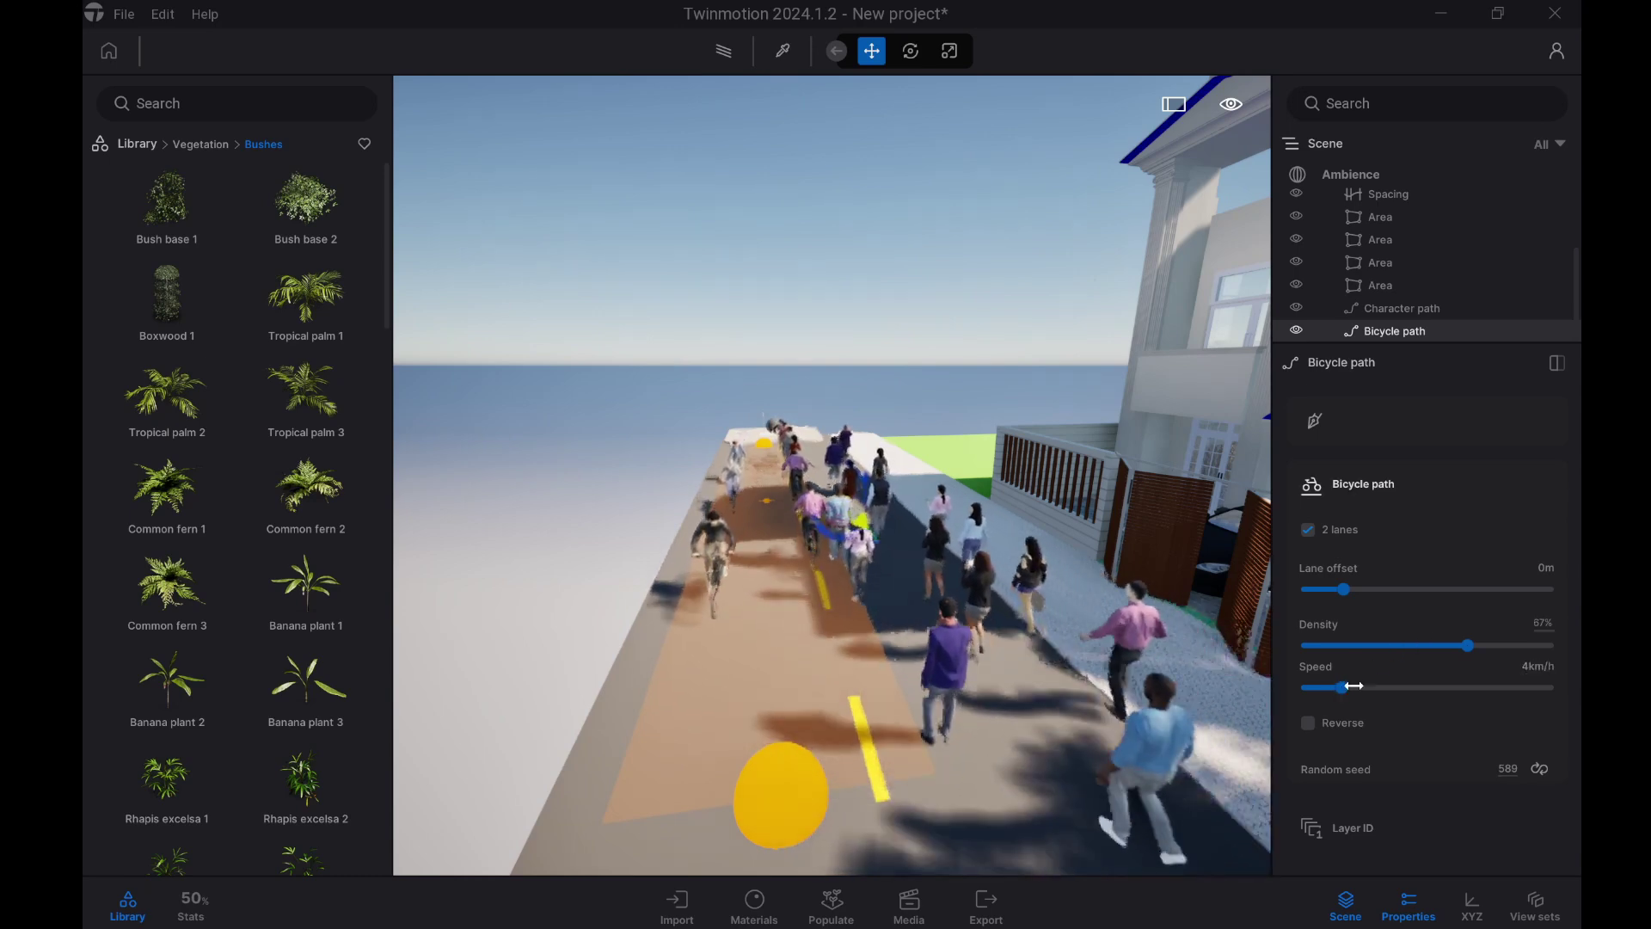
{"action": "left_click", "coordinate": [1512, 688]}
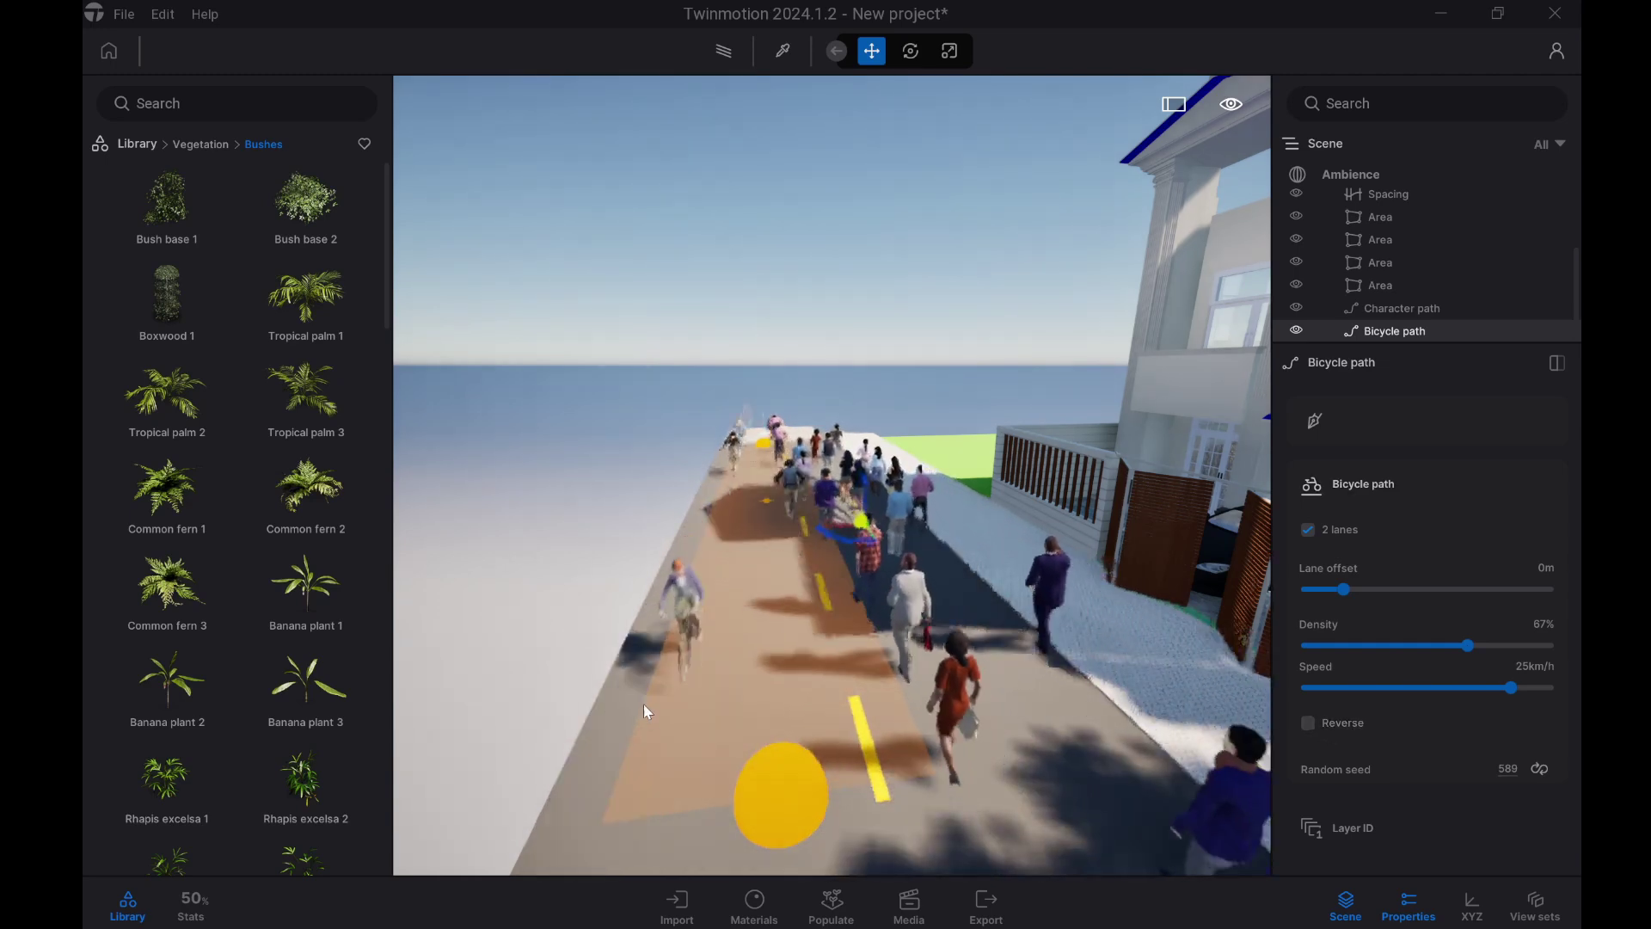
{"action": "left_click_drag", "start_coordinate": [1474, 688], "coordinate": [1404, 688]}
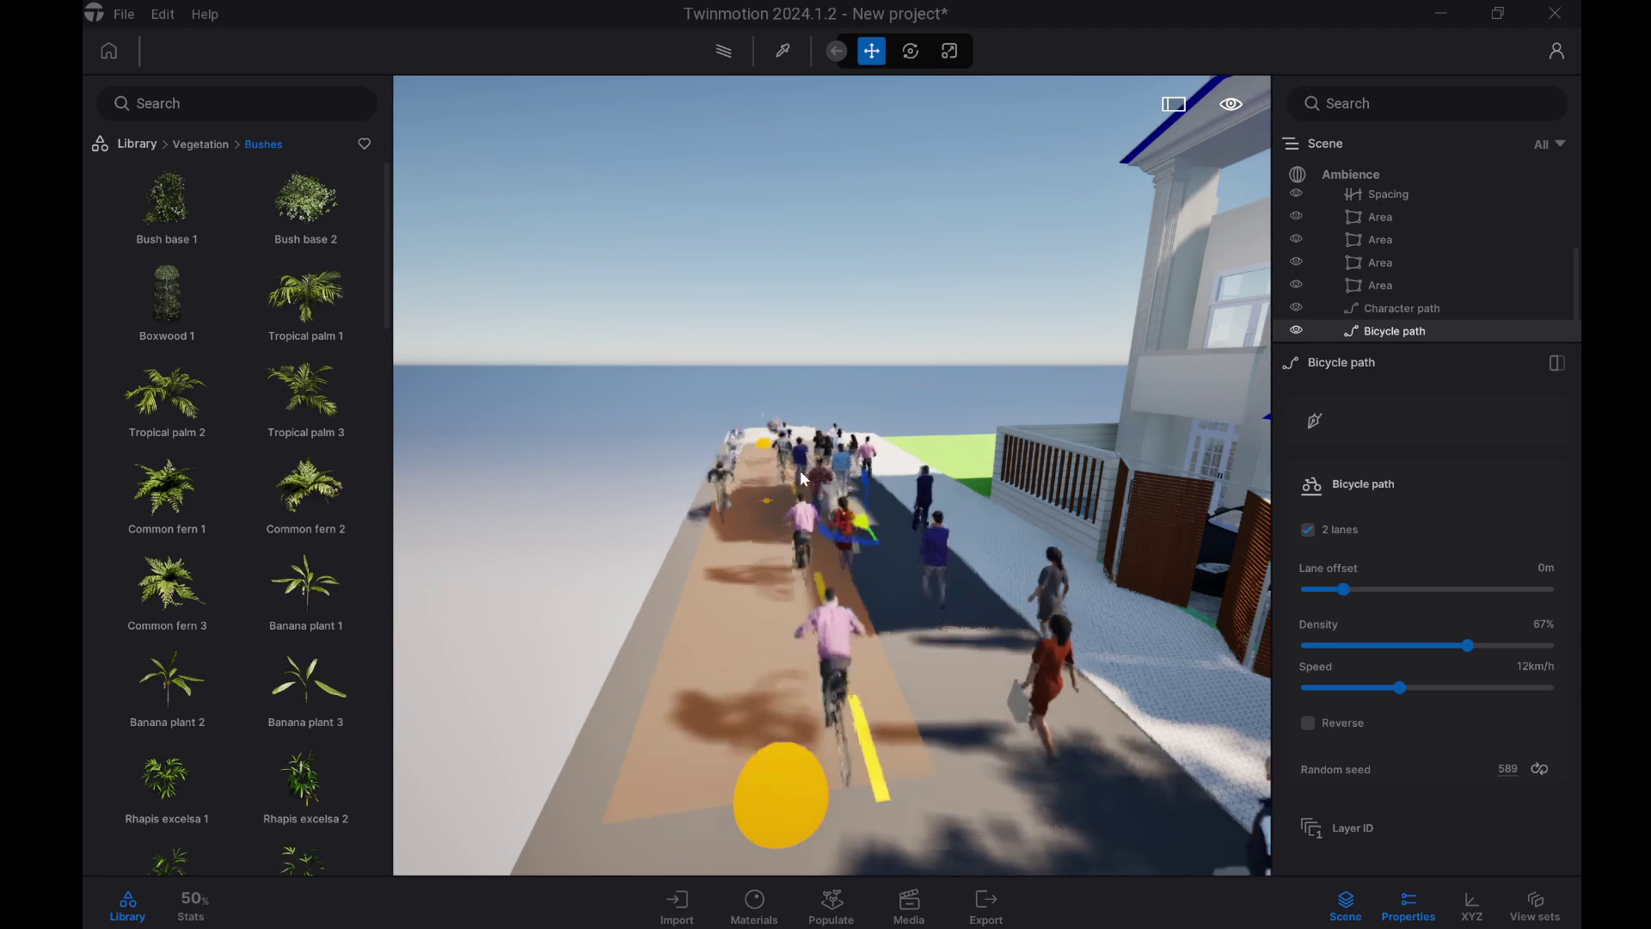
{"action": "left_click", "coordinate": [1308, 722]}
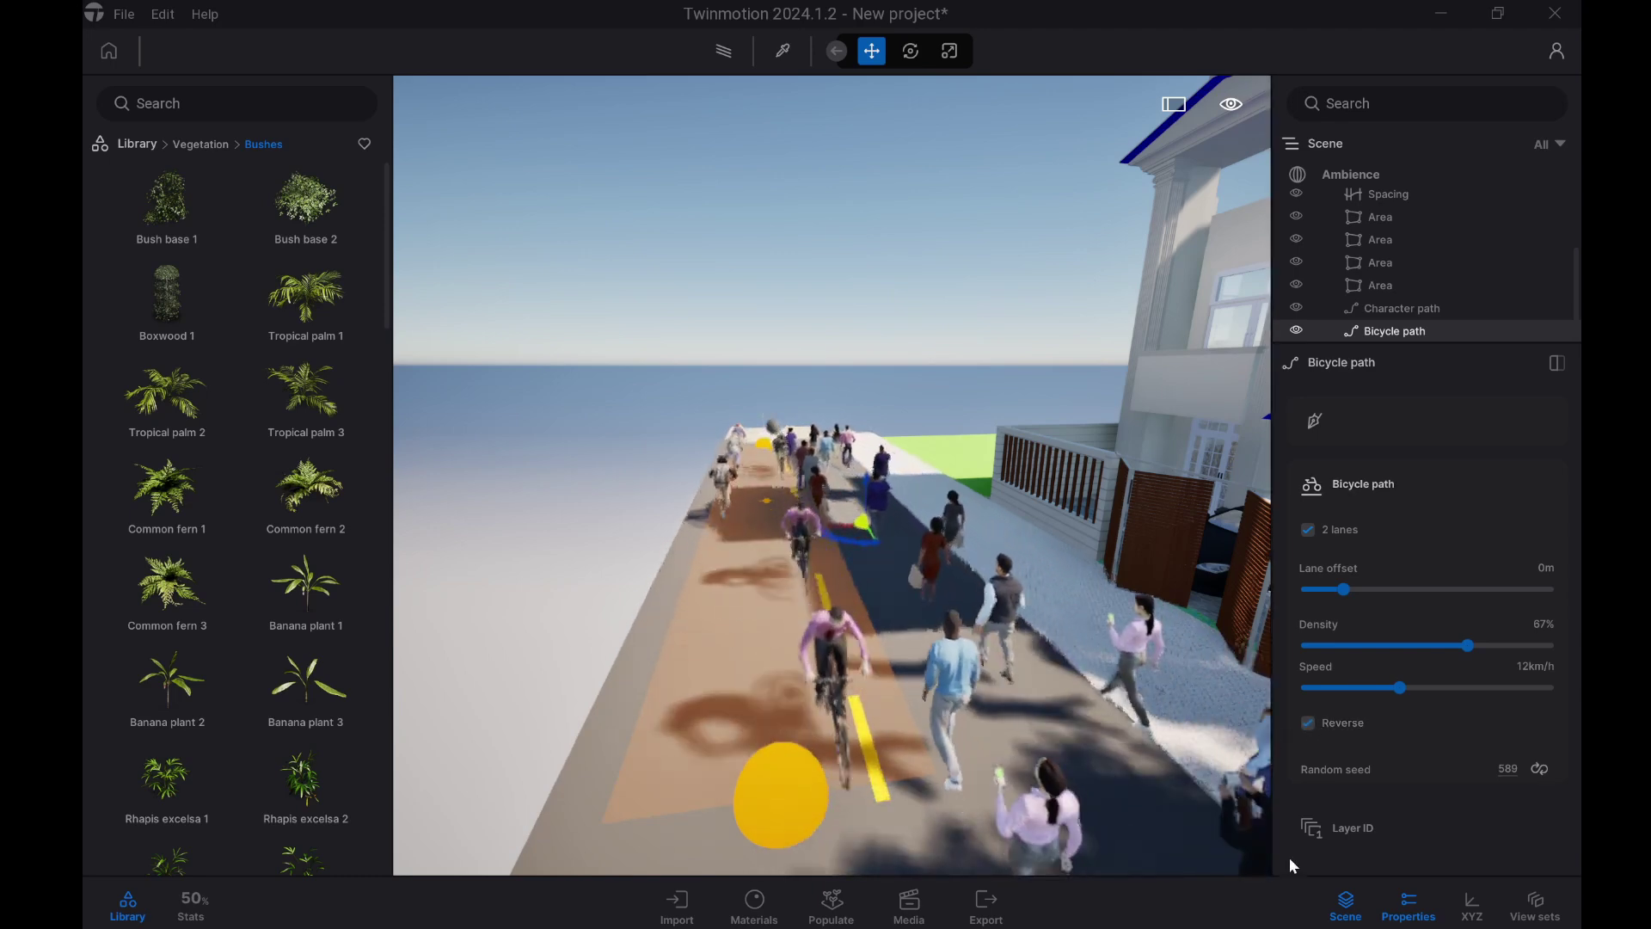
{"action": "left_click", "coordinate": [1307, 724]}
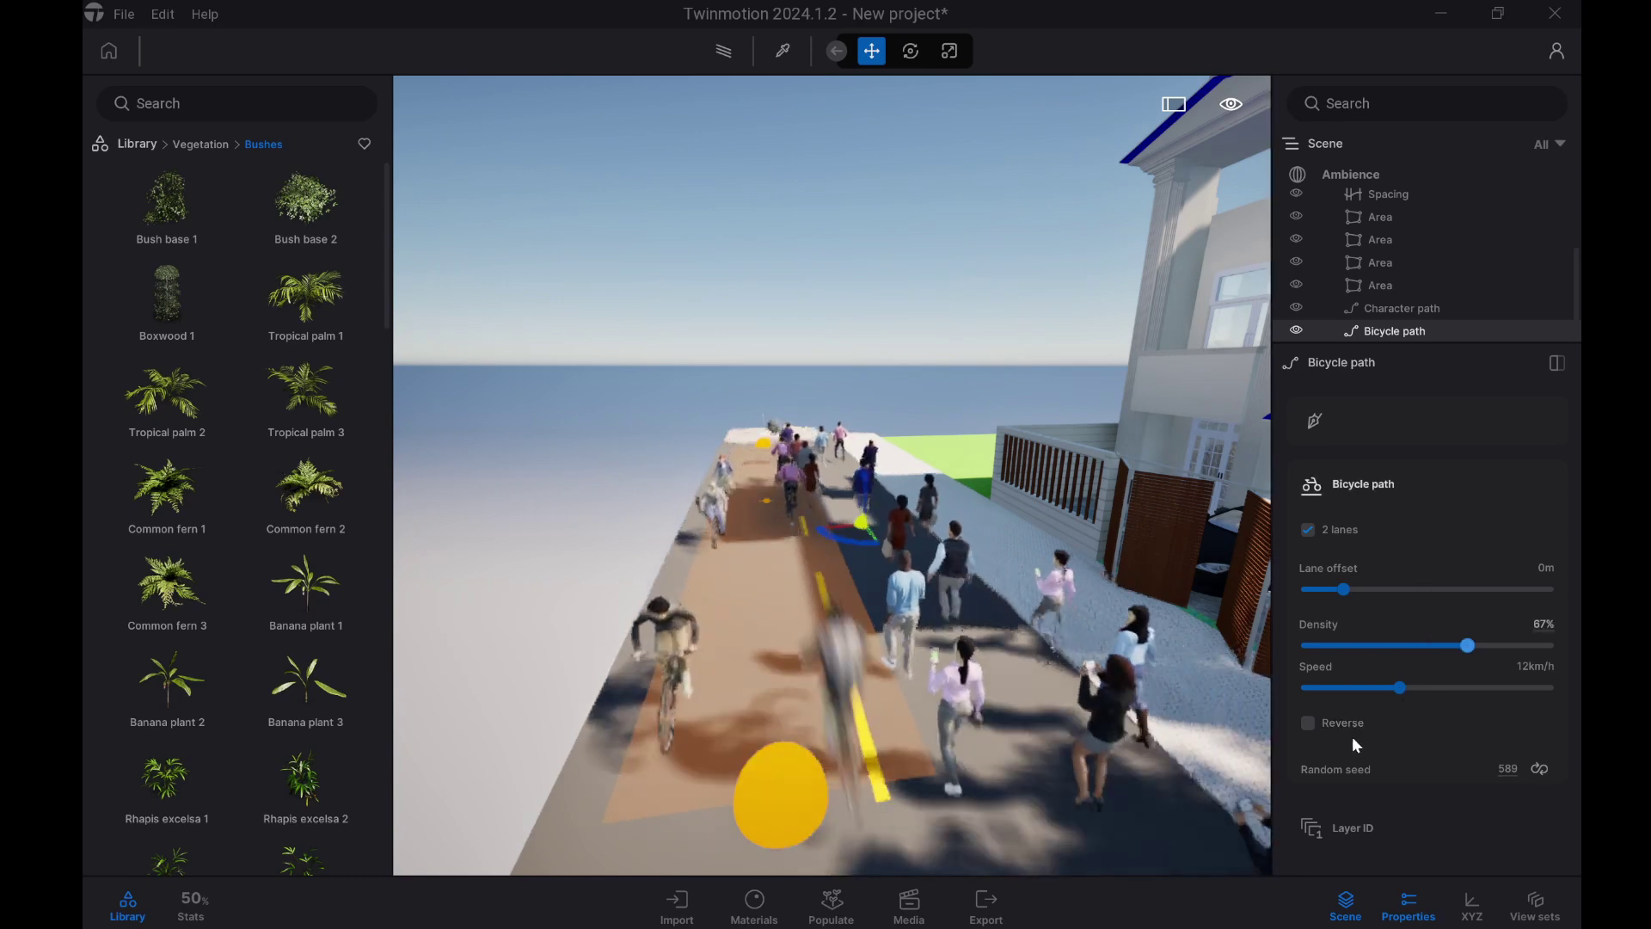
Step: Draw a straight vehicle path along the street over the bicycle path, from the far end of the road towards the viewer
{"action": "left_click", "coordinate": [848, 914]}
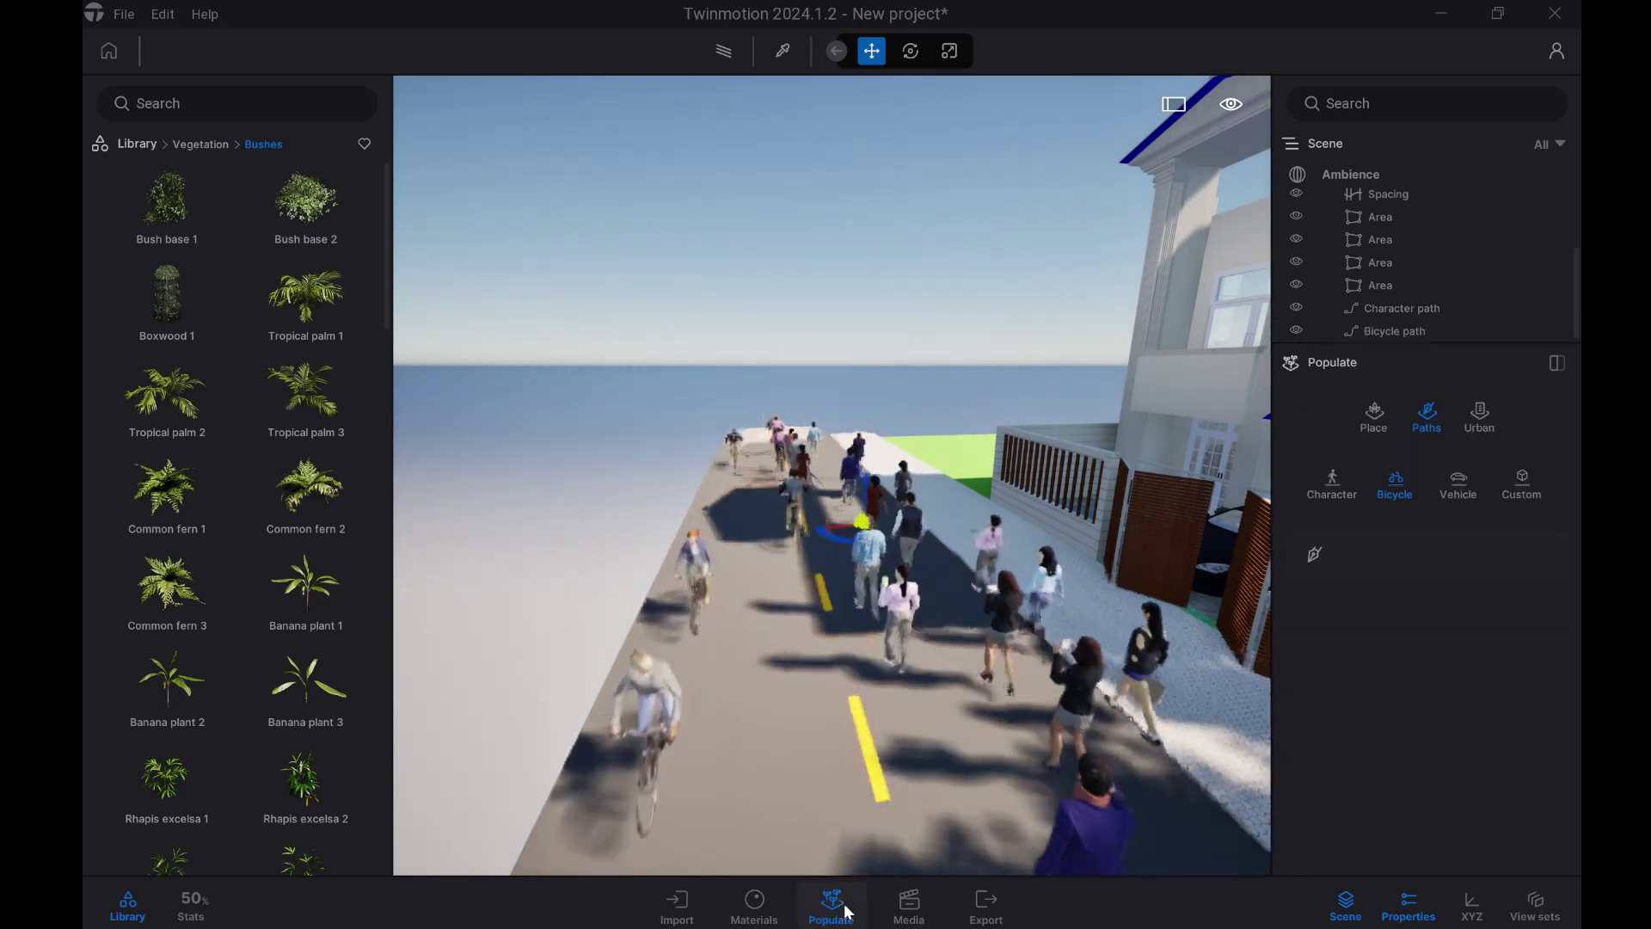
{"action": "left_click", "coordinate": [1478, 482]}
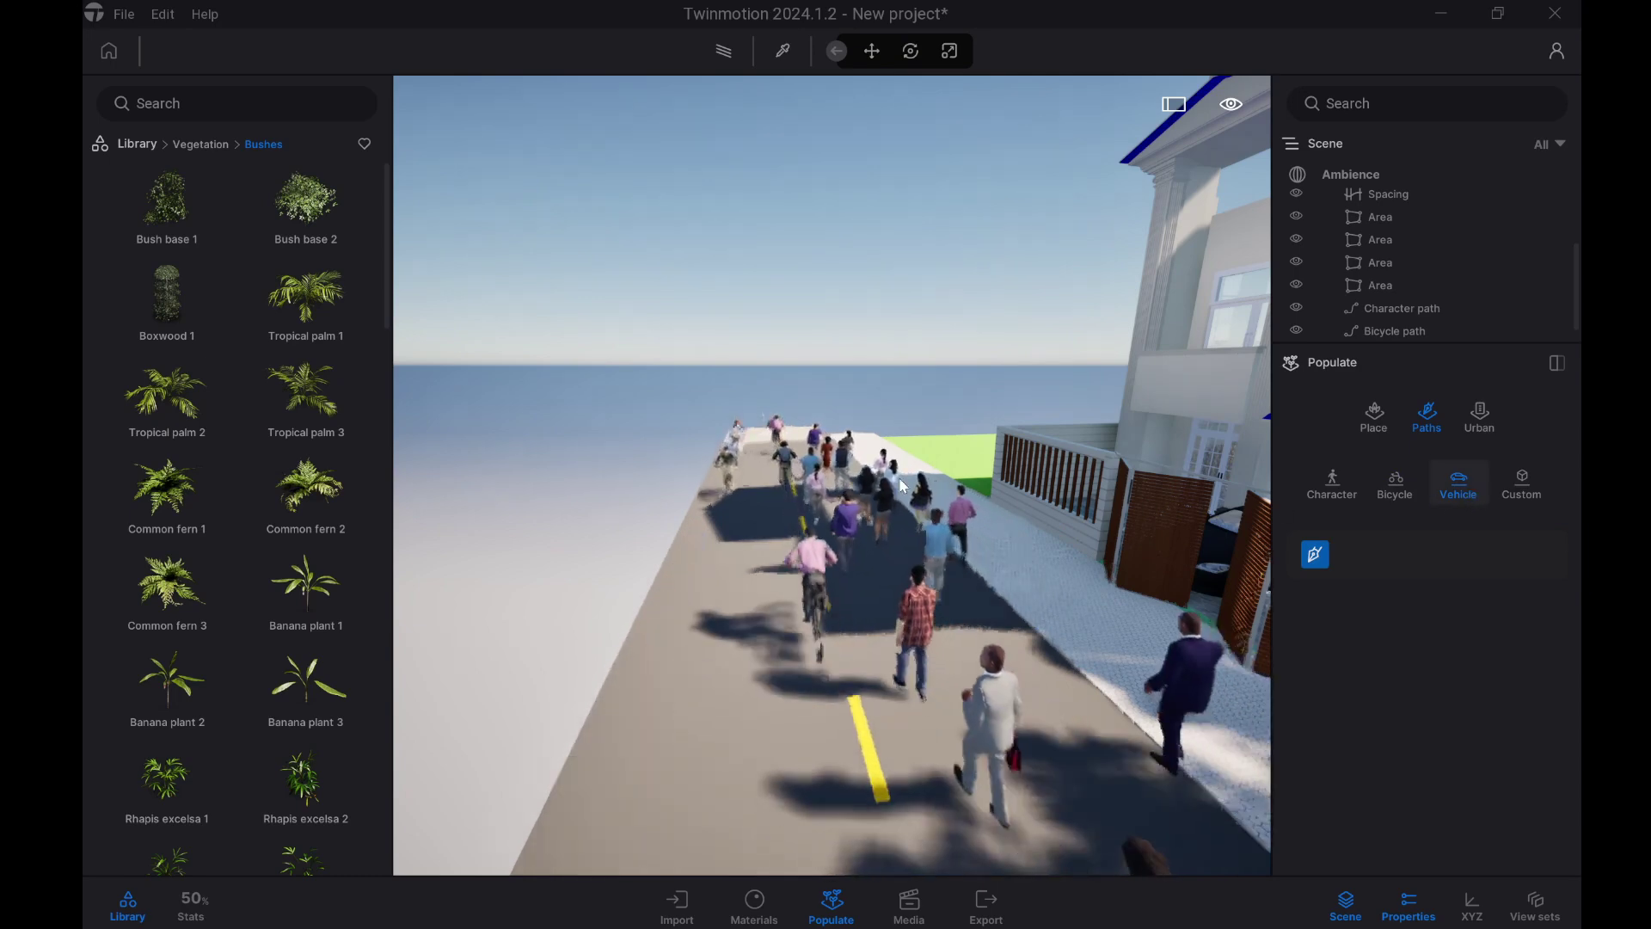
{"action": "left_click", "coordinate": [756, 463]}
{"action": "left_click", "coordinate": [793, 824]}
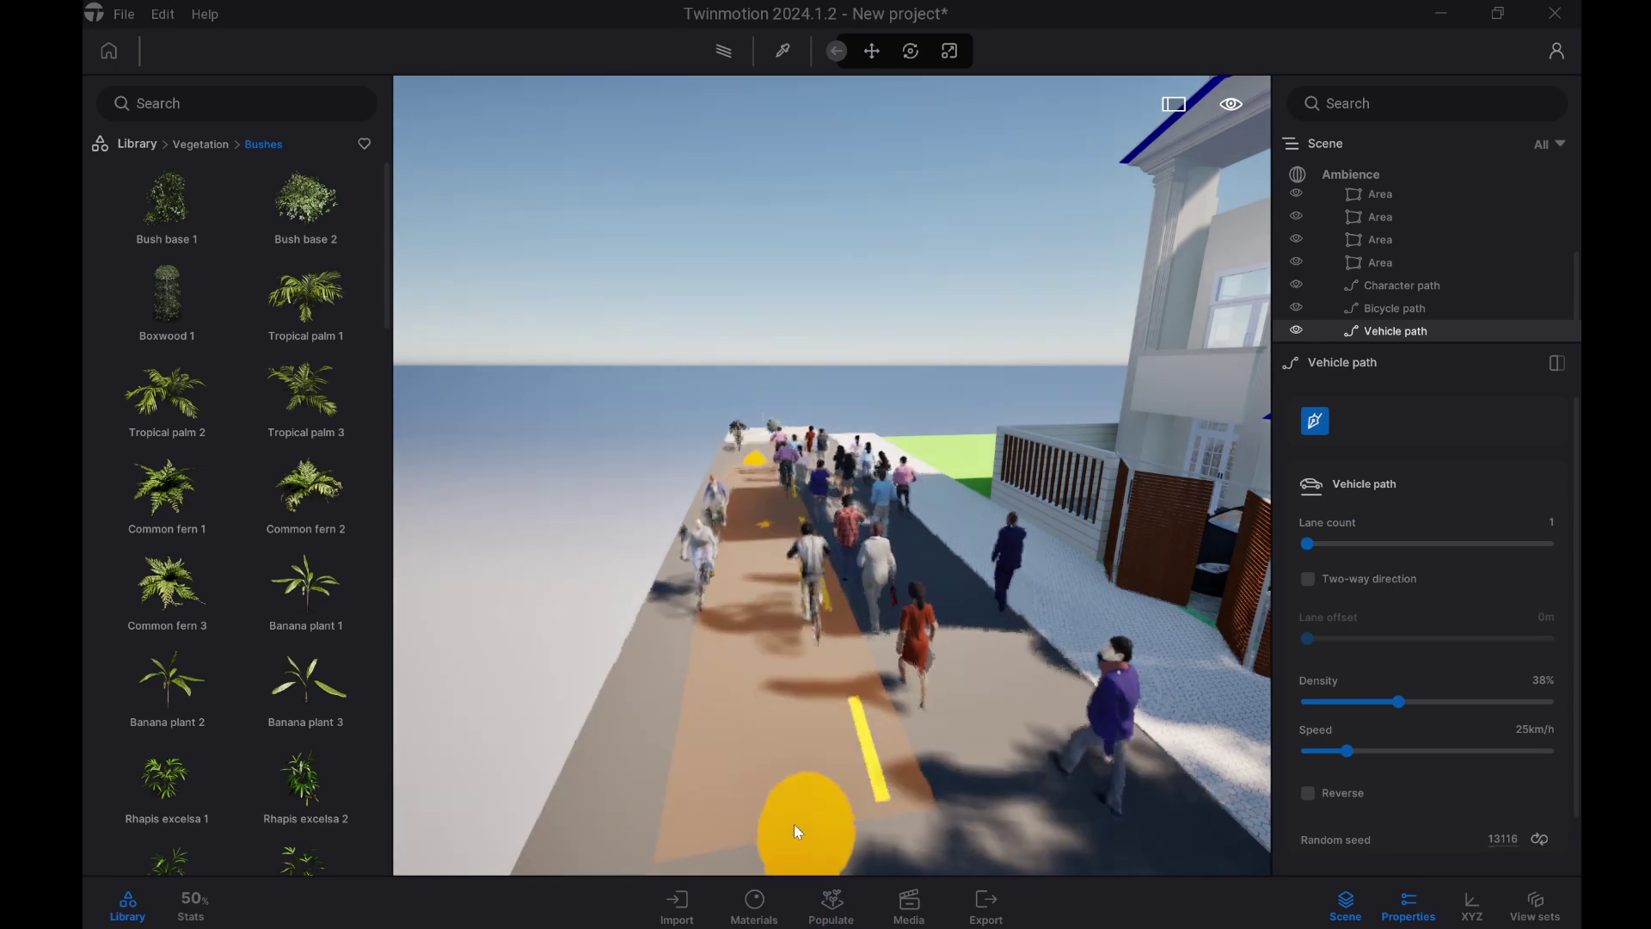
{"action": "left_click", "coordinate": [793, 823]}
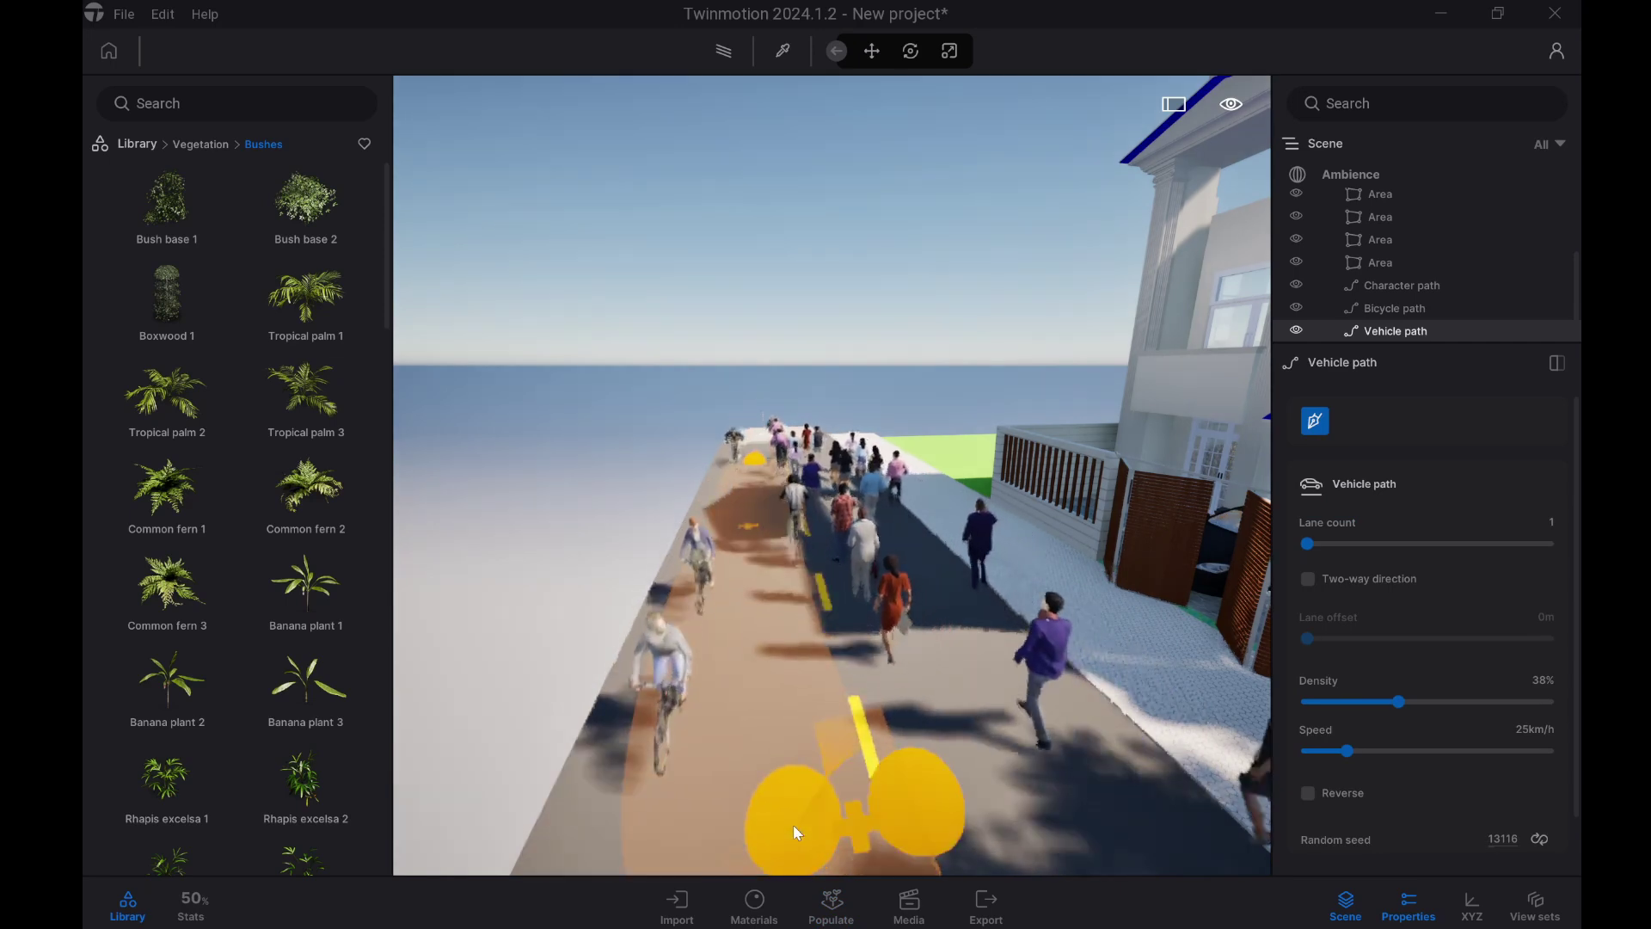
{"action": "right_click", "coordinate": [886, 807]}
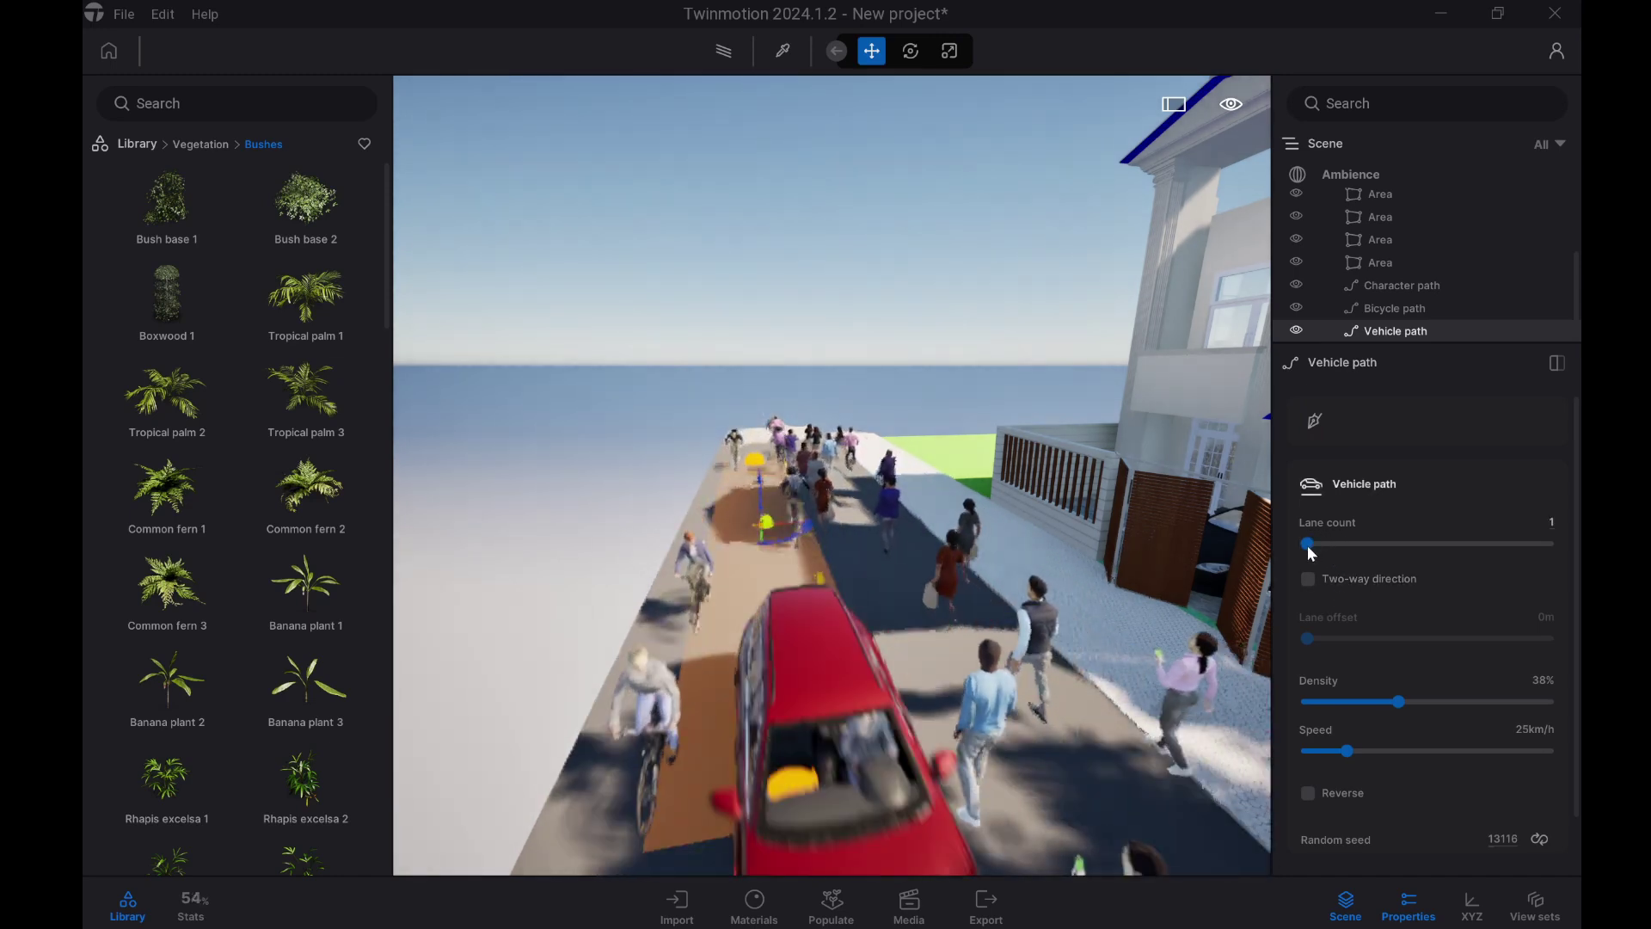
Step: Try lane counts of 2, 3 and 5 on the vehicle path, then with 2 lanes try left-hand traffic and restore right-hand
{"action": "left_click", "coordinate": [1347, 550]}
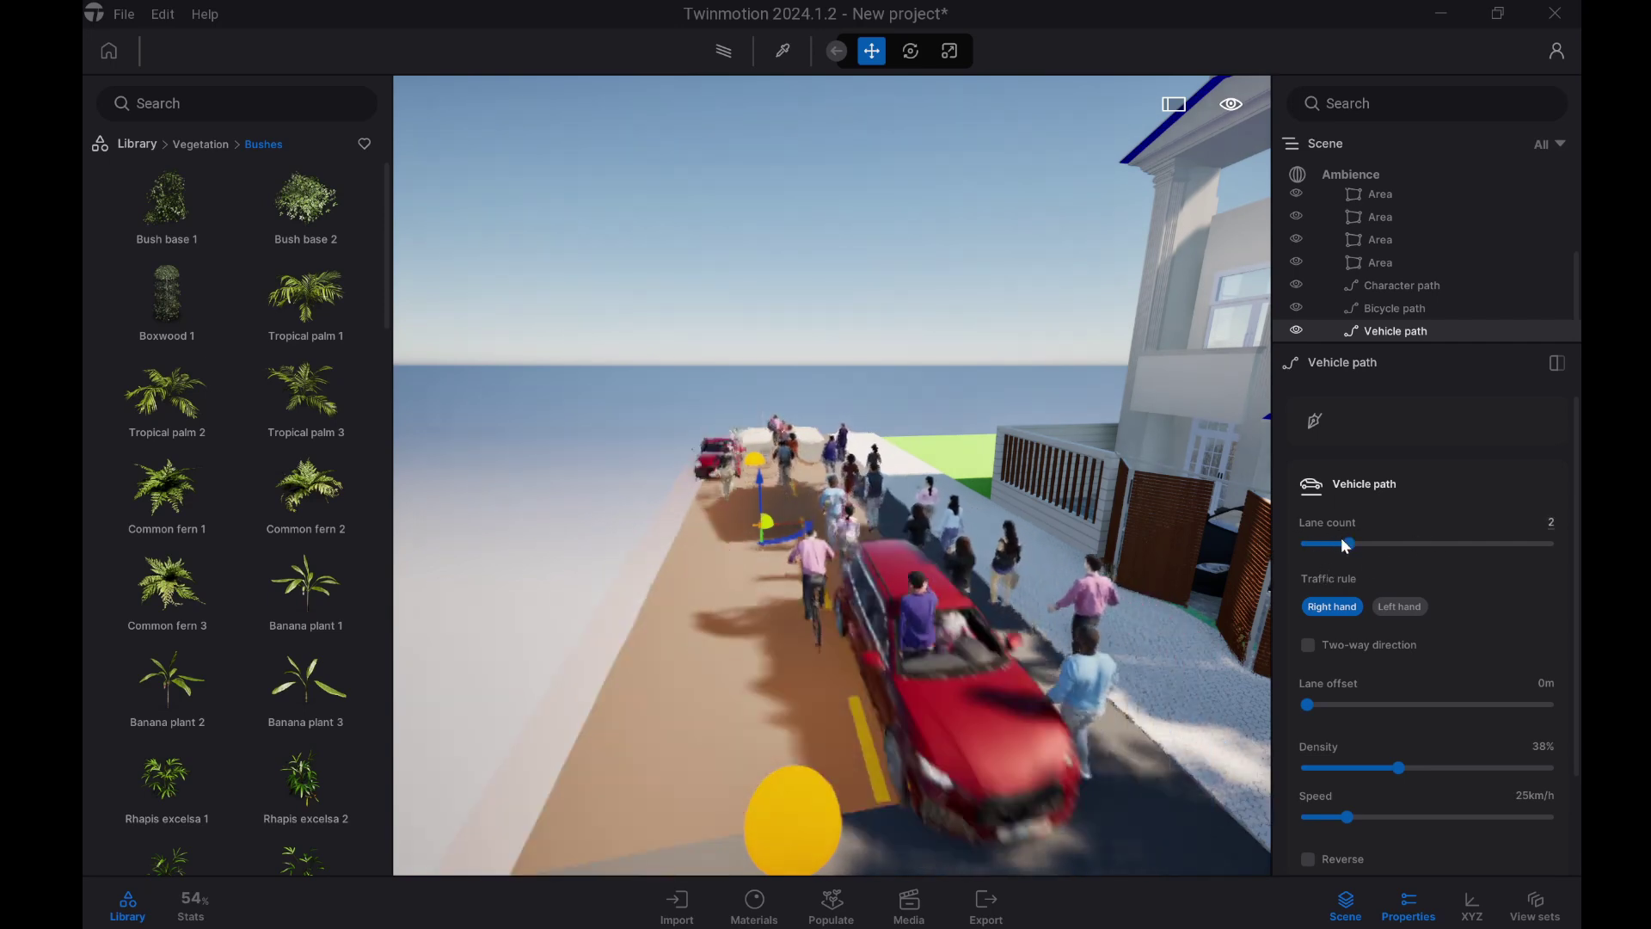
{"action": "left_click", "coordinate": [1431, 542]}
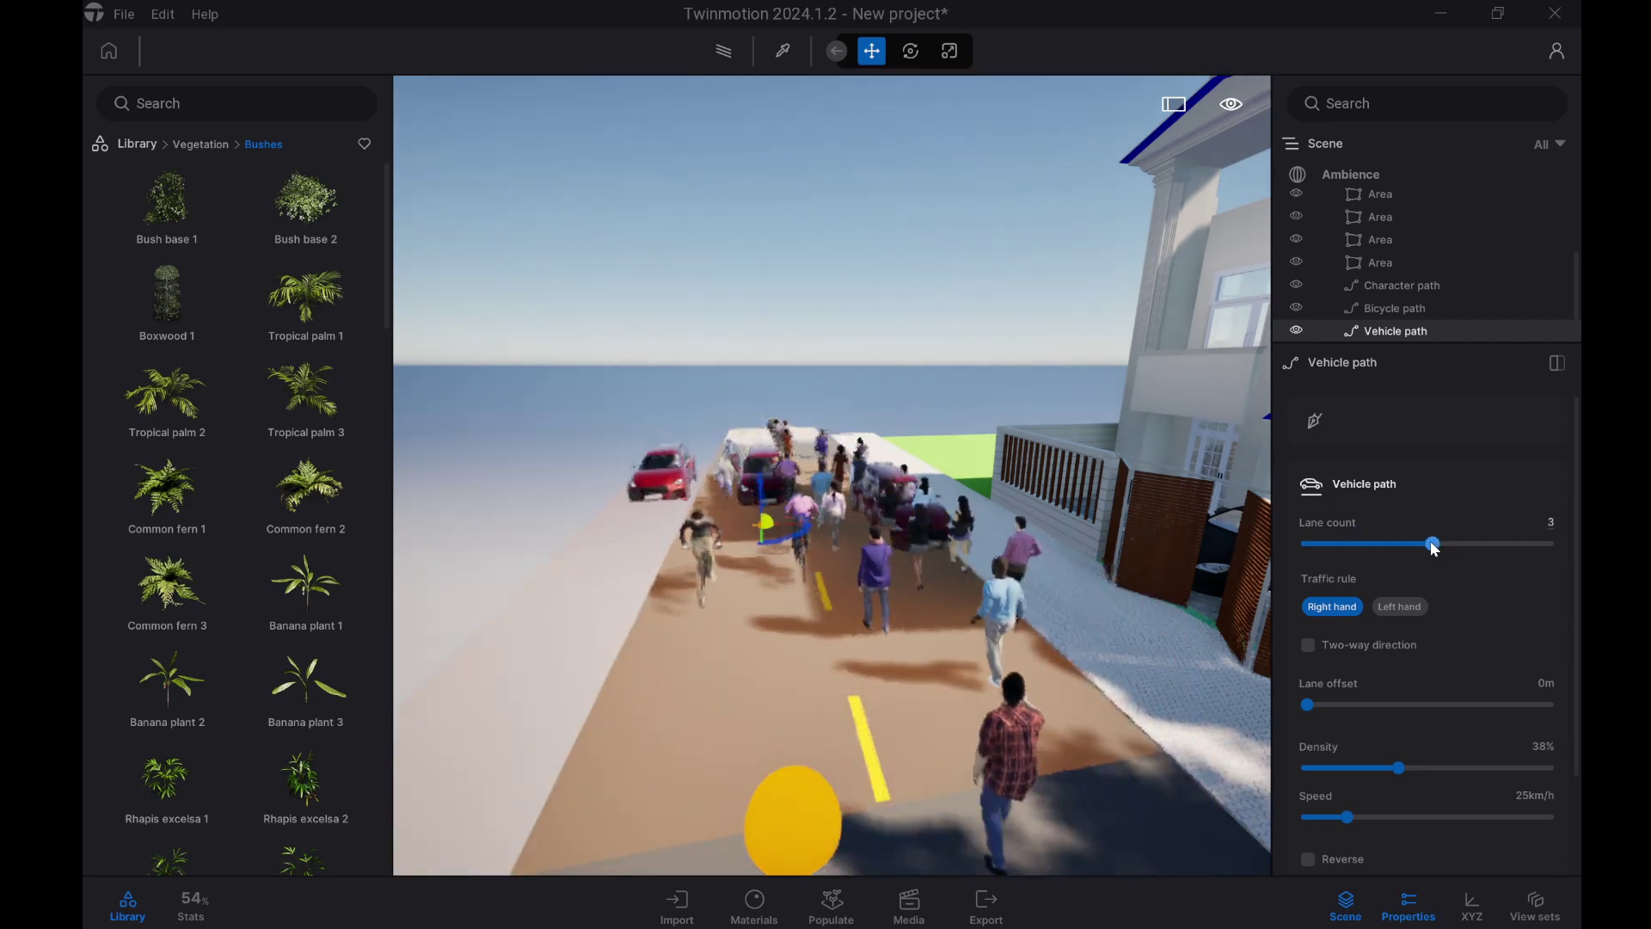
{"action": "left_click", "coordinate": [1548, 544]}
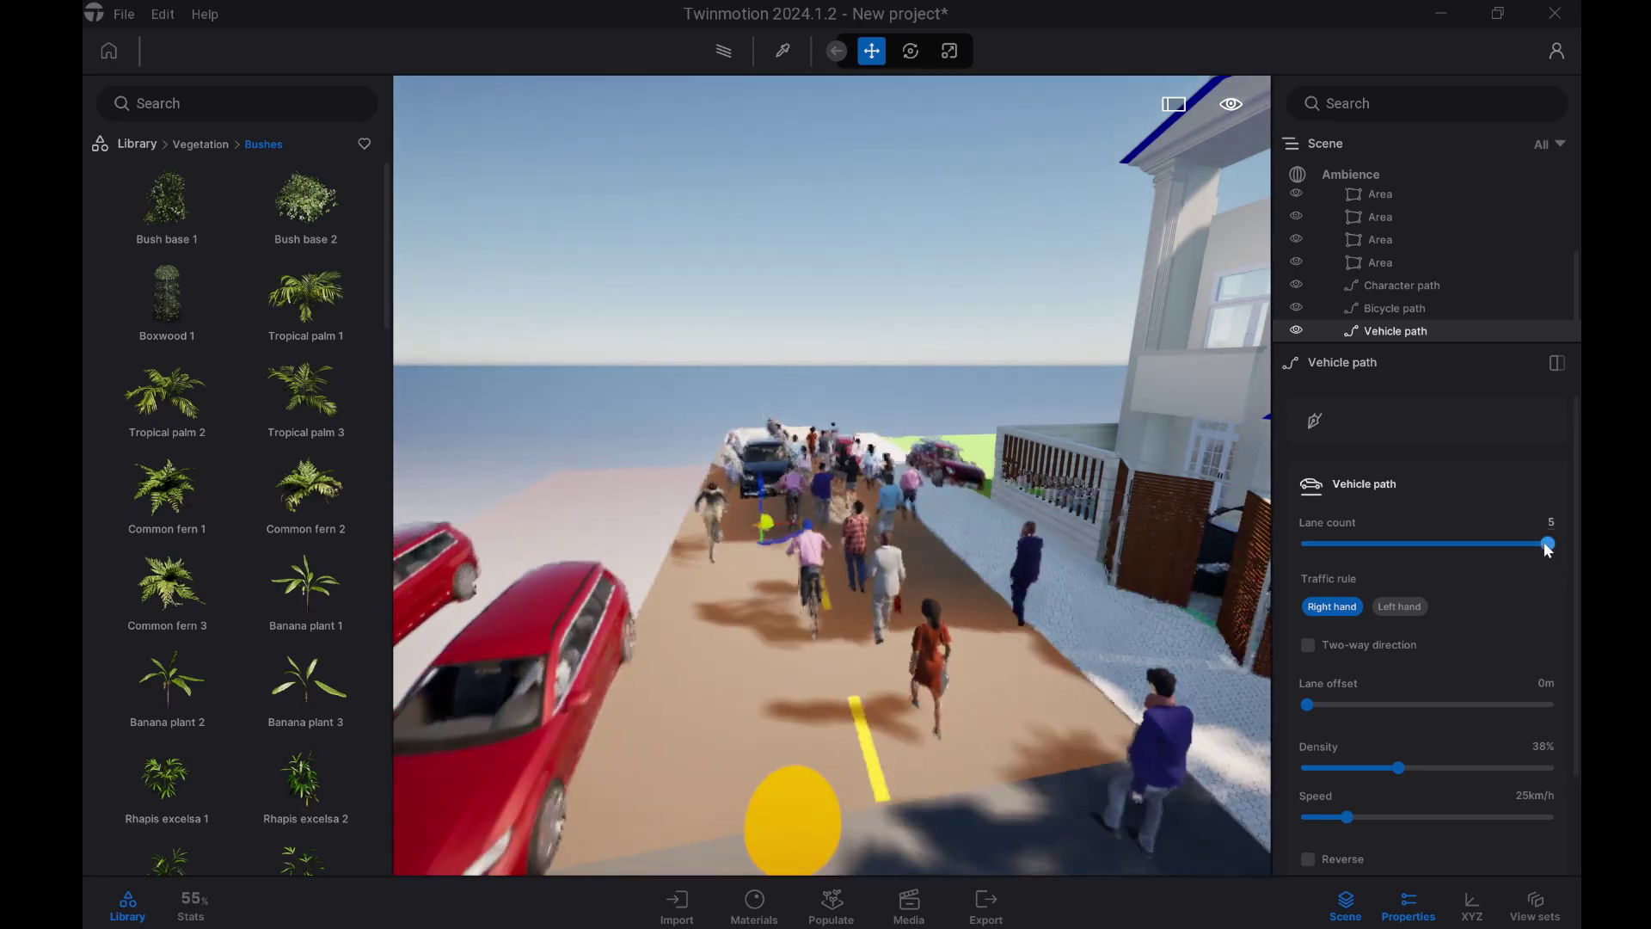
{"action": "left_click", "coordinate": [1413, 544]}
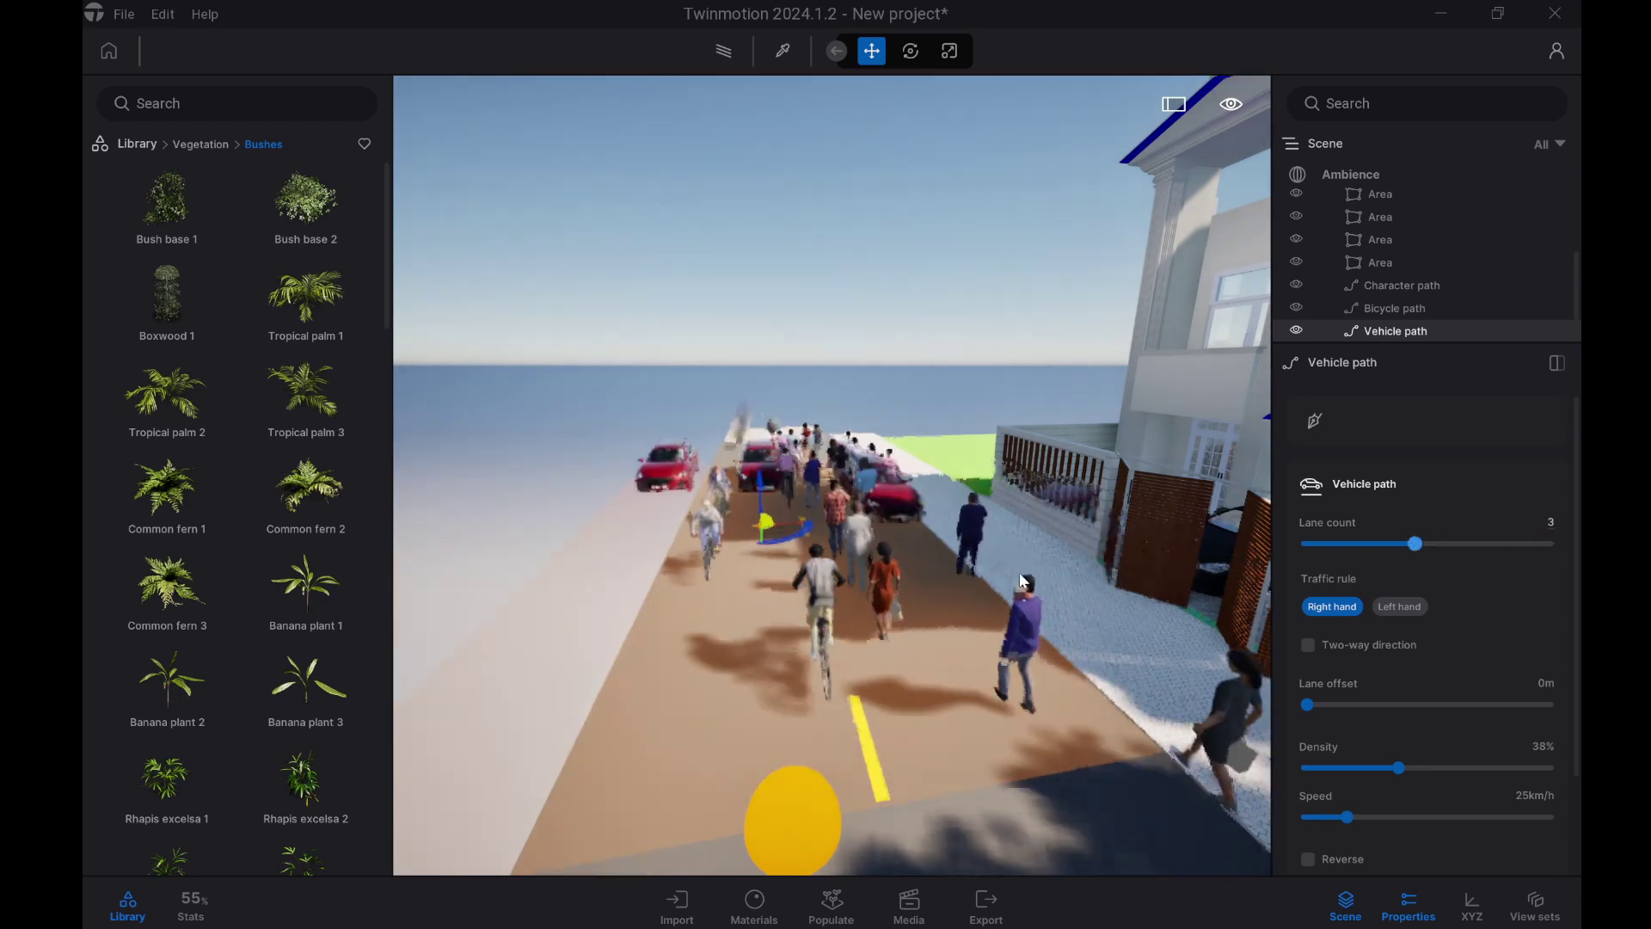
{"action": "left_click", "coordinate": [1354, 545]}
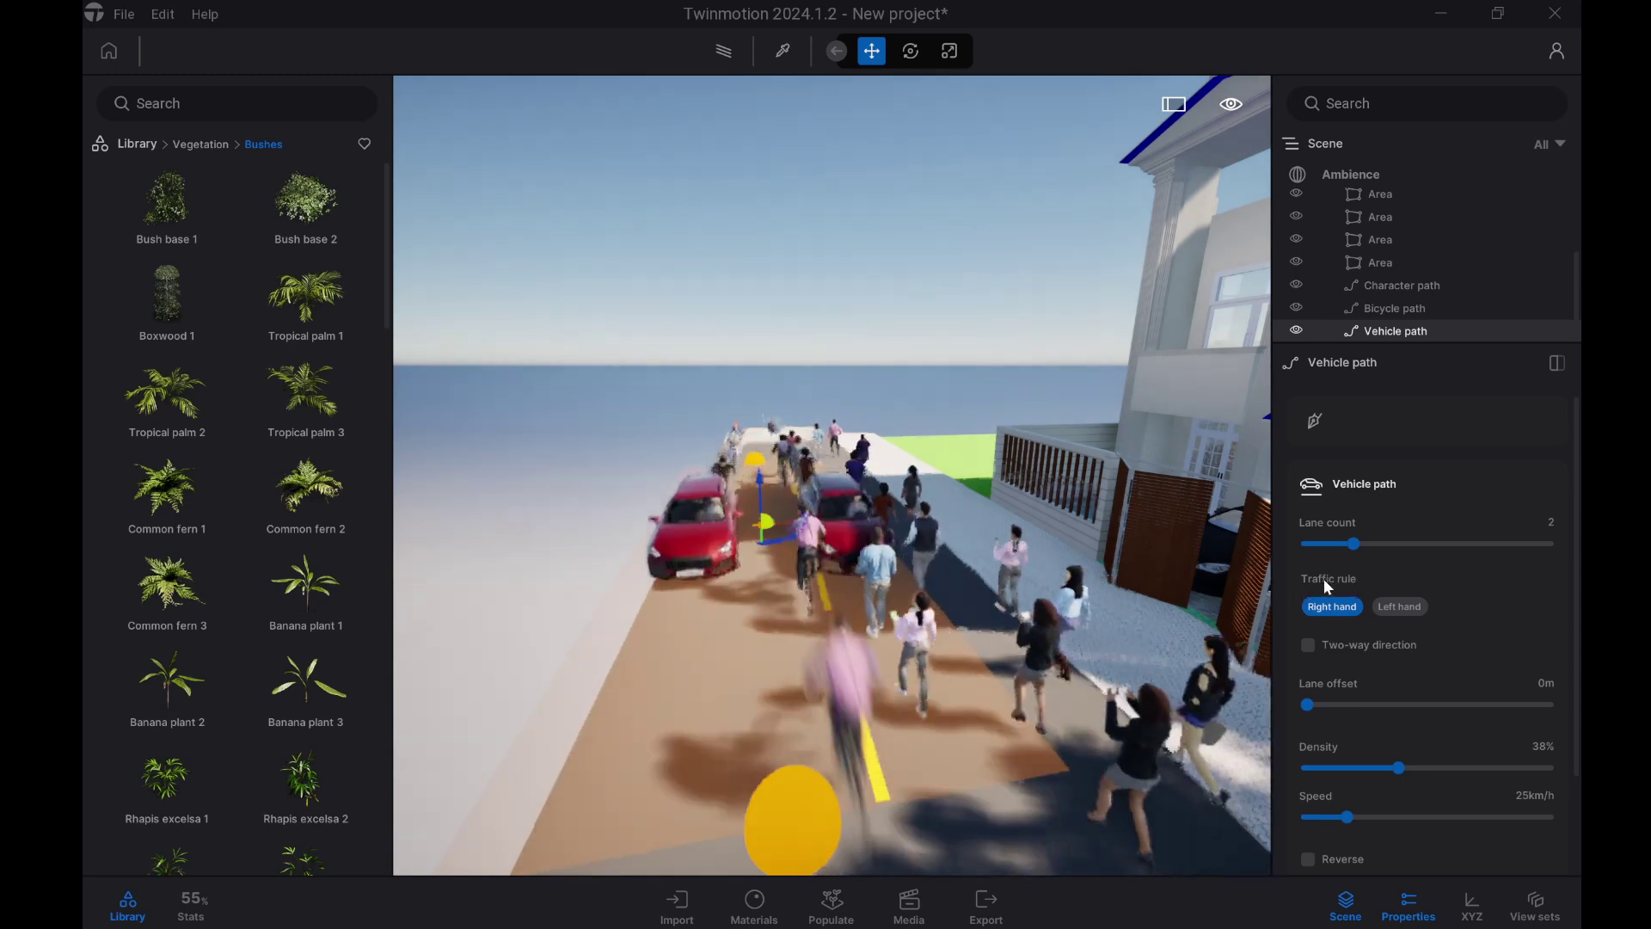
{"action": "left_click", "coordinate": [1401, 608]}
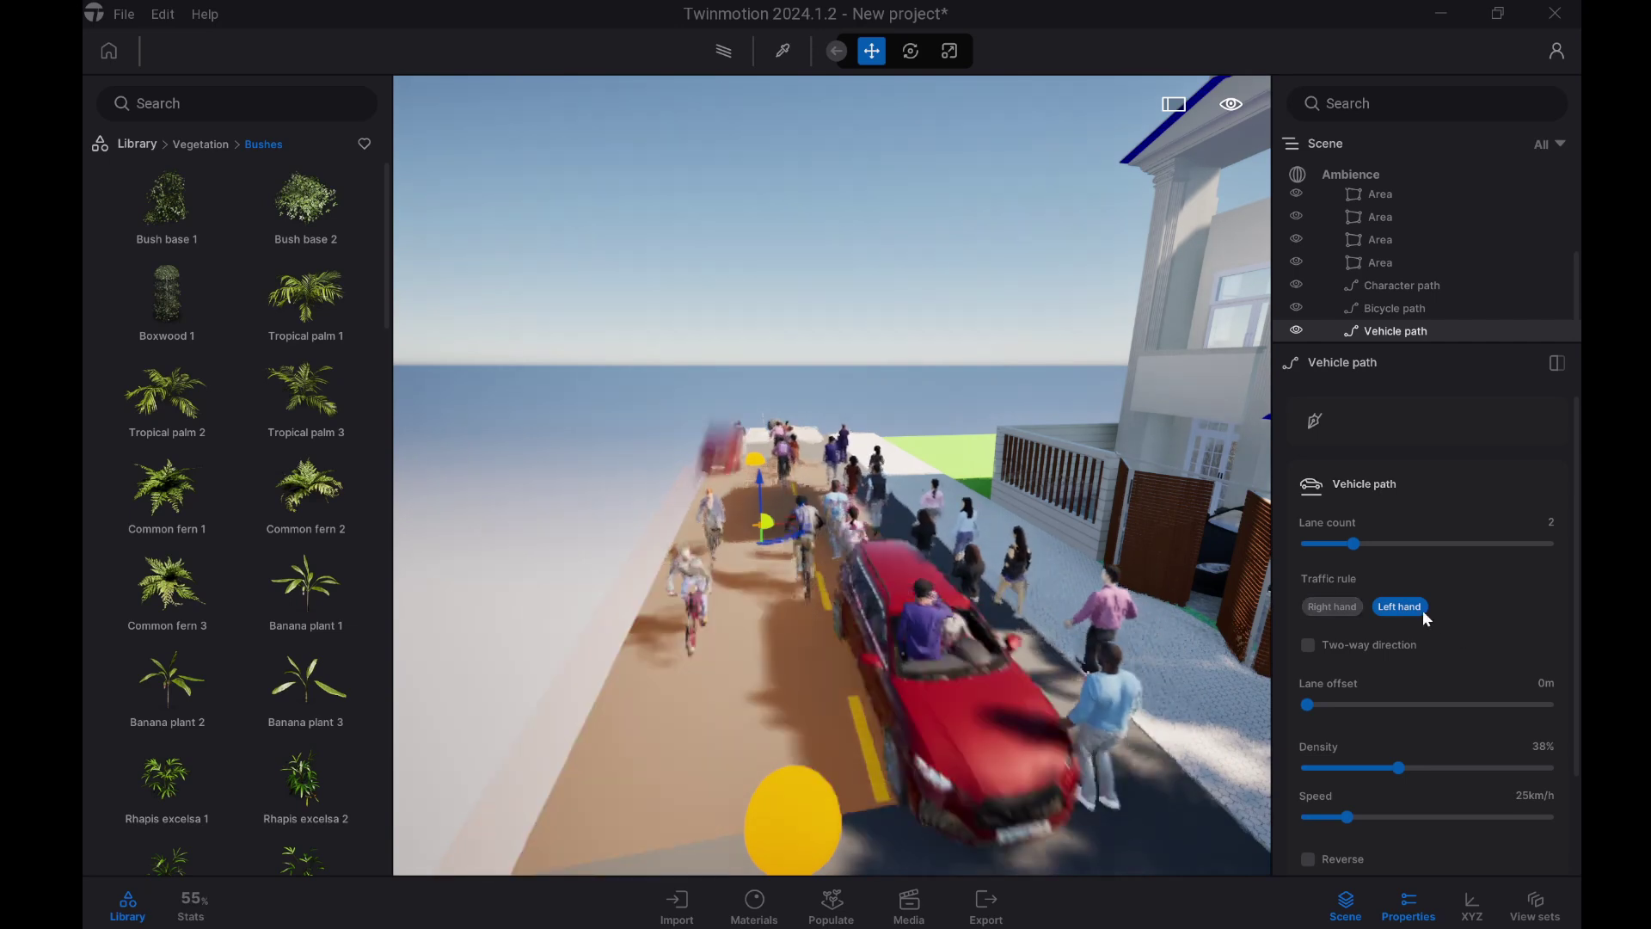
{"action": "left_click", "coordinate": [1335, 608]}
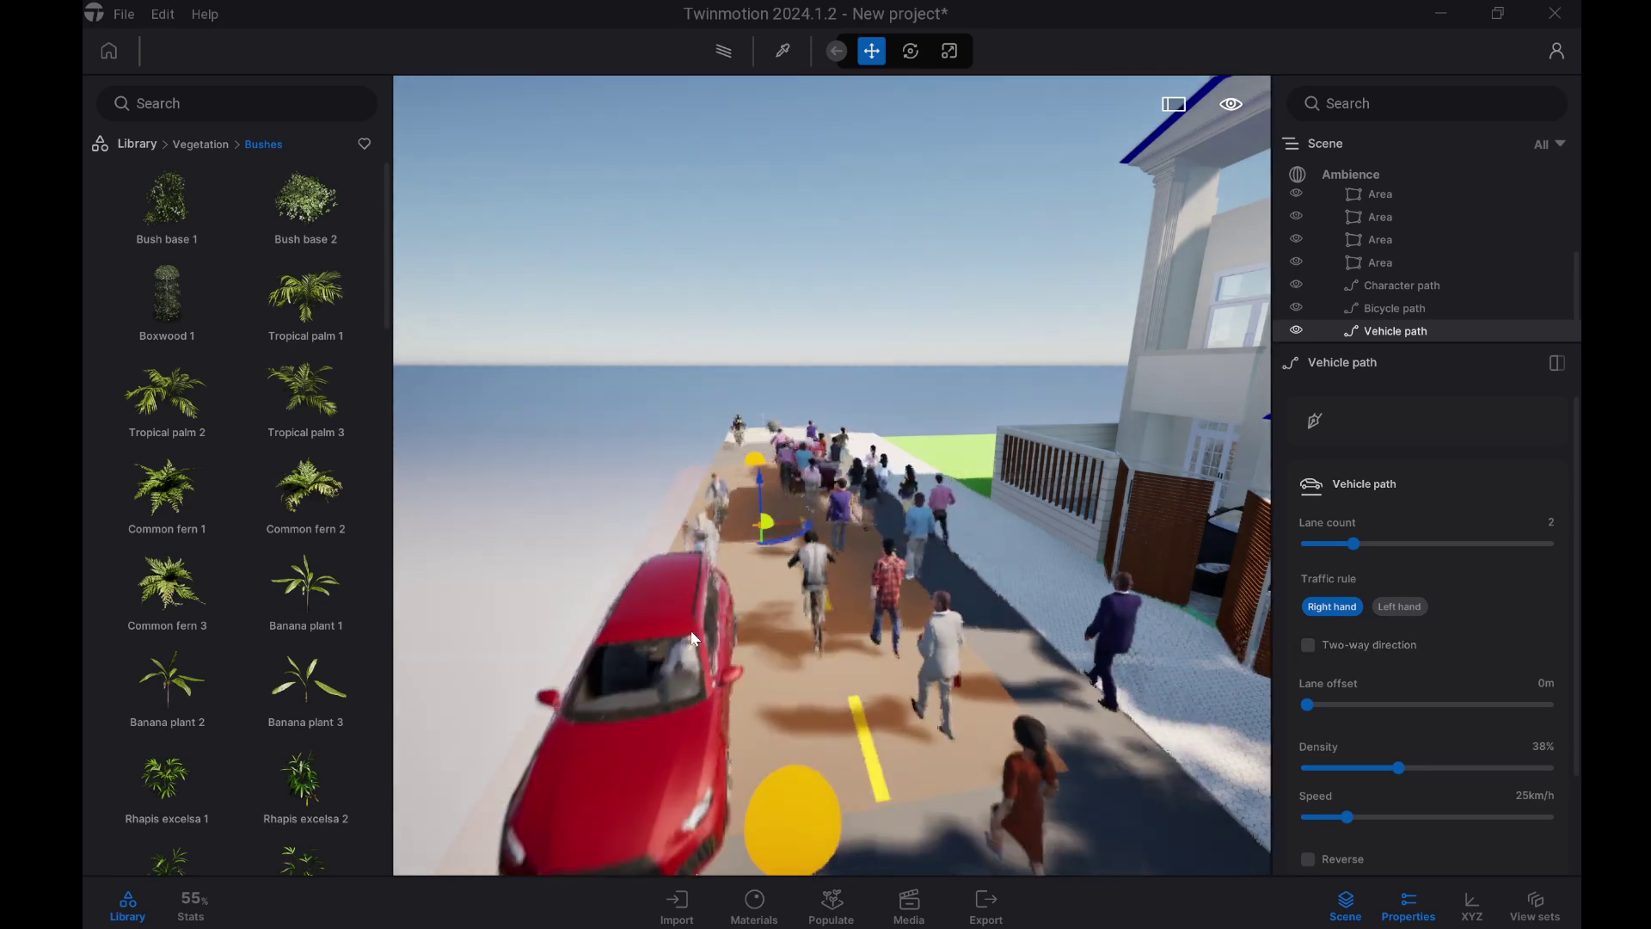
Step: Enable two-way direction on the vehicle path and set its lane count to 1
{"action": "left_click", "coordinate": [1308, 645]}
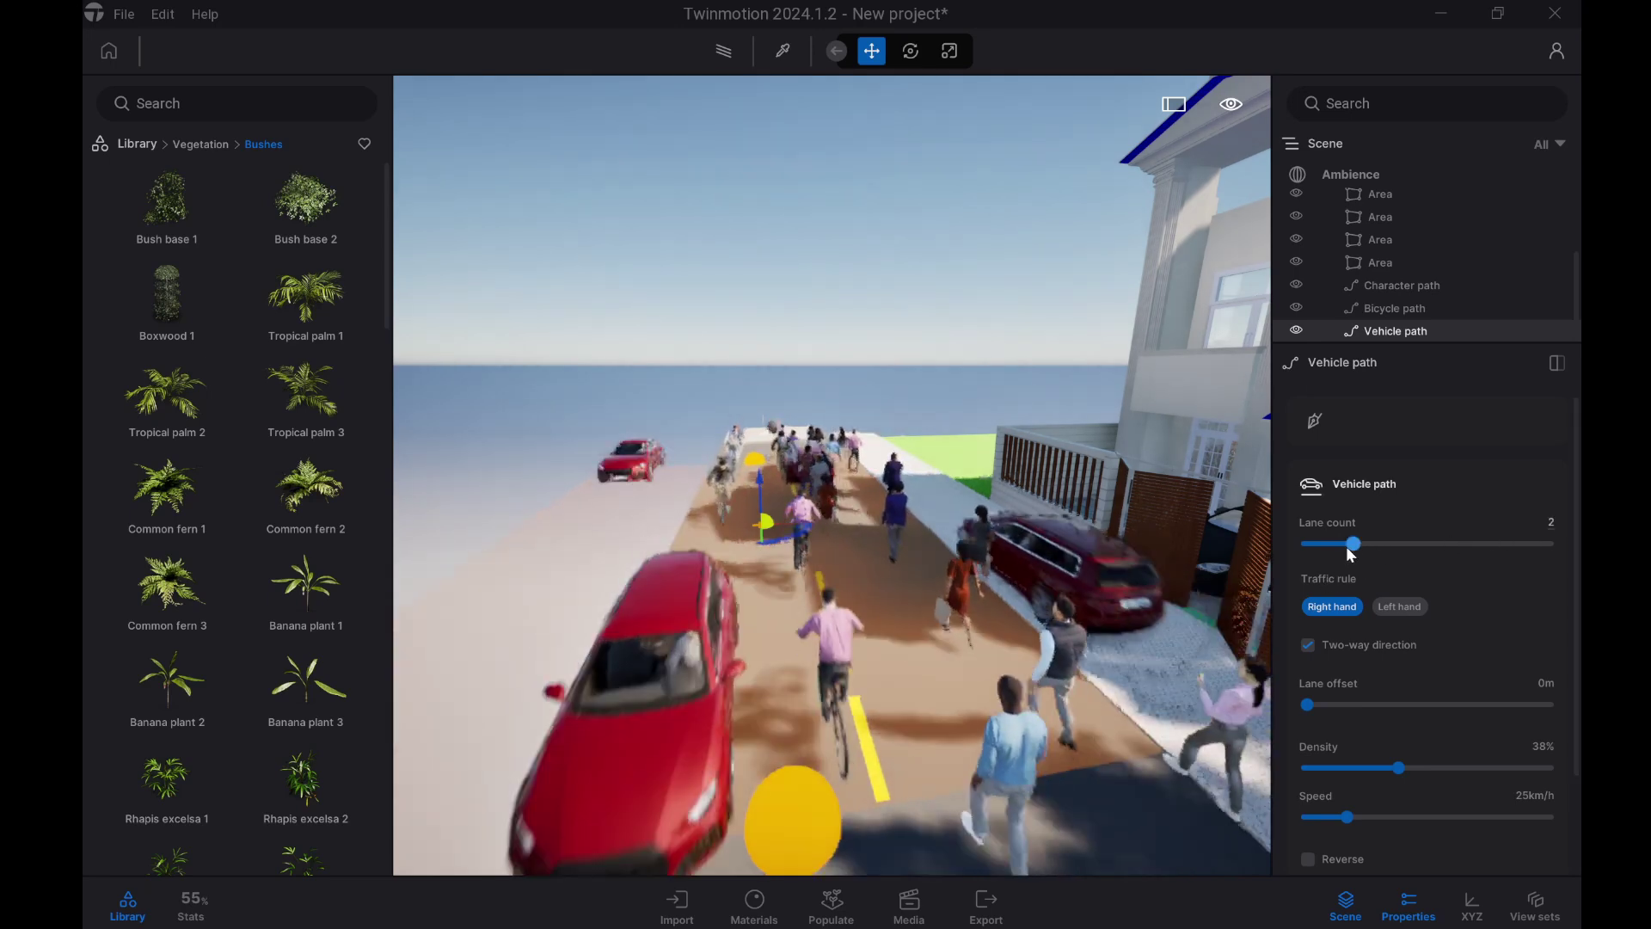
{"action": "left_click", "coordinate": [1325, 542]}
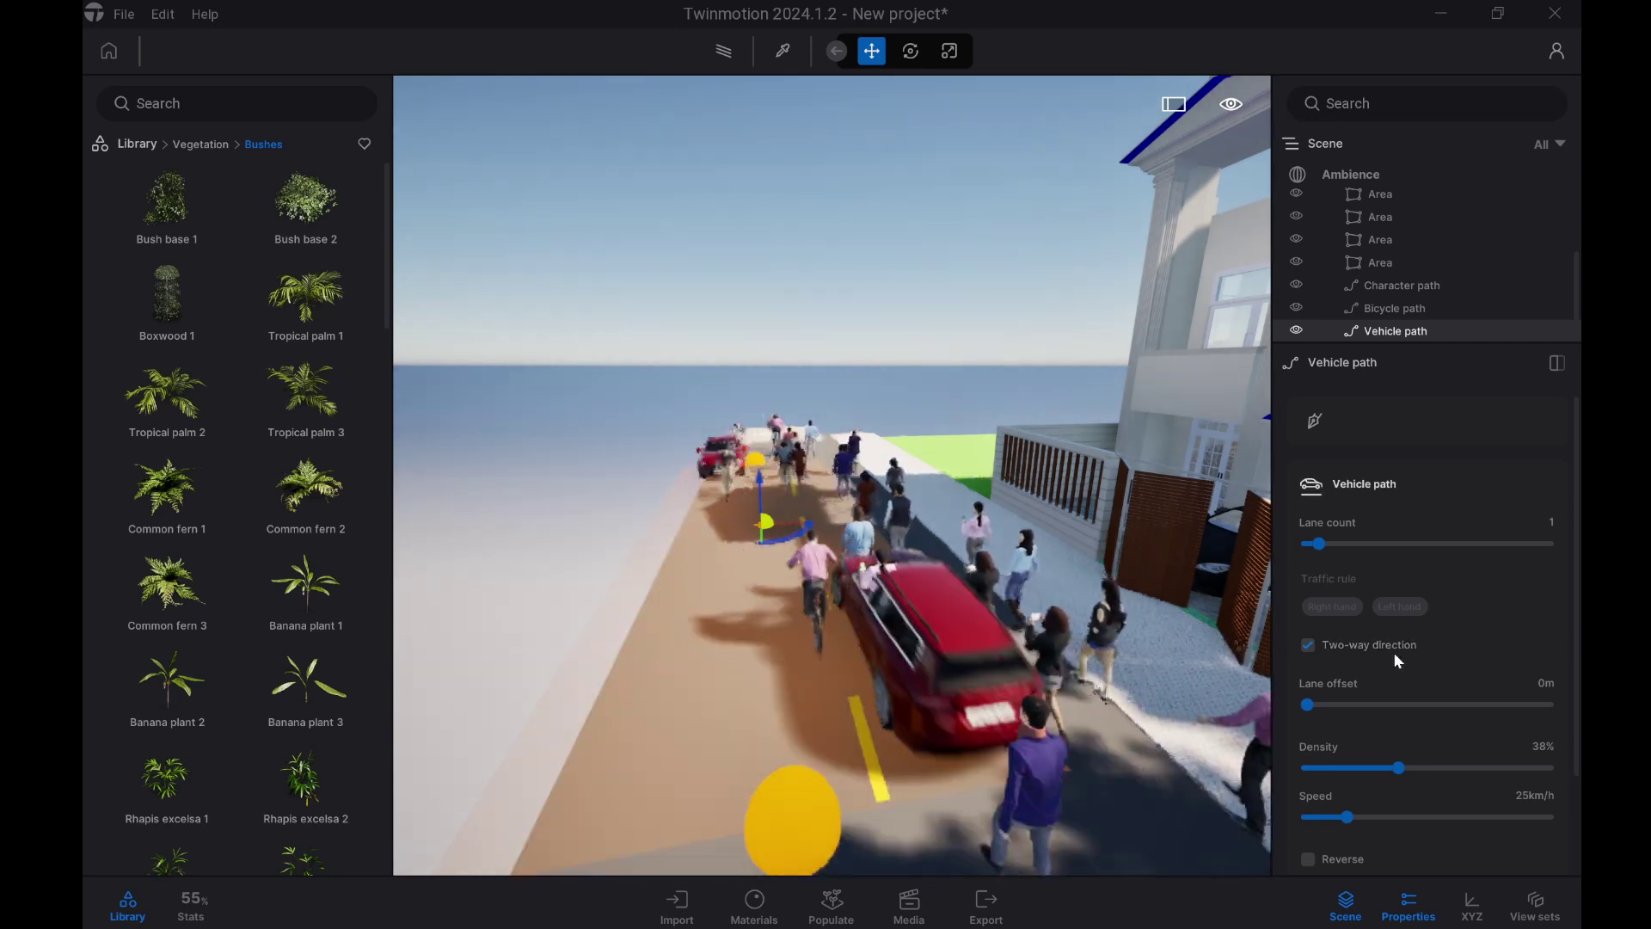
Step: Set the vehicle path's density to 78% and its lane offset to 1 m
{"action": "scroll", "coordinate": [1397, 665], "scroll_direction": "down", "scroll_amount": 1}
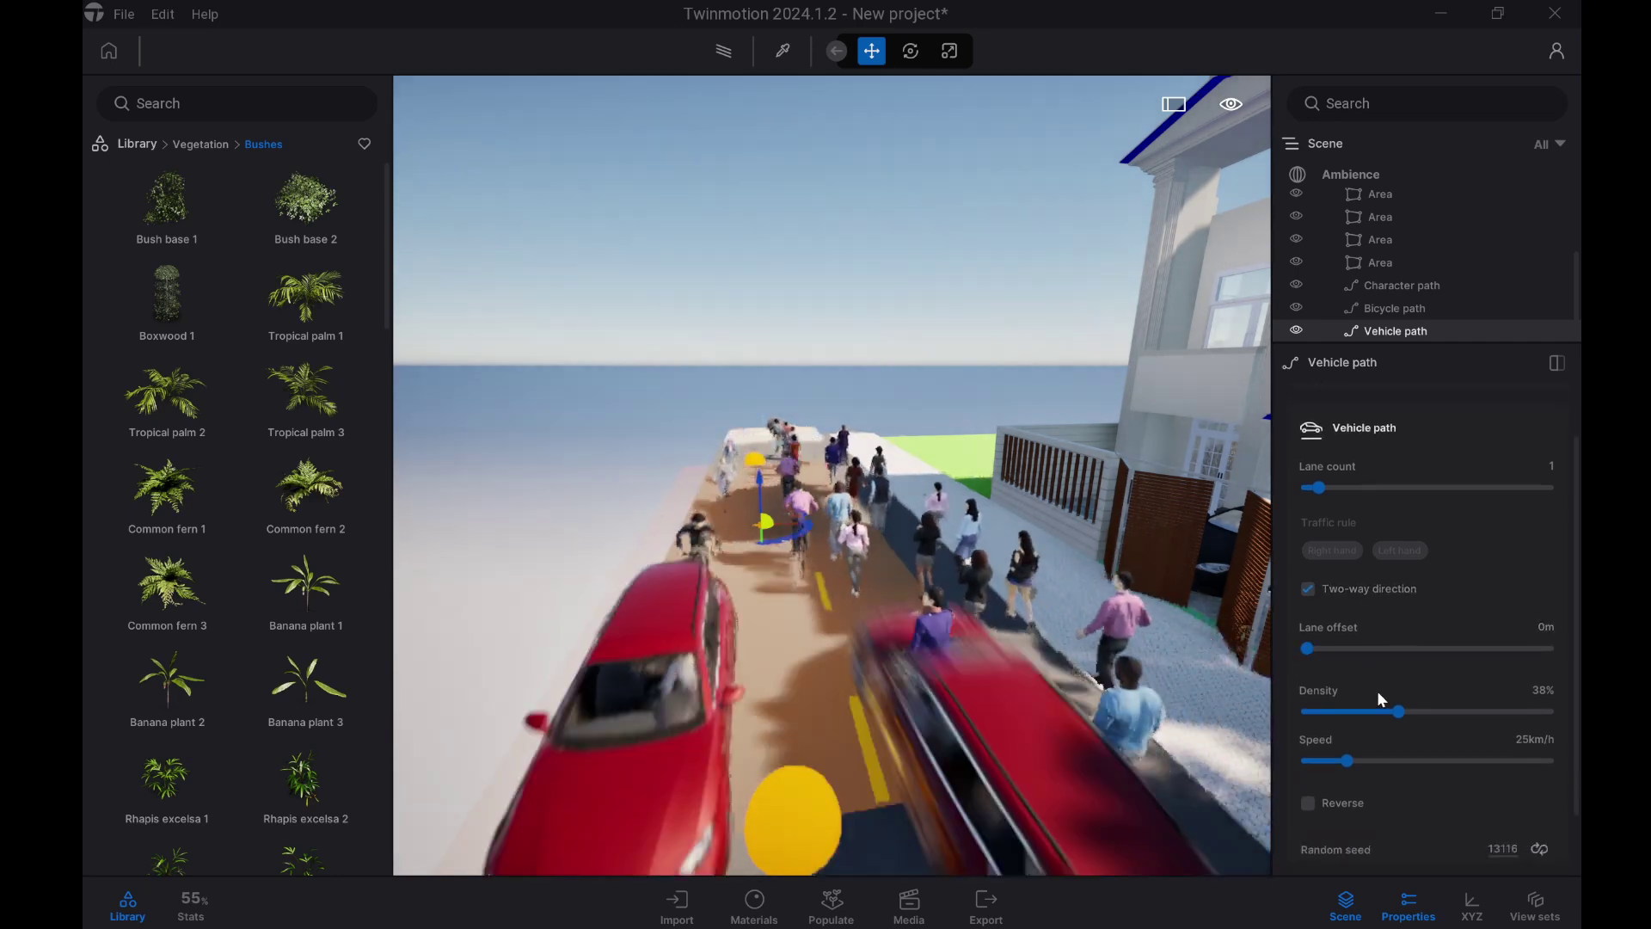
{"action": "left_click_drag", "start_coordinate": [1400, 711], "coordinate": [1494, 711]}
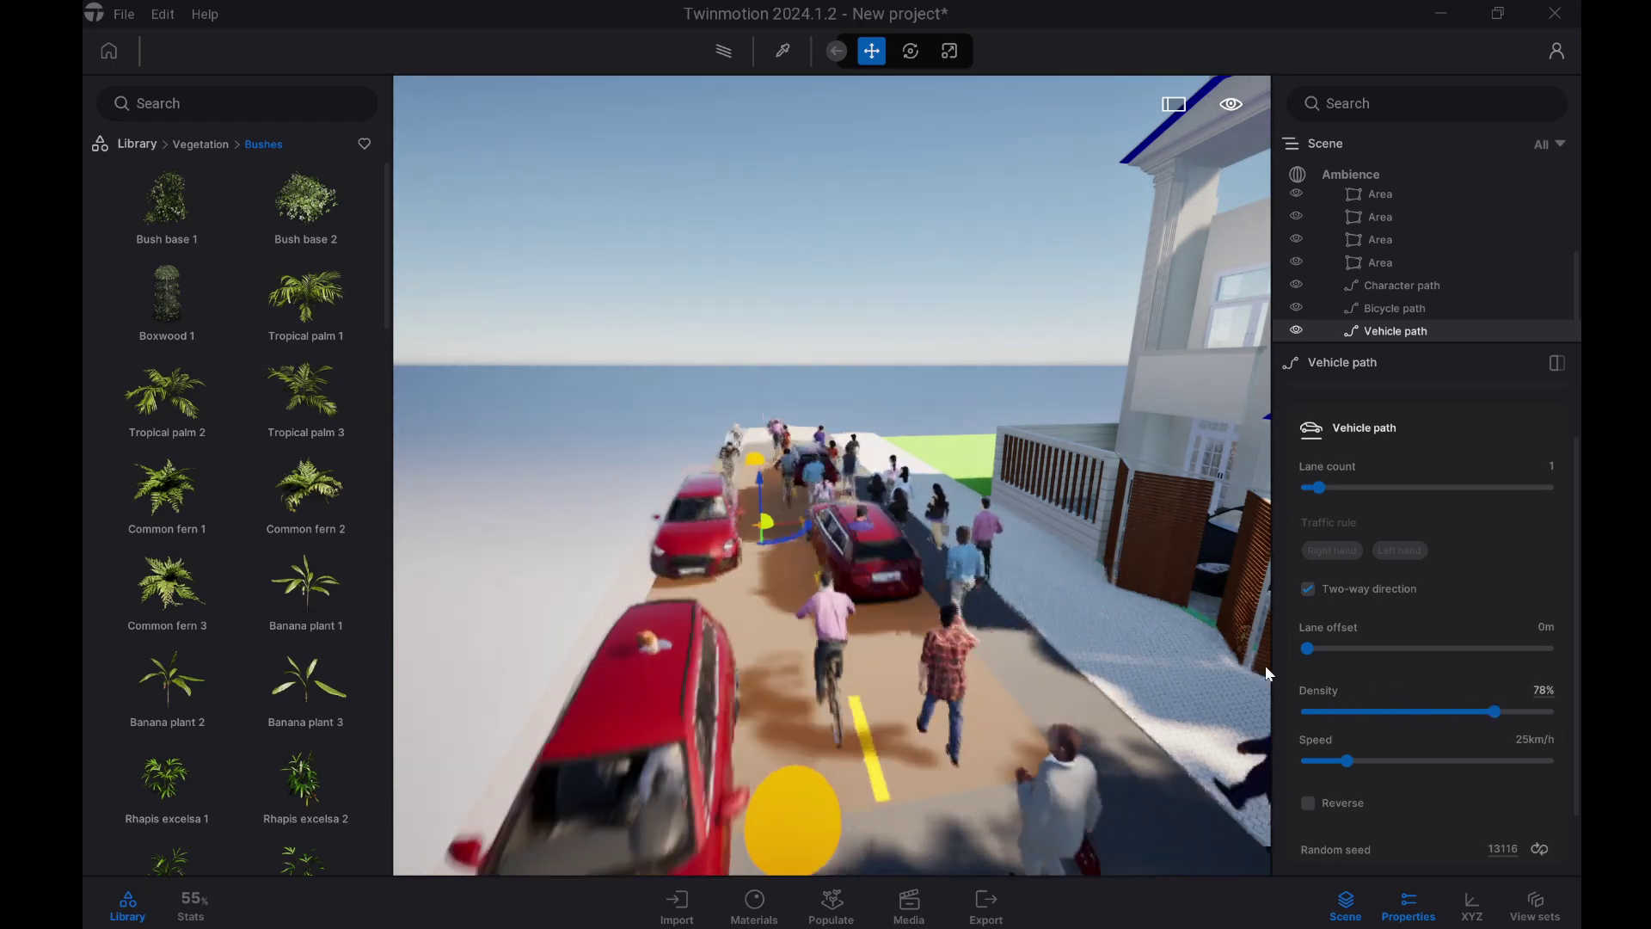
{"action": "left_click", "coordinate": [1319, 649]}
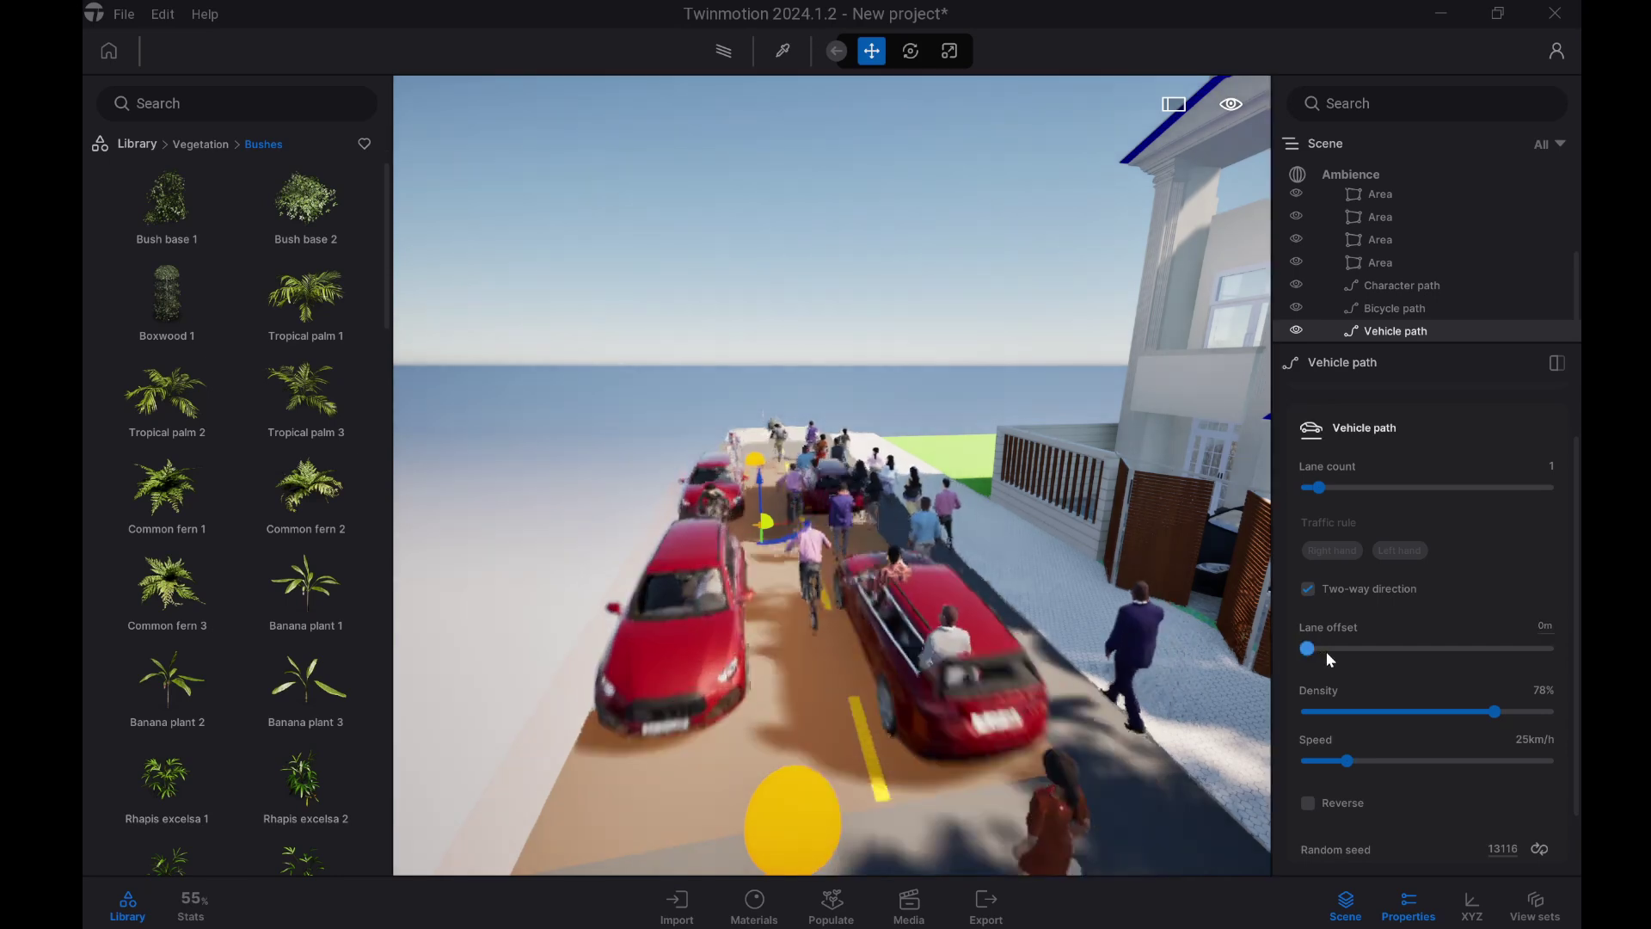
{"action": "left_click", "coordinate": [1362, 650]}
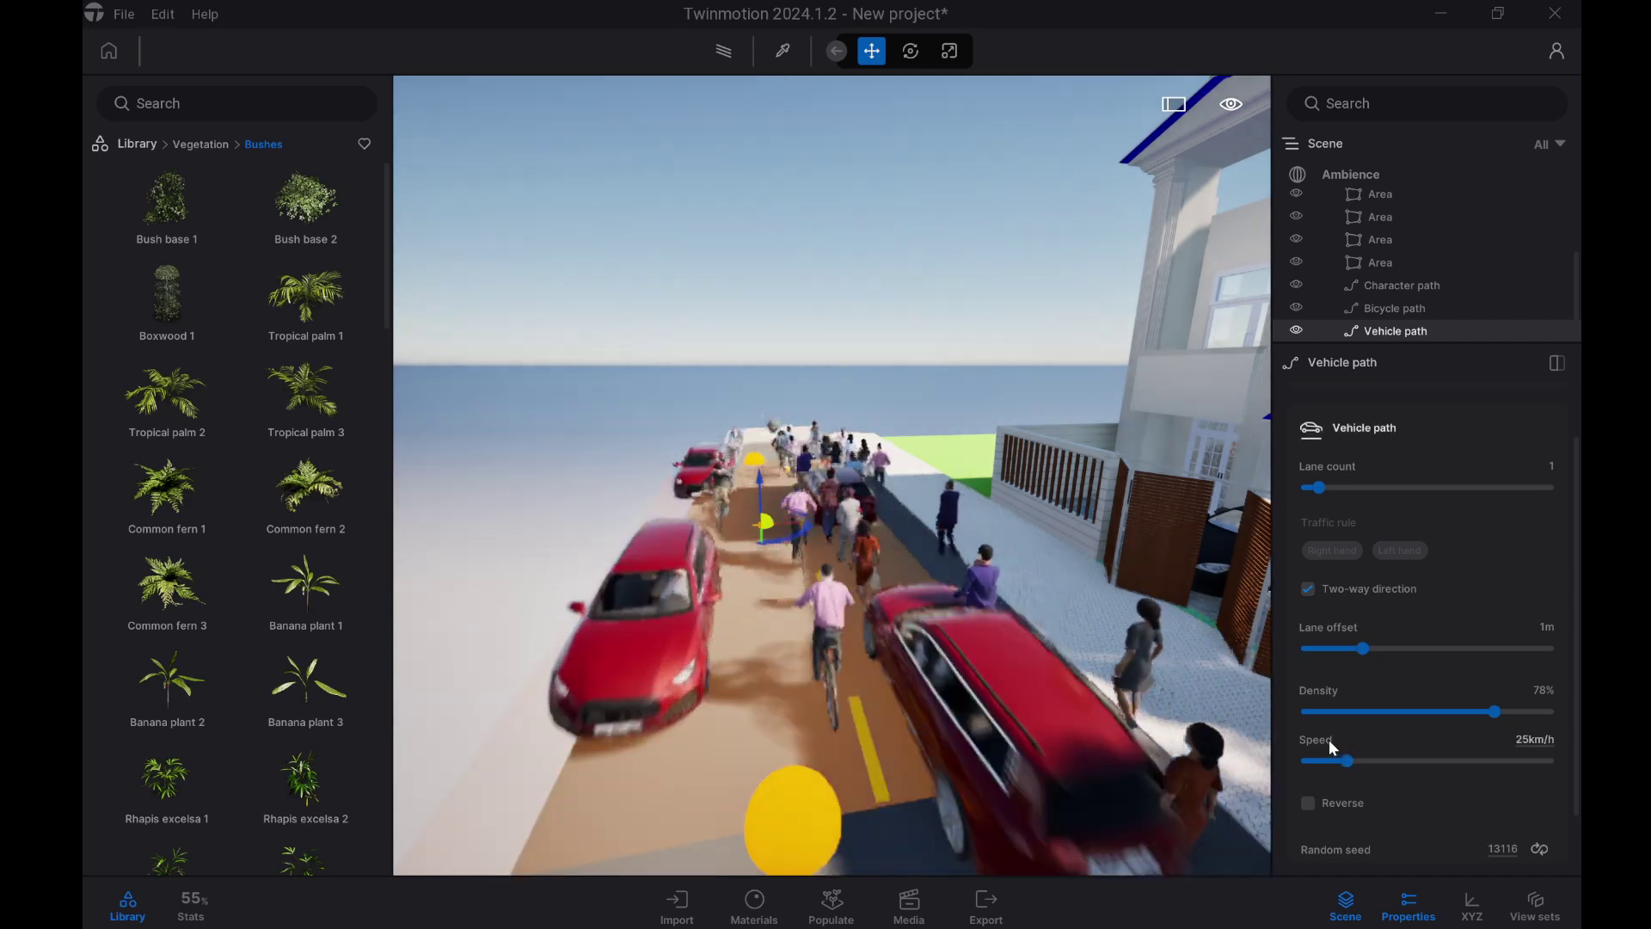
{"action": "scroll", "coordinate": [1328, 740], "scroll_direction": "down", "scroll_amount": 1}
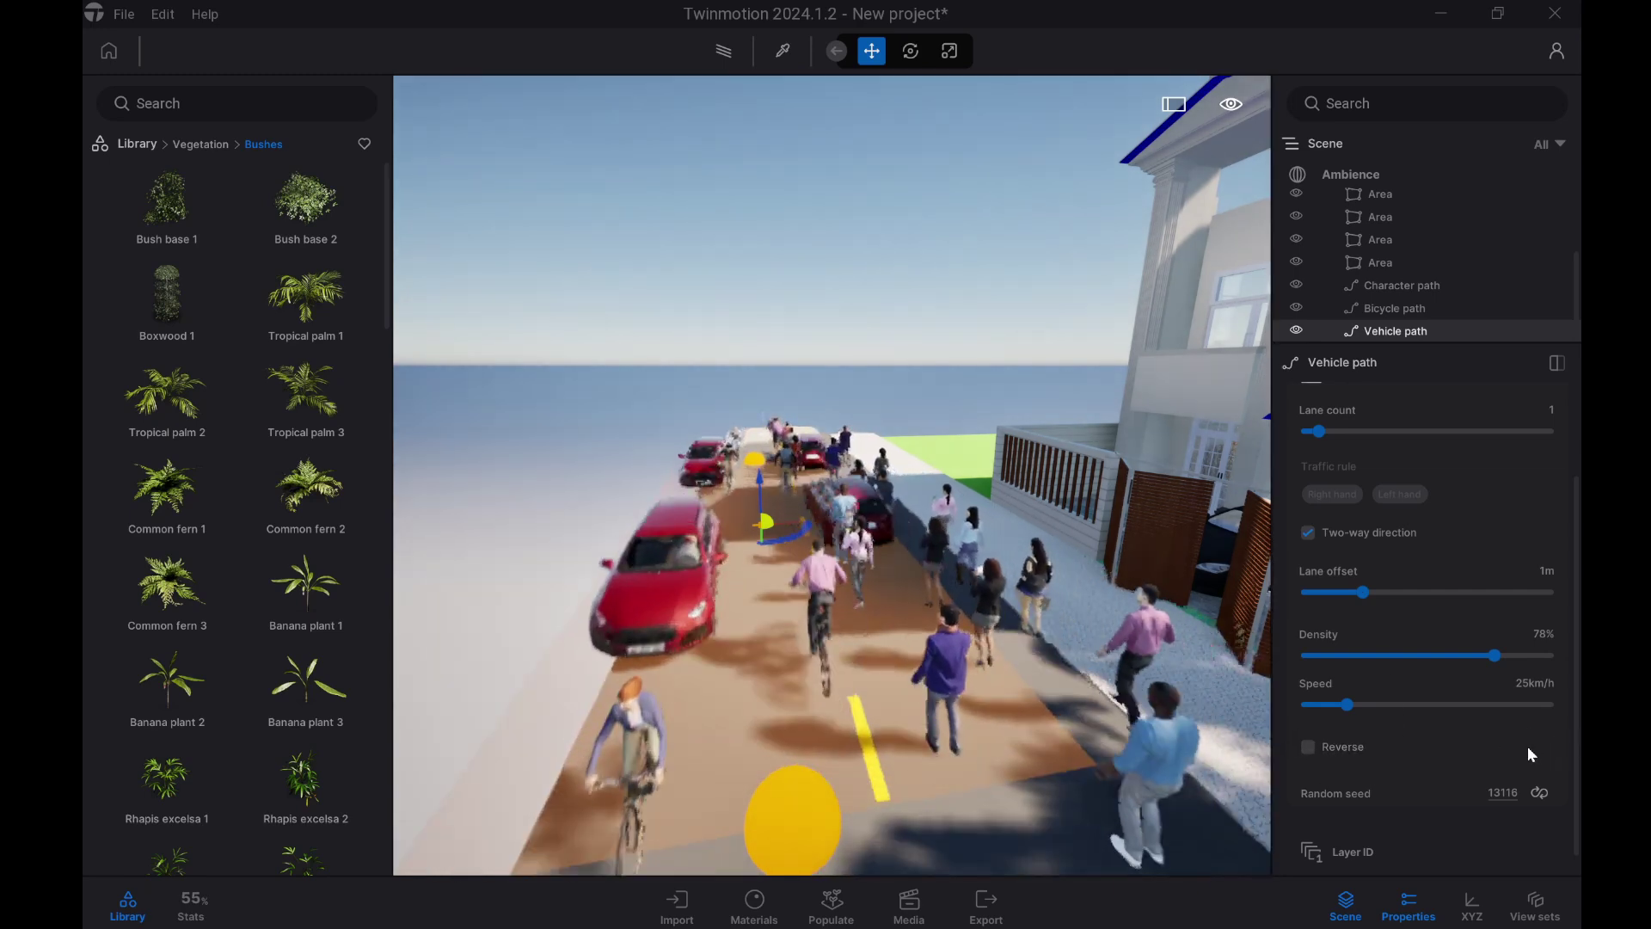
Step: Delete the vehicle path from the street
{"action": "scroll", "coordinate": [1457, 673], "scroll_direction": "up", "scroll_amount": 1}
{"action": "scroll", "coordinate": [1457, 673], "scroll_direction": "up", "scroll_amount": 1}
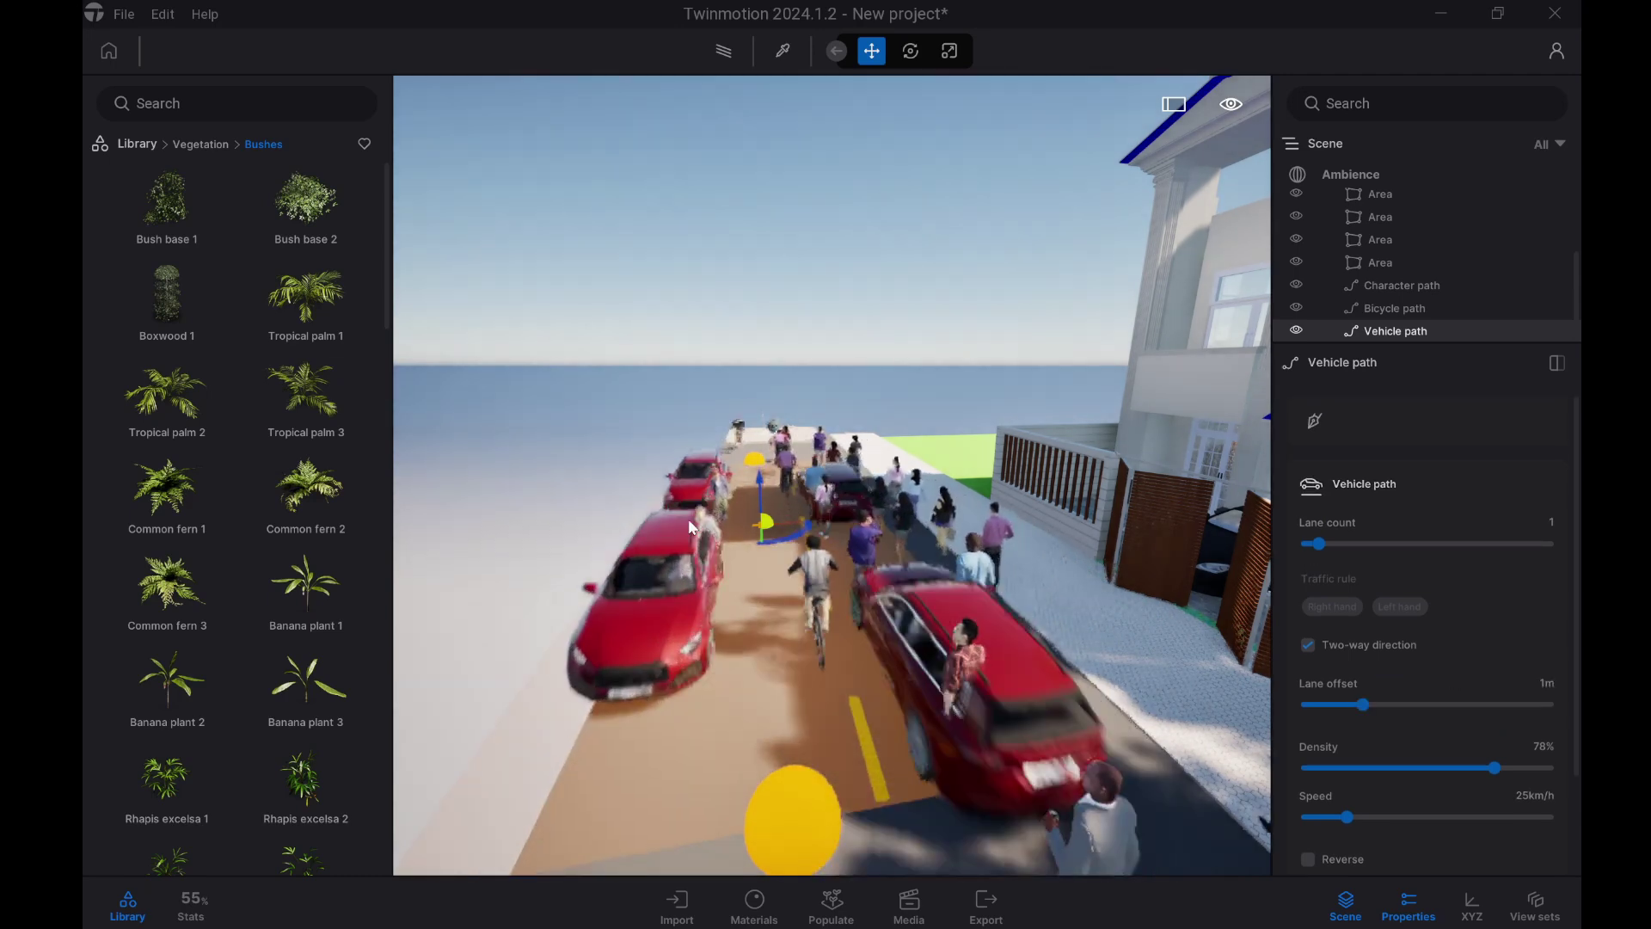
{"action": "key", "text": "Delete"}
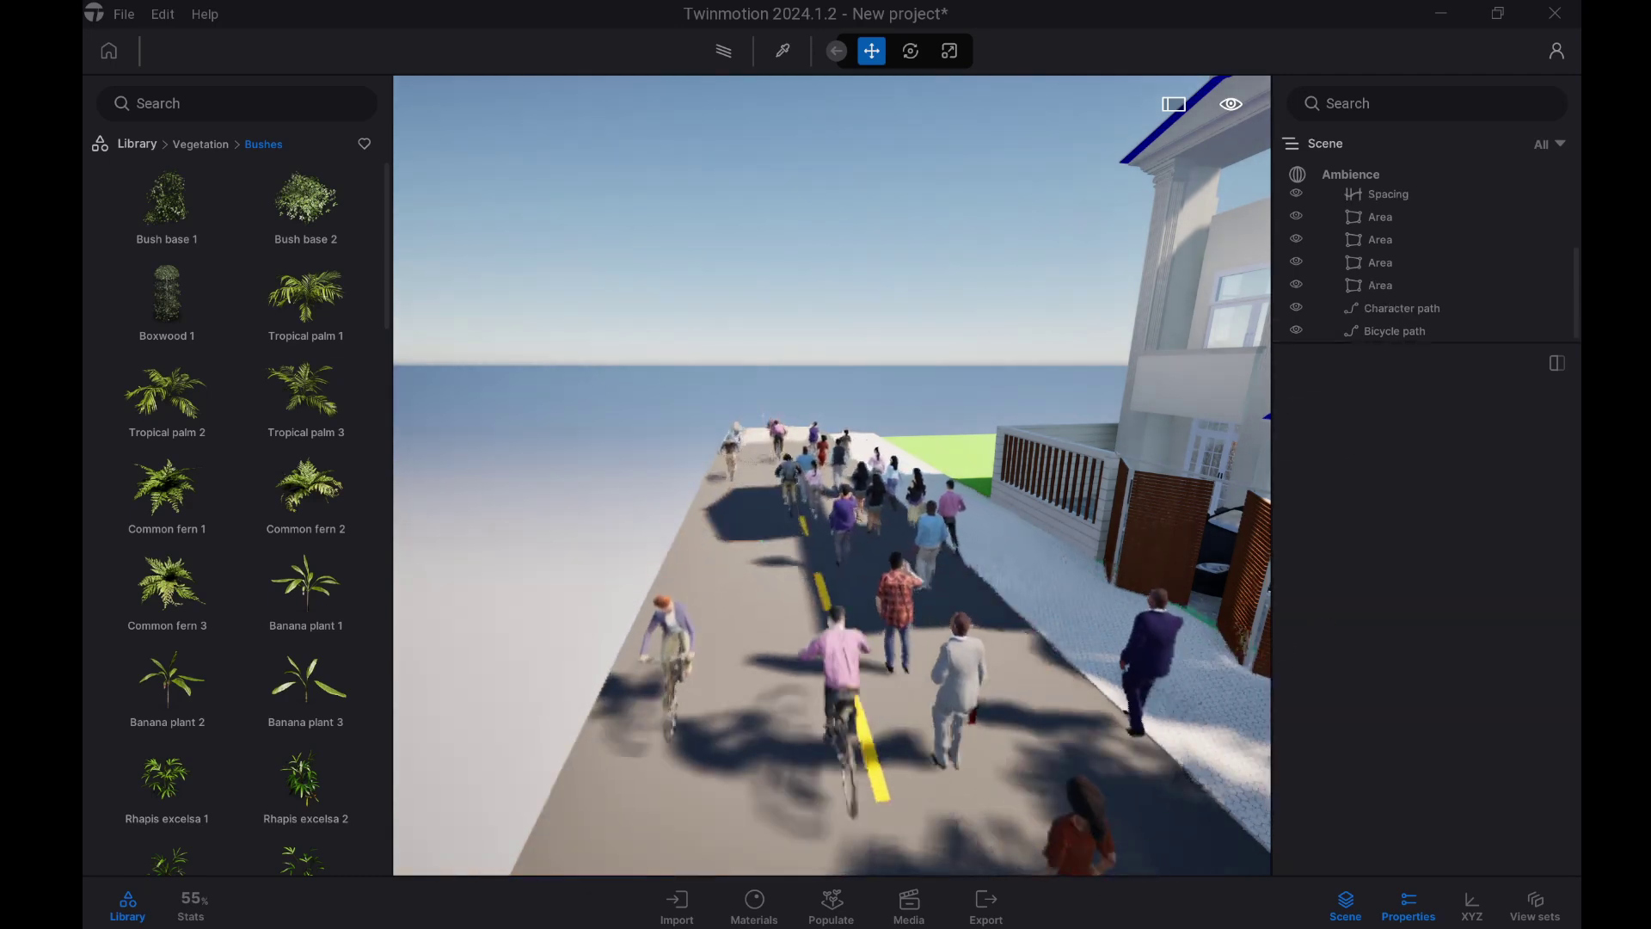
Step: Draw a custom path along the road lane away from the house, from the far end towards the viewer
{"action": "left_click", "coordinate": [852, 917]}
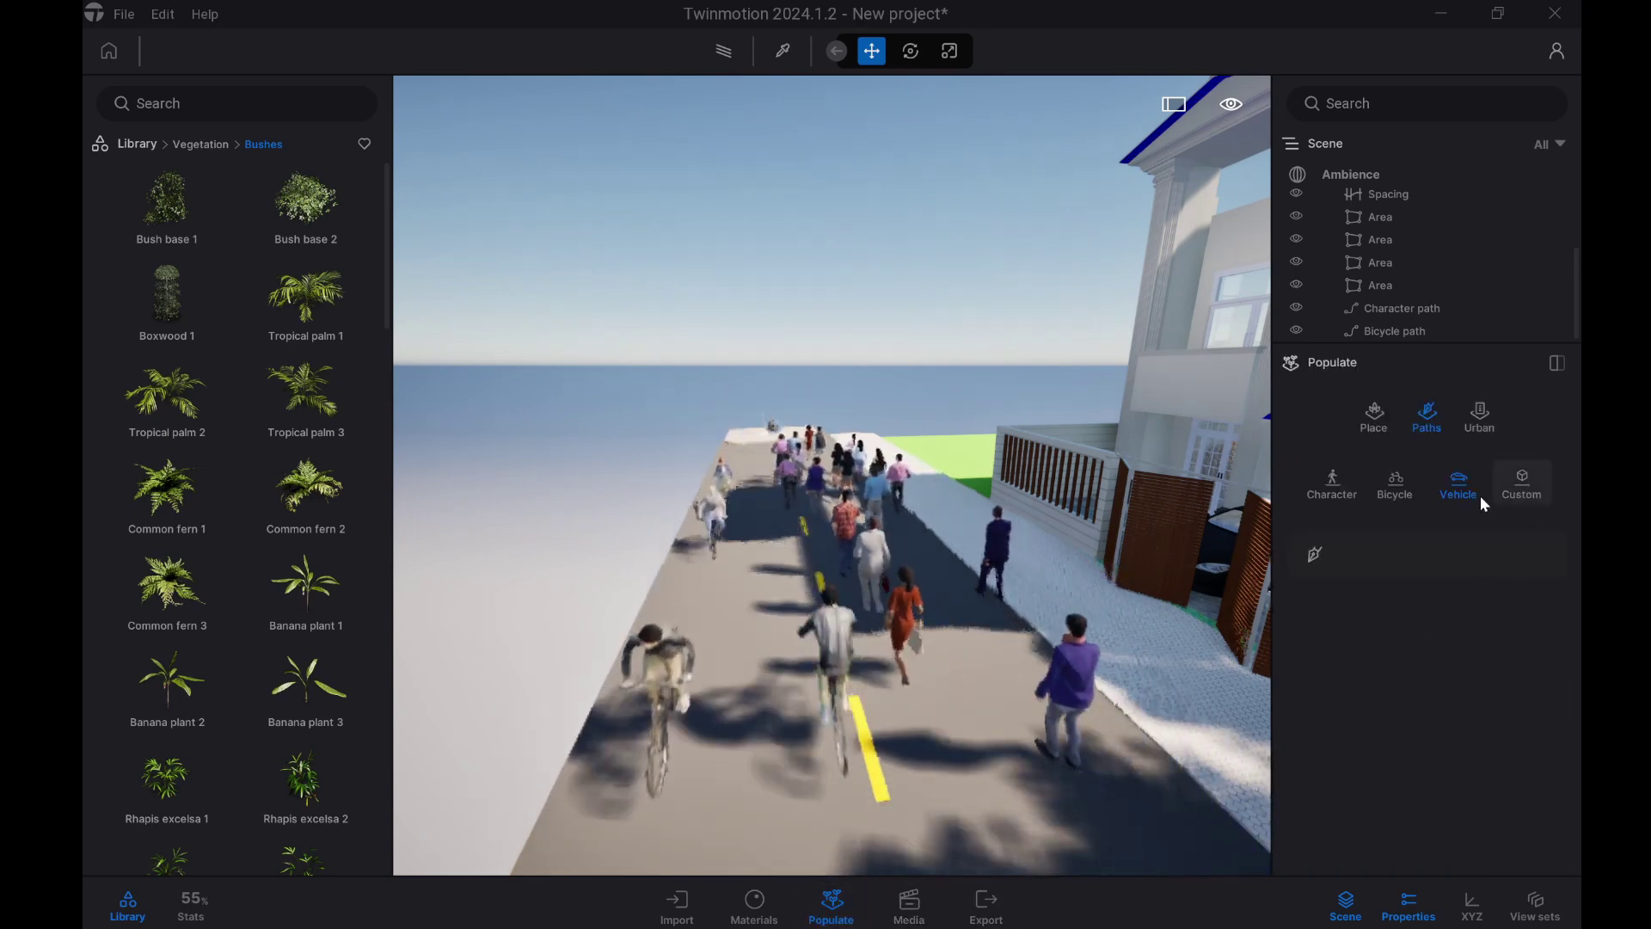
{"action": "left_click", "coordinate": [1538, 490]}
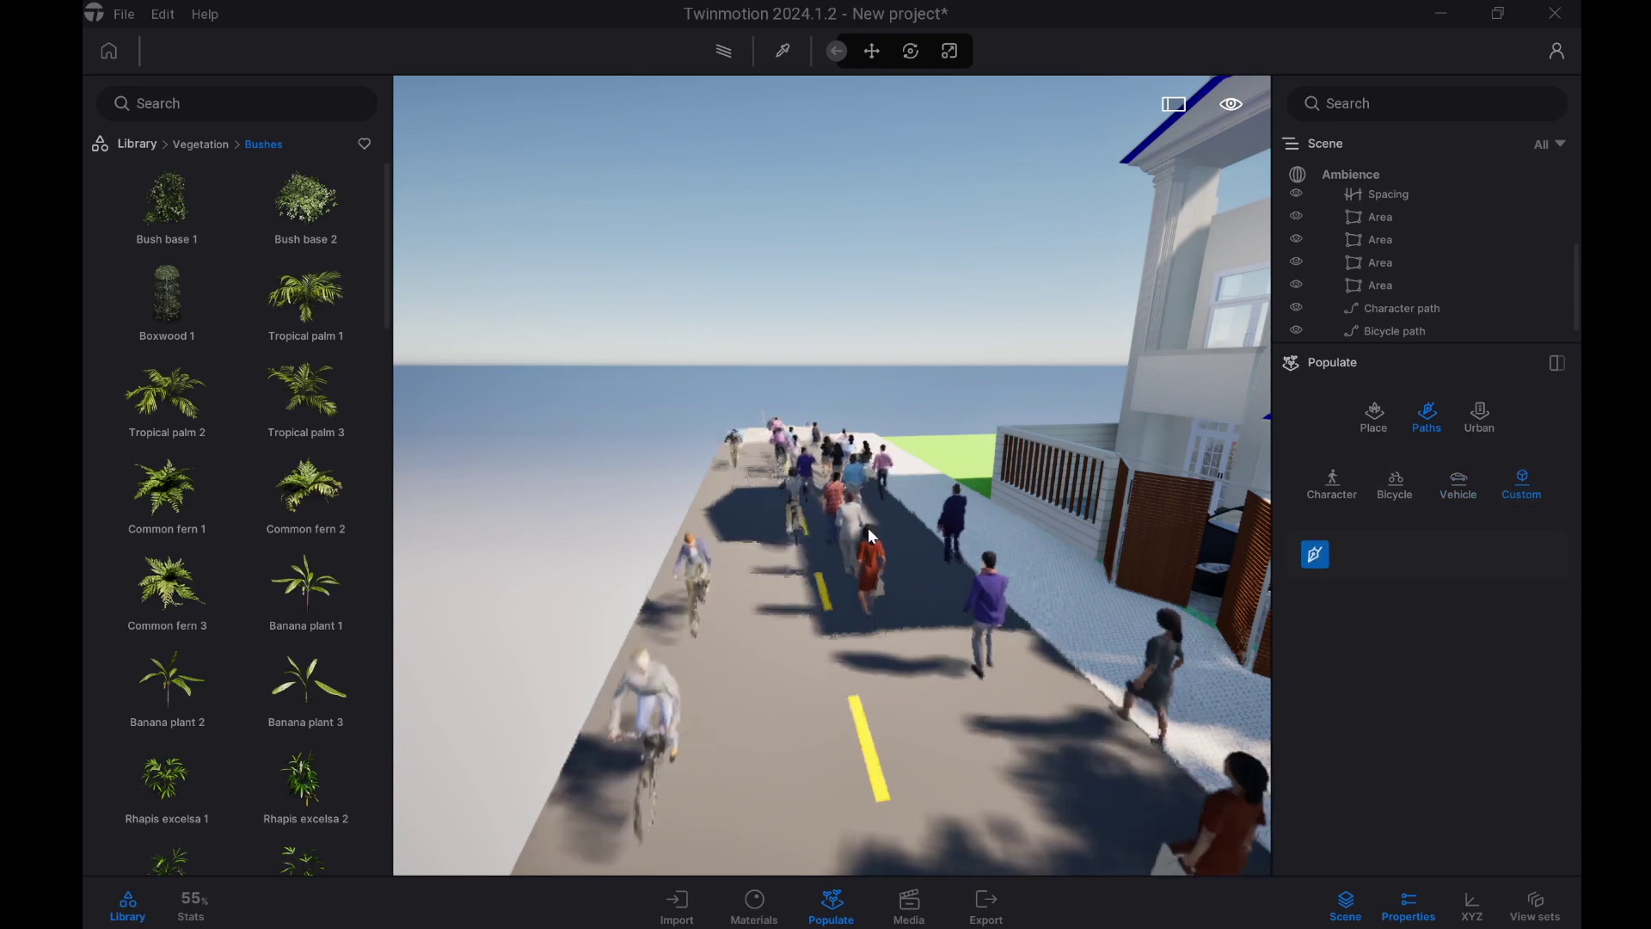
{"action": "left_click", "coordinate": [757, 521]}
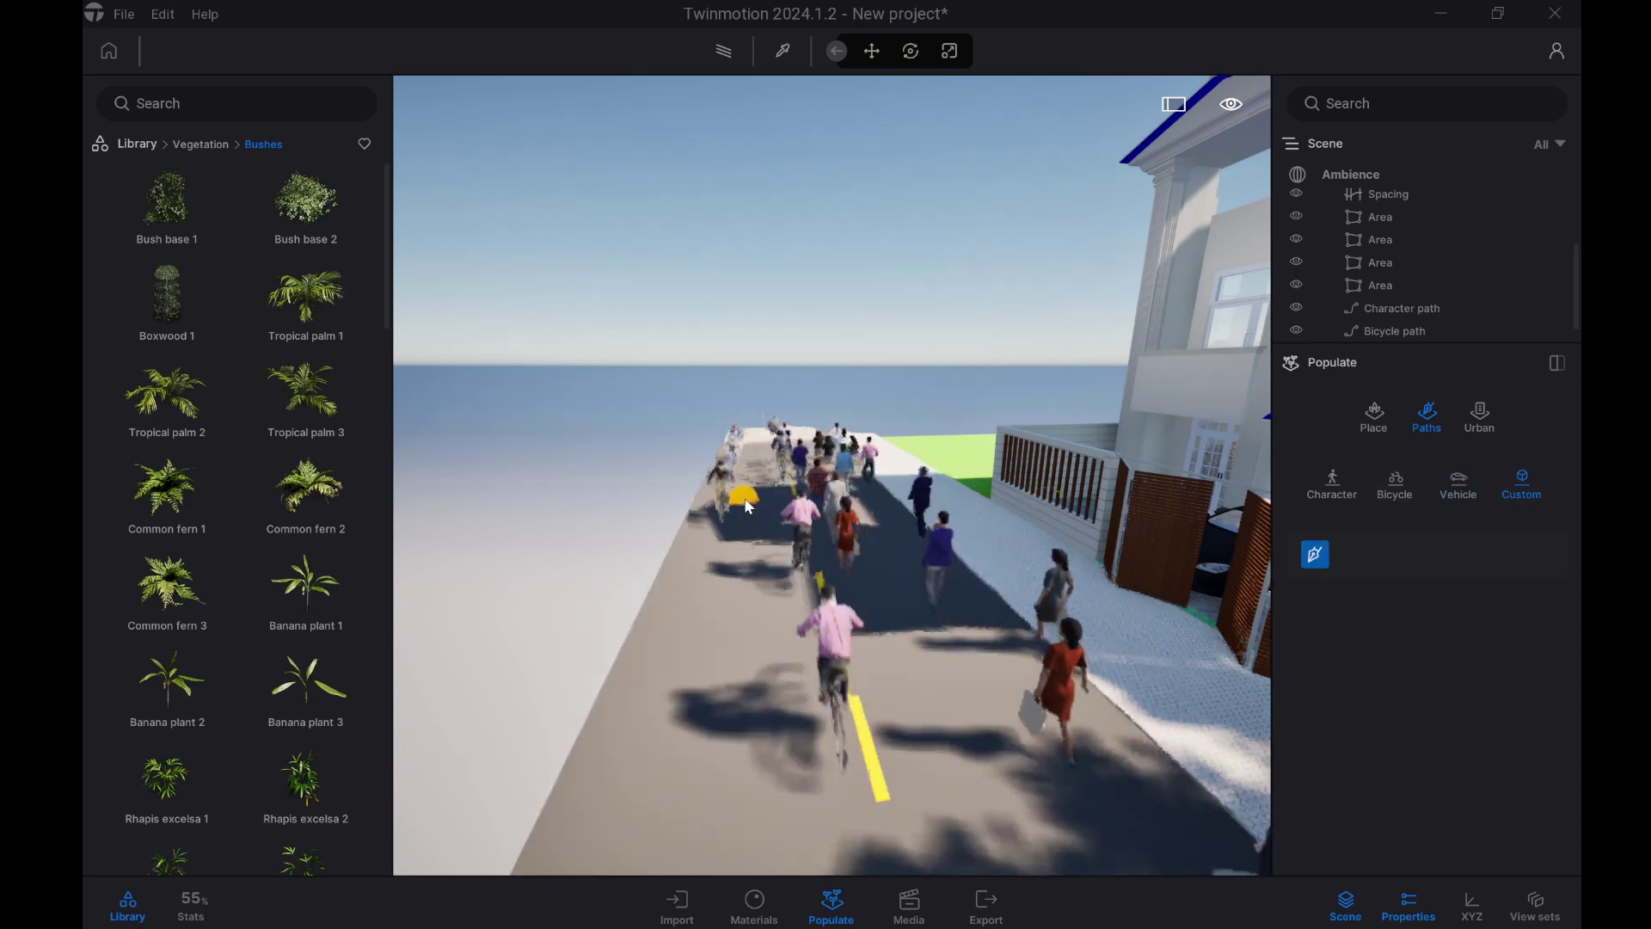
{"action": "double_click", "coordinate": [746, 448]}
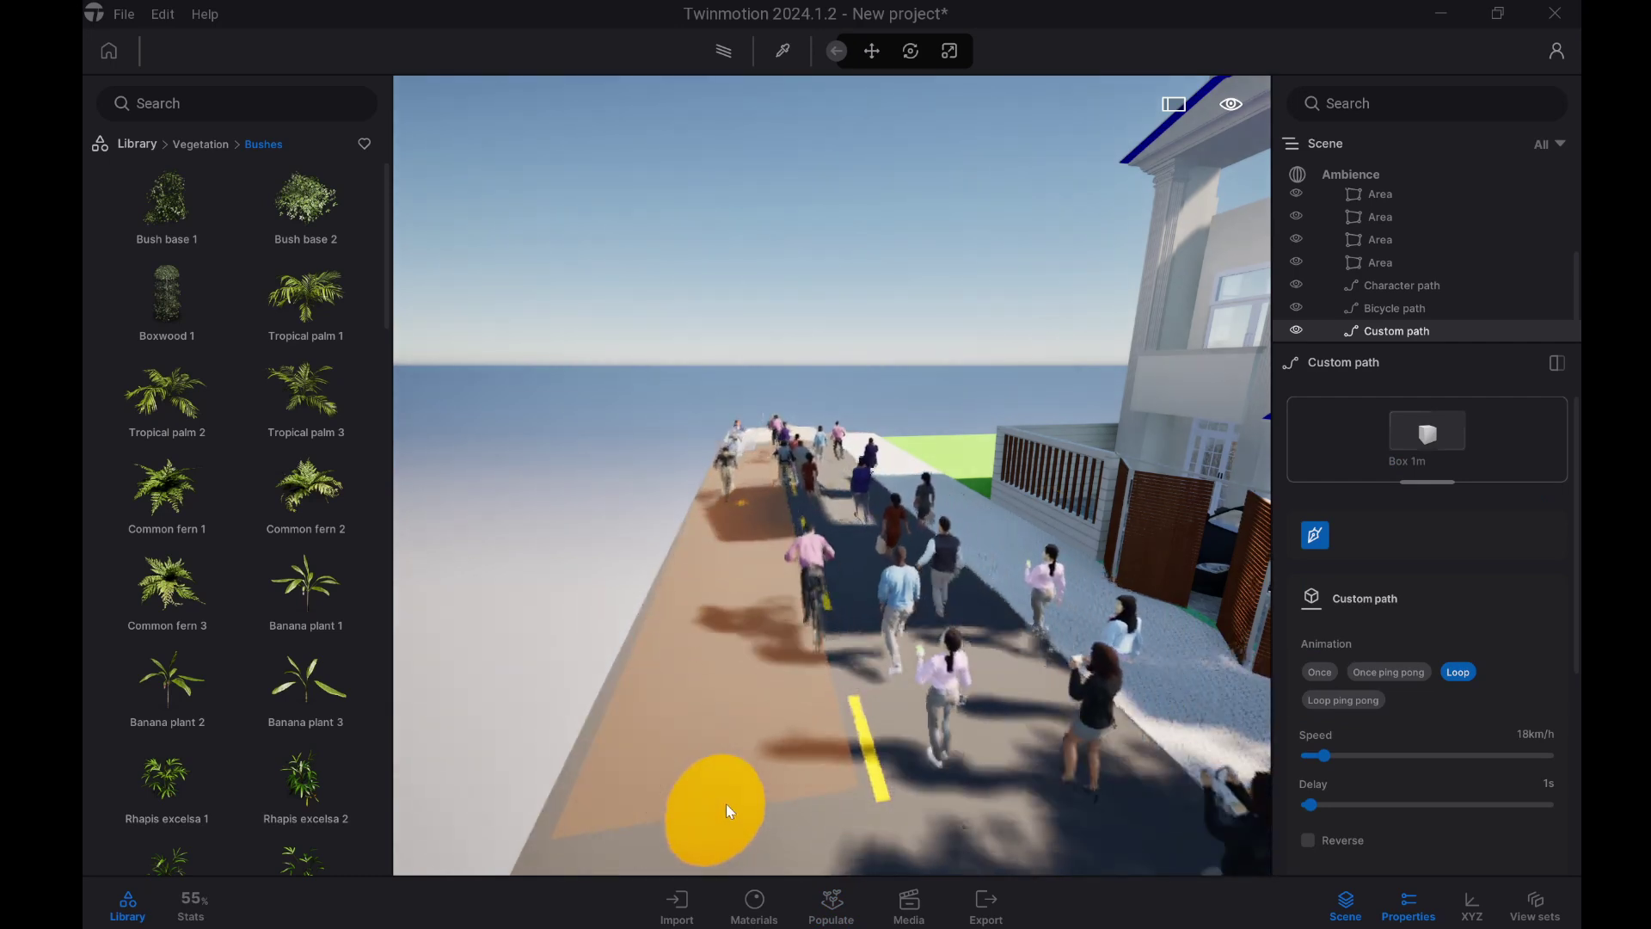
{"action": "left_click", "coordinate": [726, 804]}
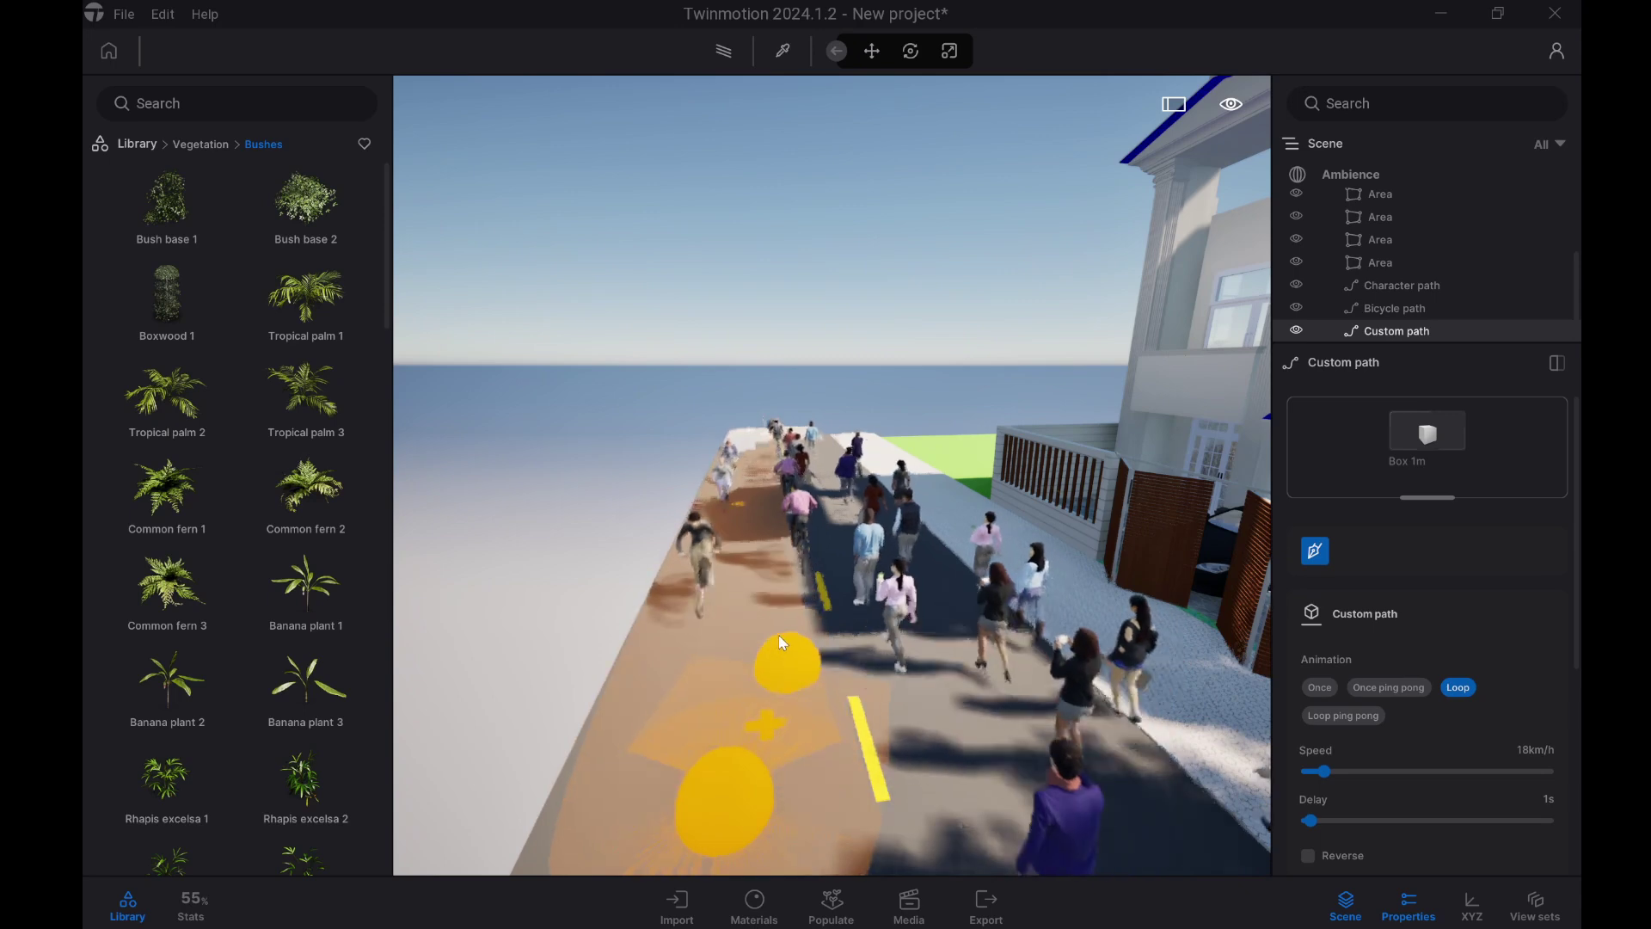
{"action": "key", "text": "Escape"}
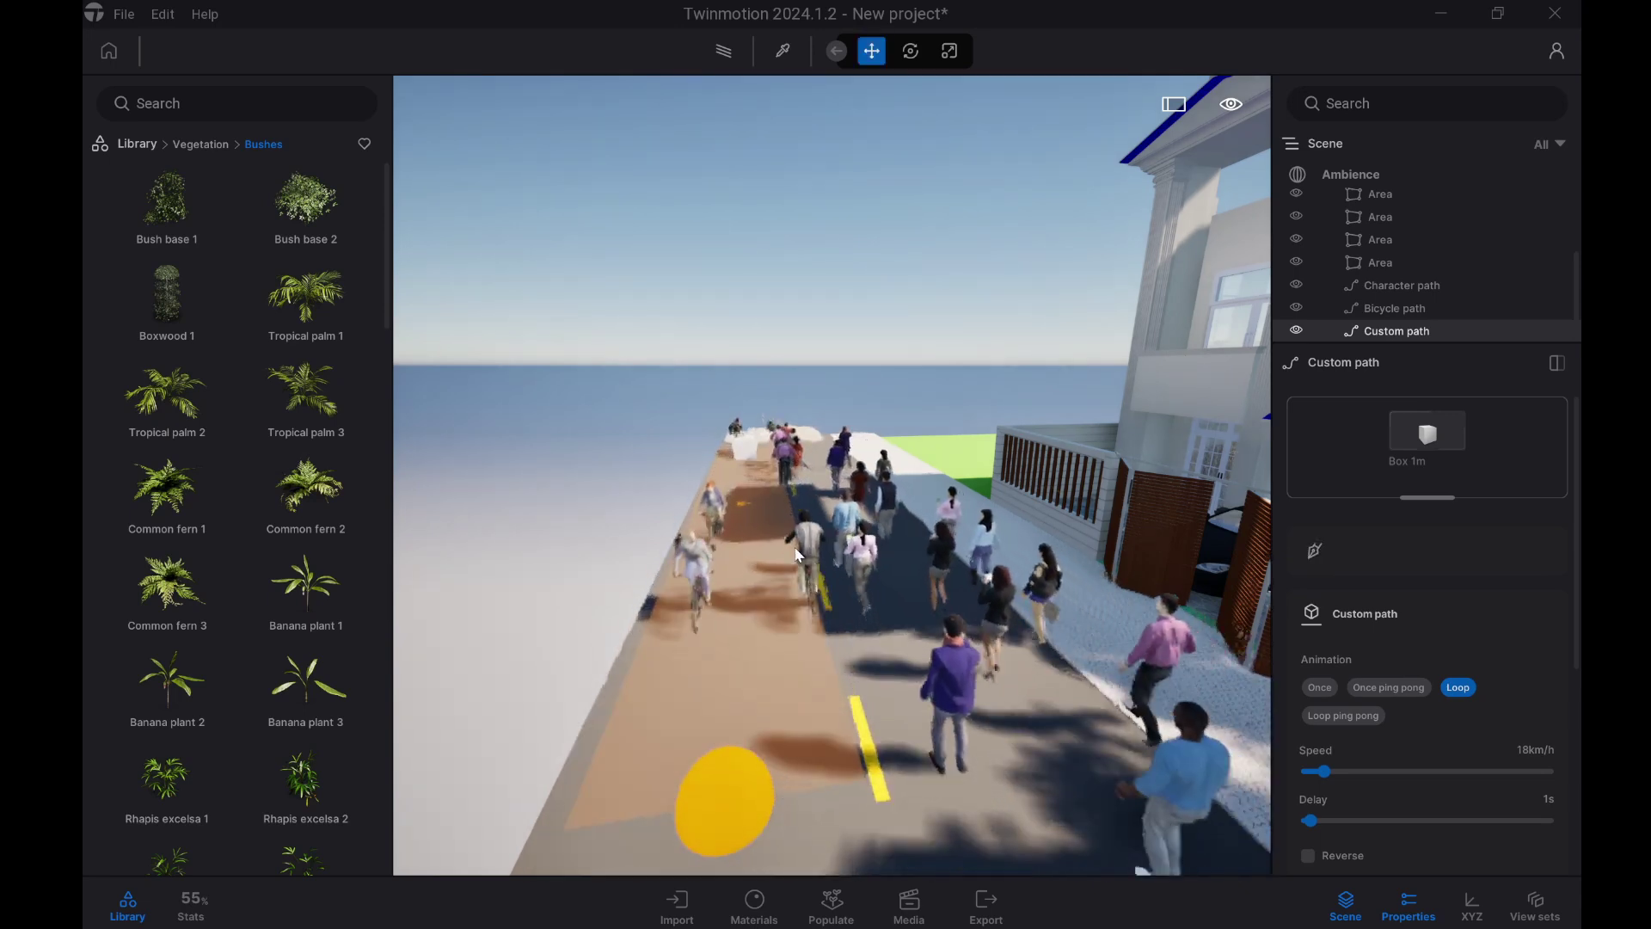
Step: Delete the bicycle path from the street
{"action": "left_click", "coordinate": [791, 447]}
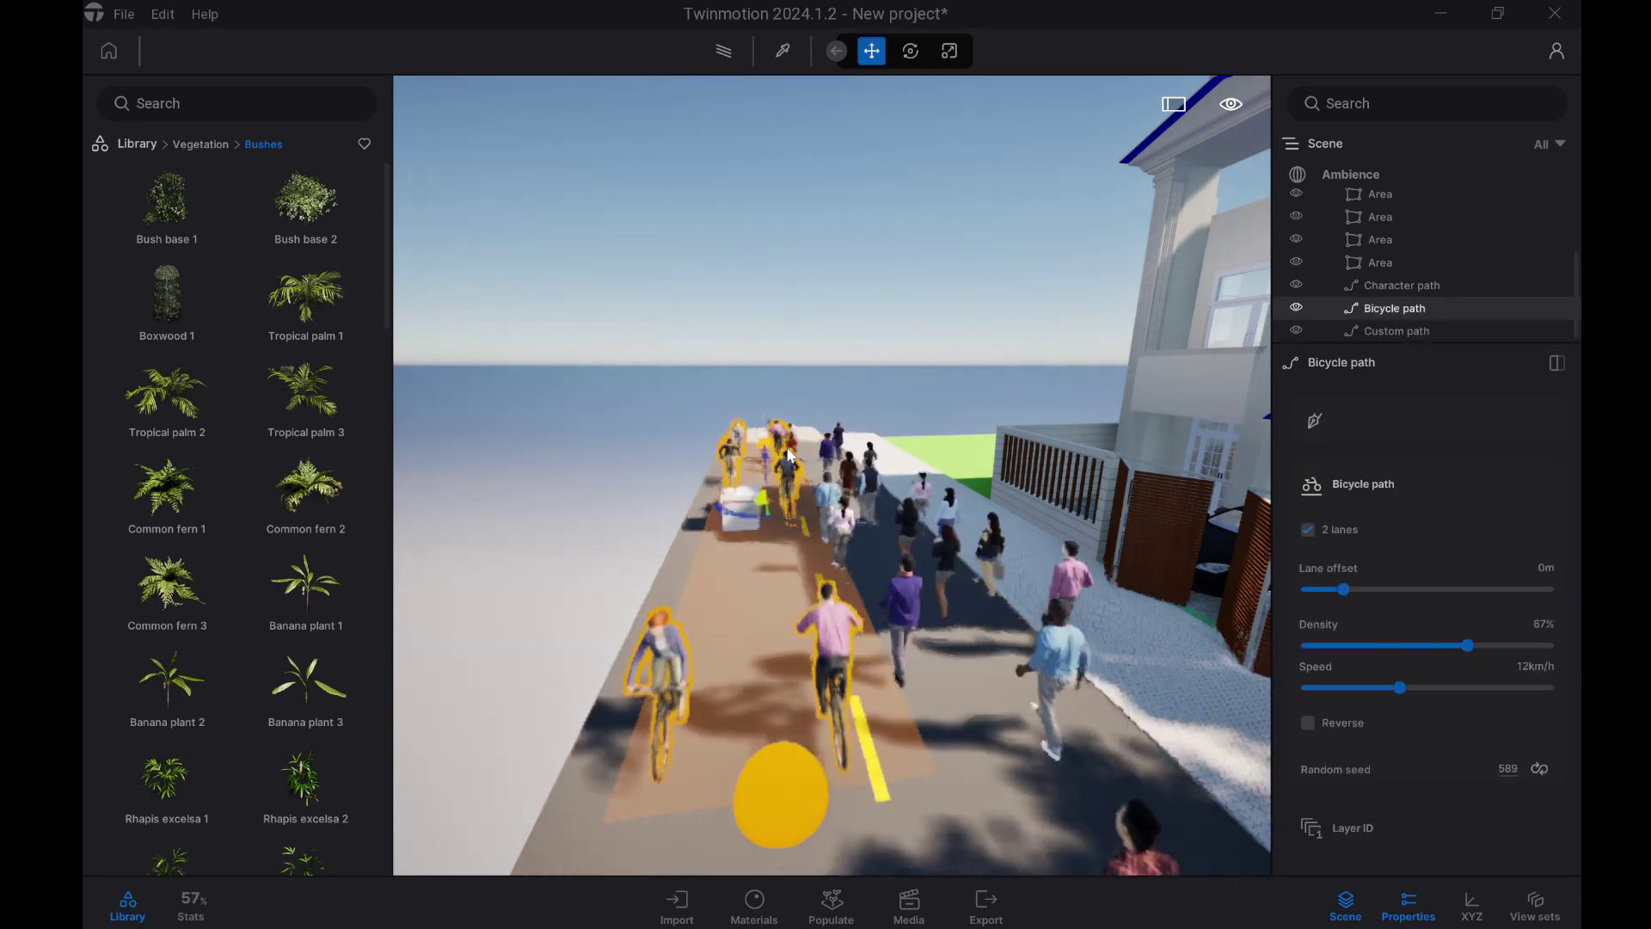
{"action": "key", "text": "Delete"}
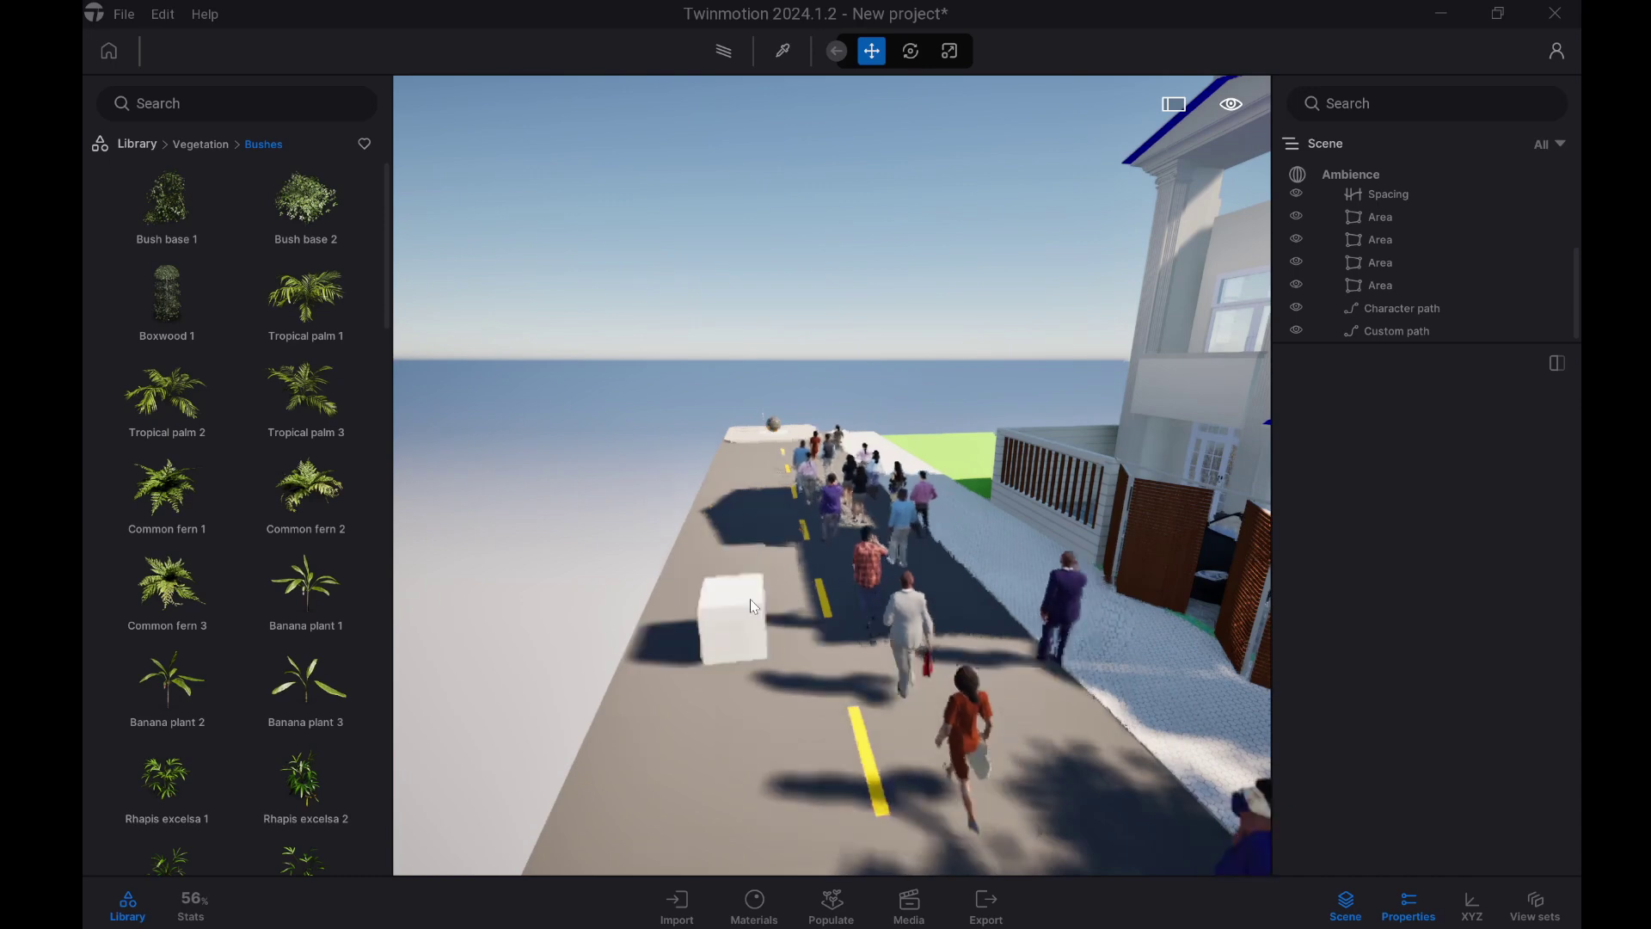
Step: Replace the custom path's Box 1m with a Hybrid Bike from the two-wheeled vehicles library
{"action": "mouse_move", "coordinate": [750, 602]}
{"action": "left_mouse_down"}
{"action": "mouse_move", "coordinate": [746, 757]}
{"action": "mouse_move", "coordinate": [735, 608]}
{"action": "left_mouse_up"}
{"action": "left_click", "coordinate": [751, 441]}
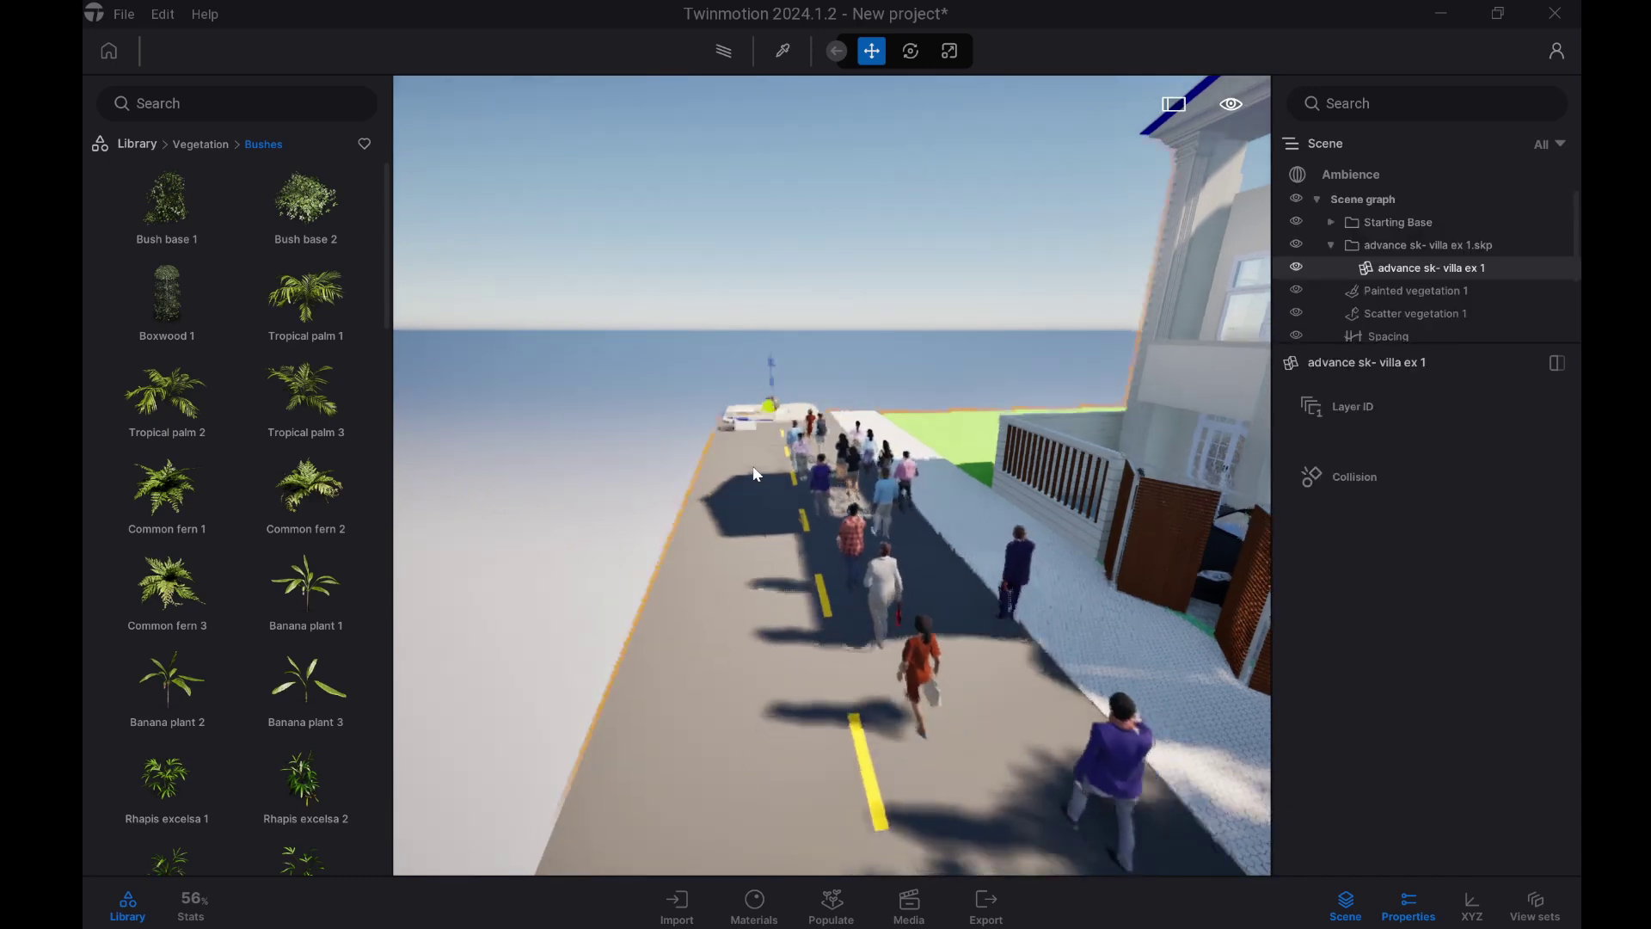
{"action": "left_click", "coordinate": [753, 446]}
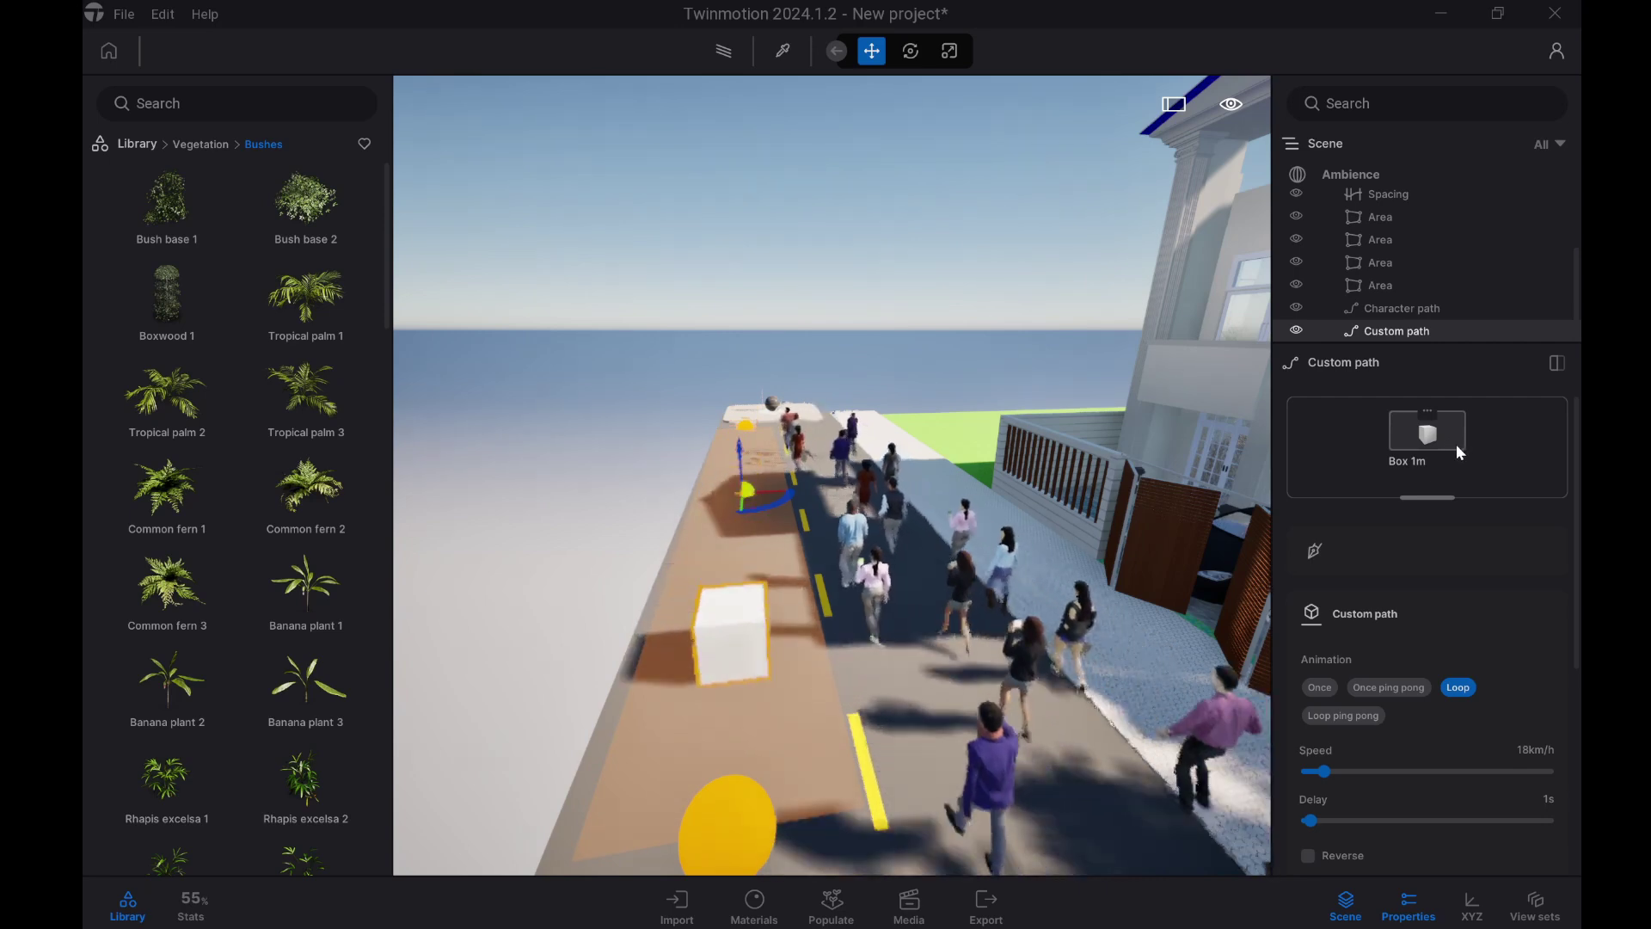
{"action": "left_click", "coordinate": [138, 144]}
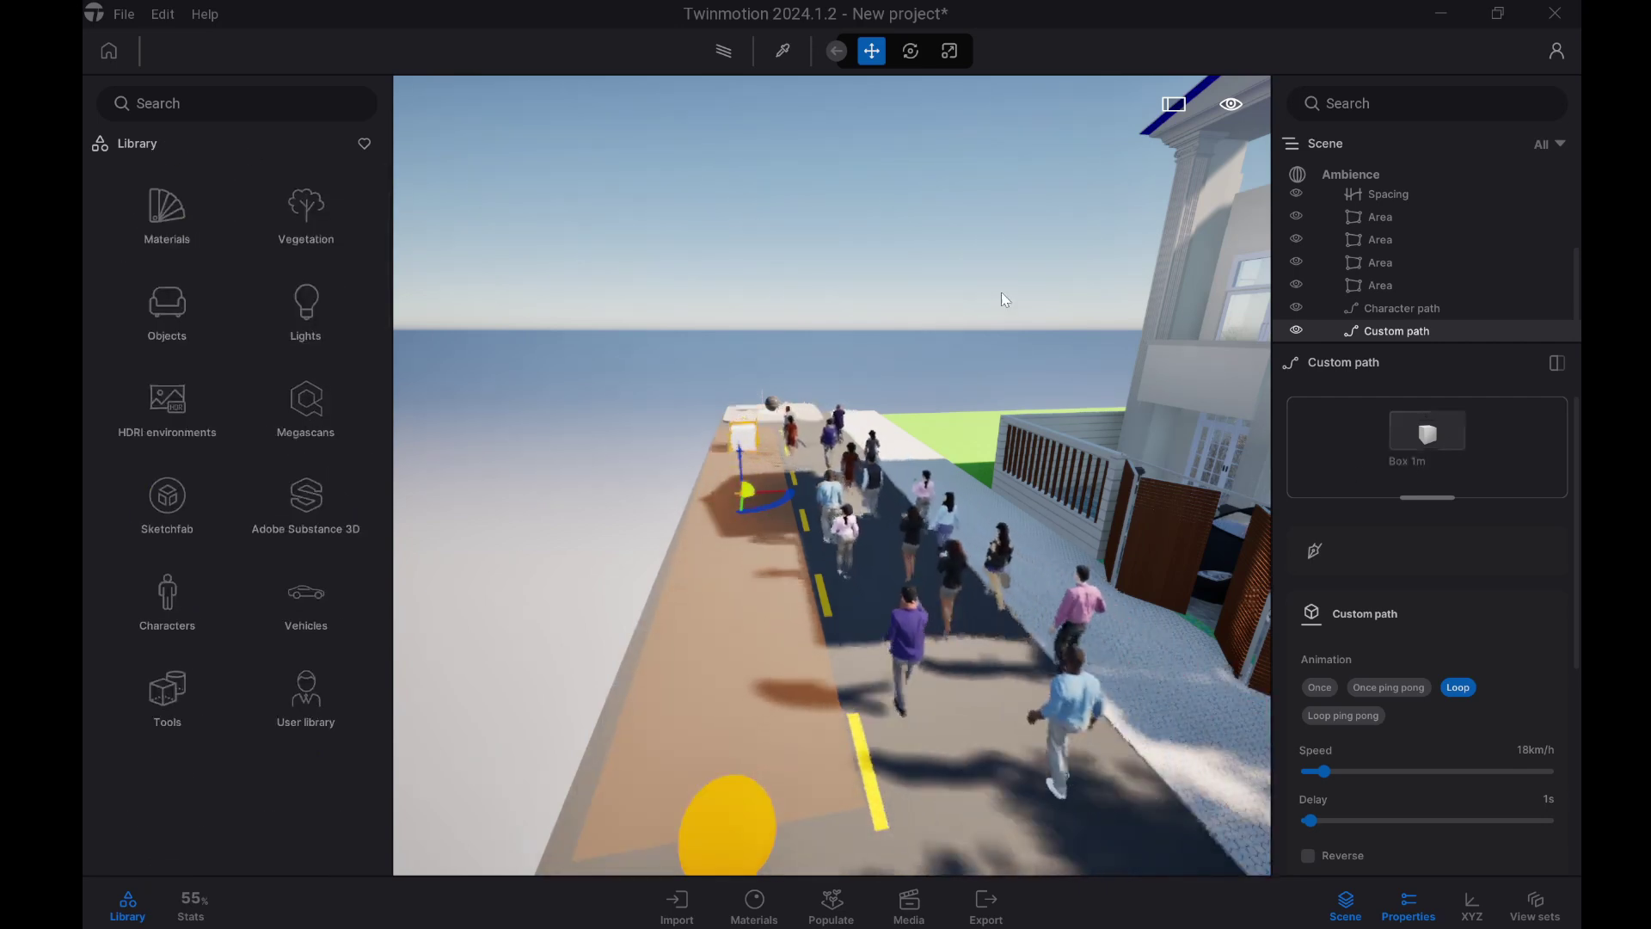
{"action": "left_click", "coordinate": [323, 607]}
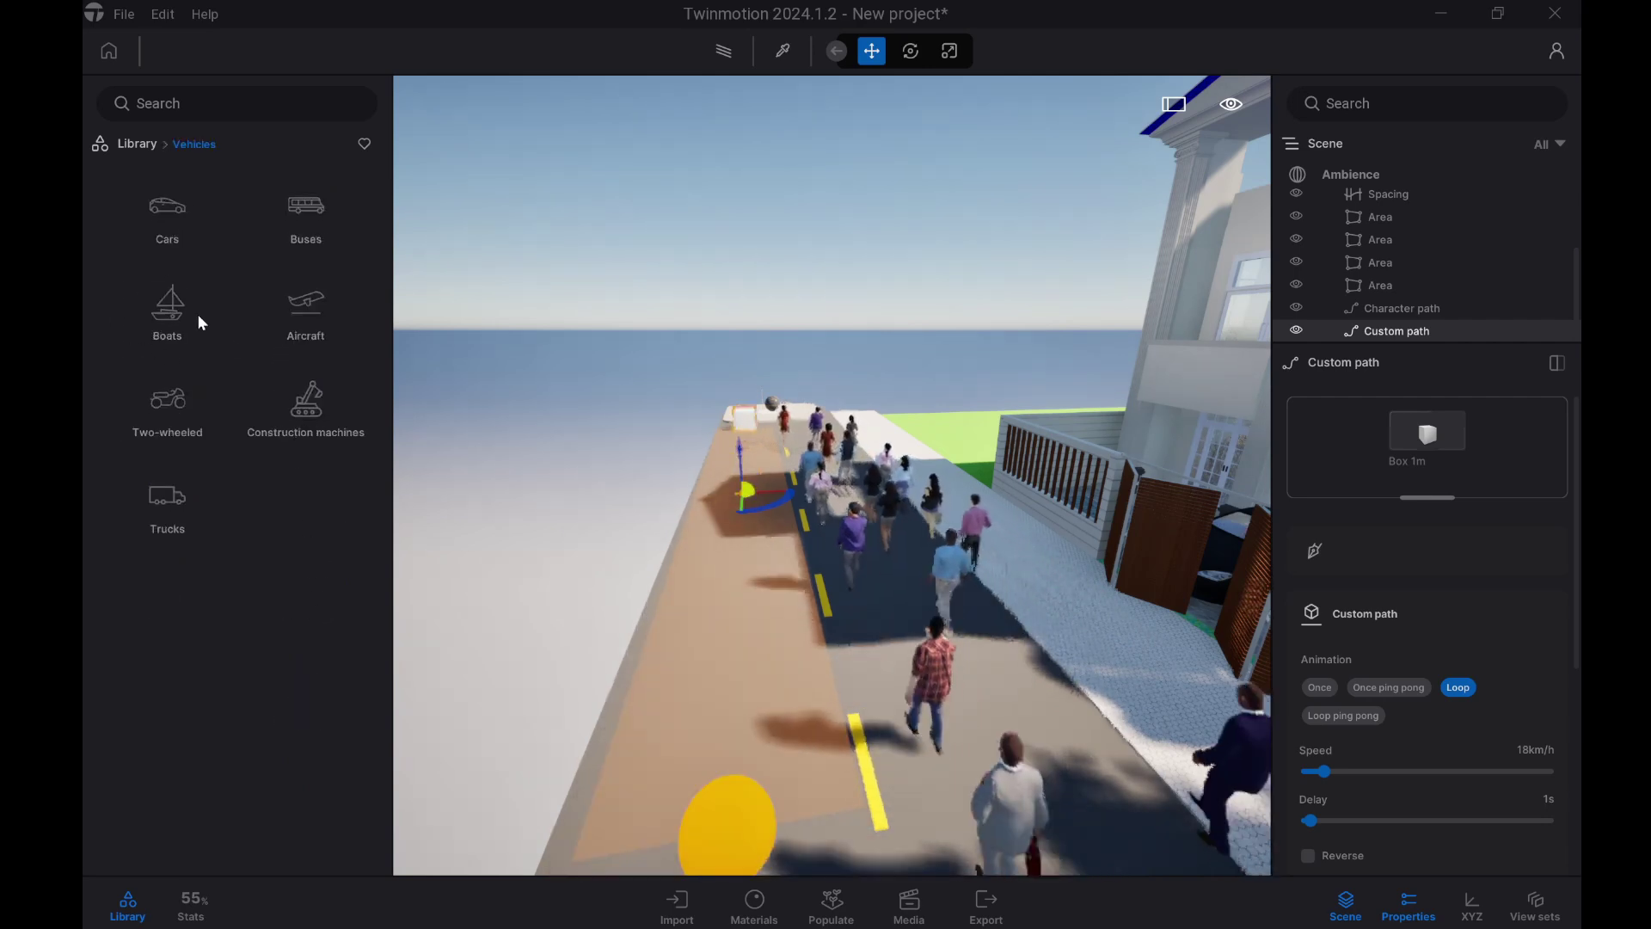
{"action": "left_click", "coordinate": [172, 404]}
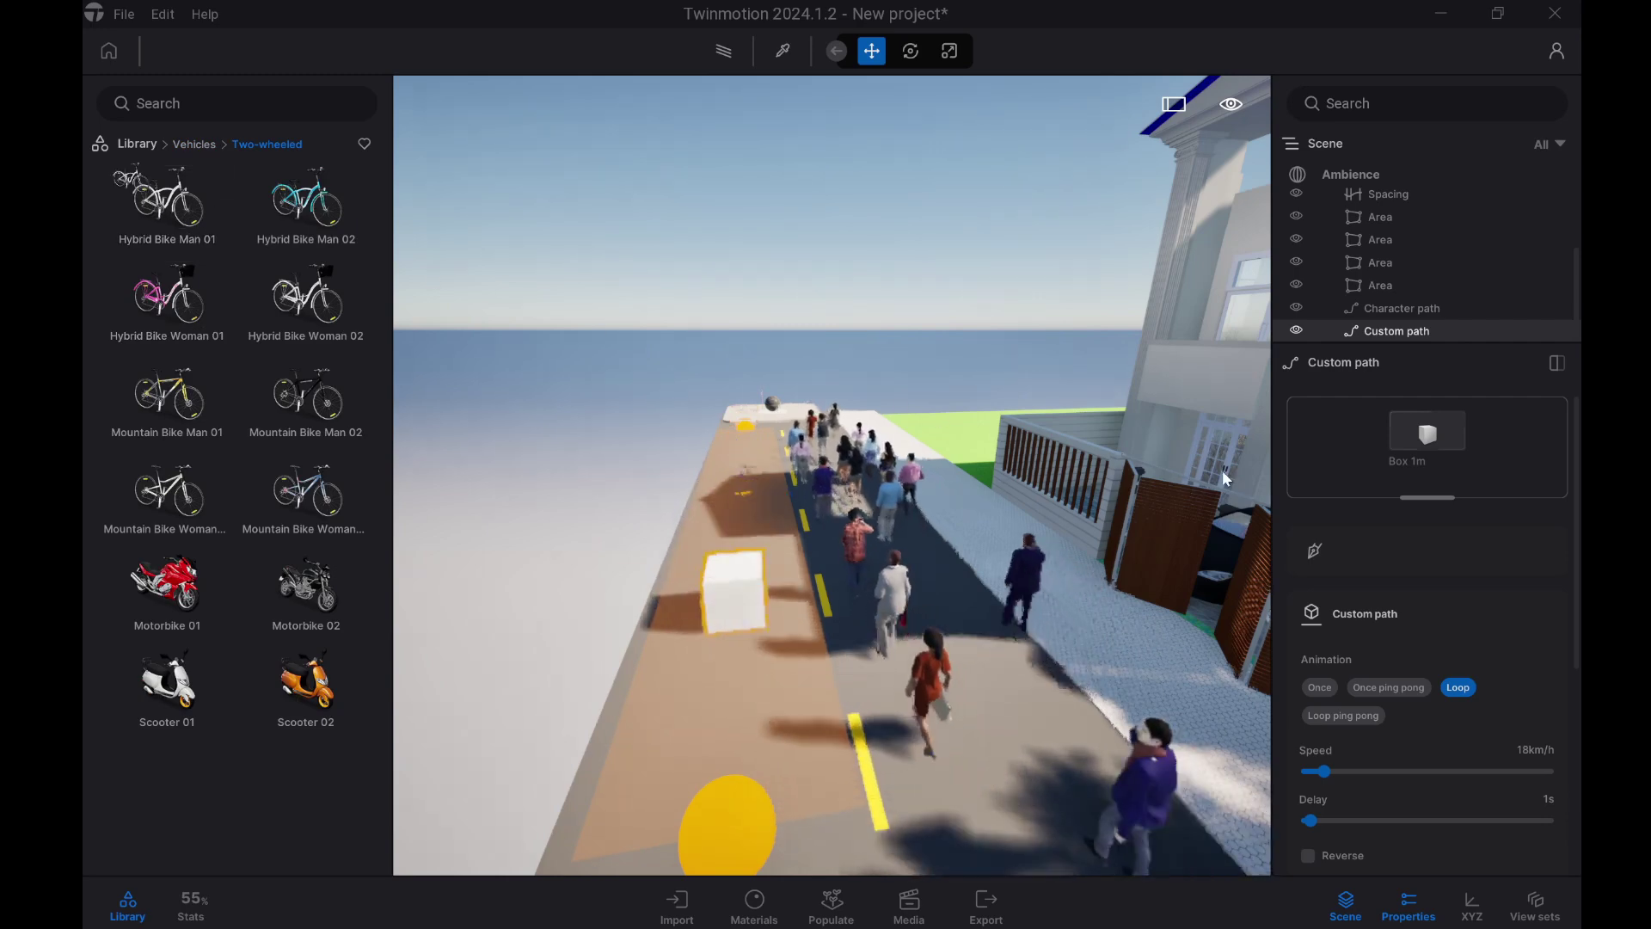
{"action": "left_click_drag", "start_coordinate": [1226, 479], "coordinate": [1356, 481]}
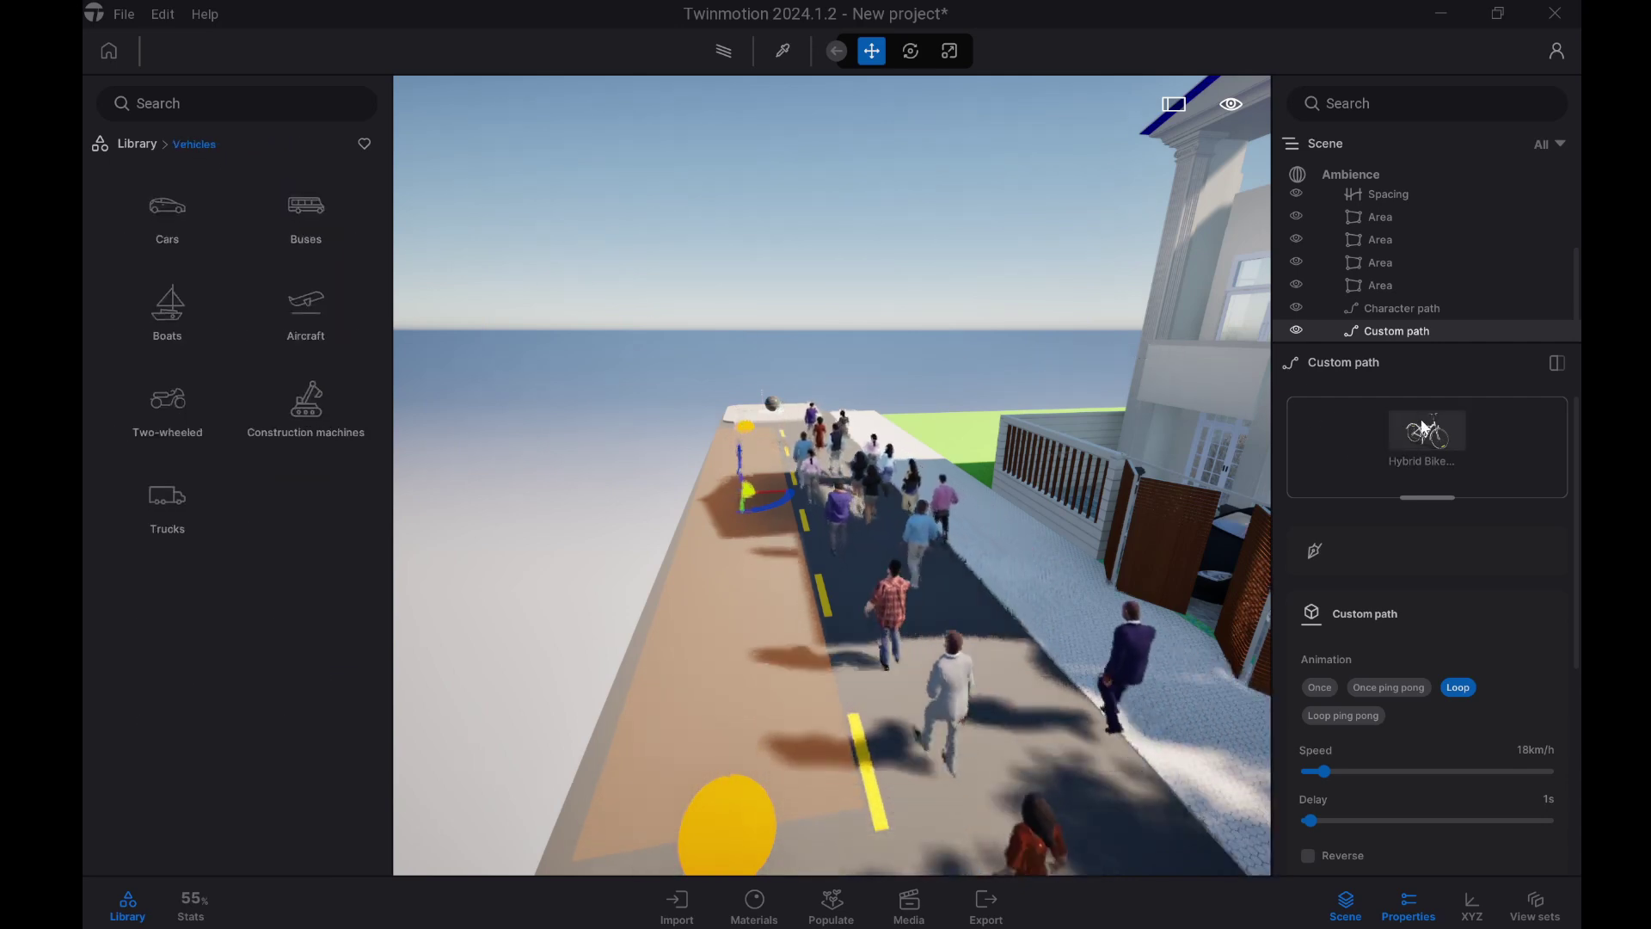
Step: Delete the custom path carrying the bike and draw a new one along the same road lane towards the viewer
{"action": "key", "text": "Delete"}
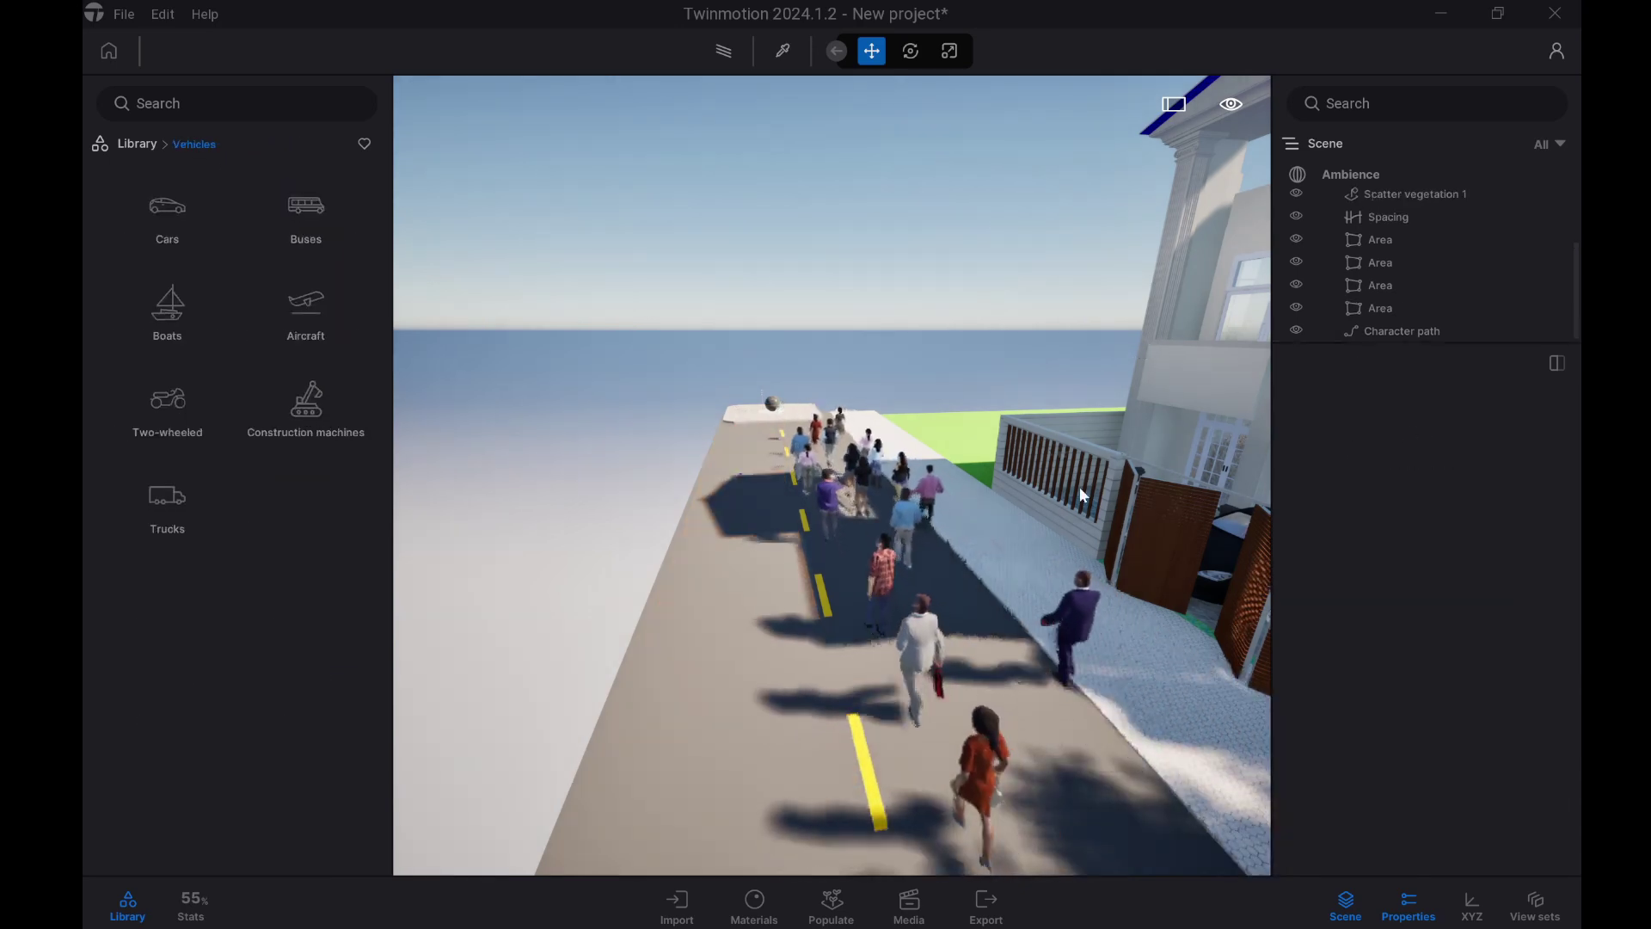
{"action": "left_click", "coordinate": [845, 908]}
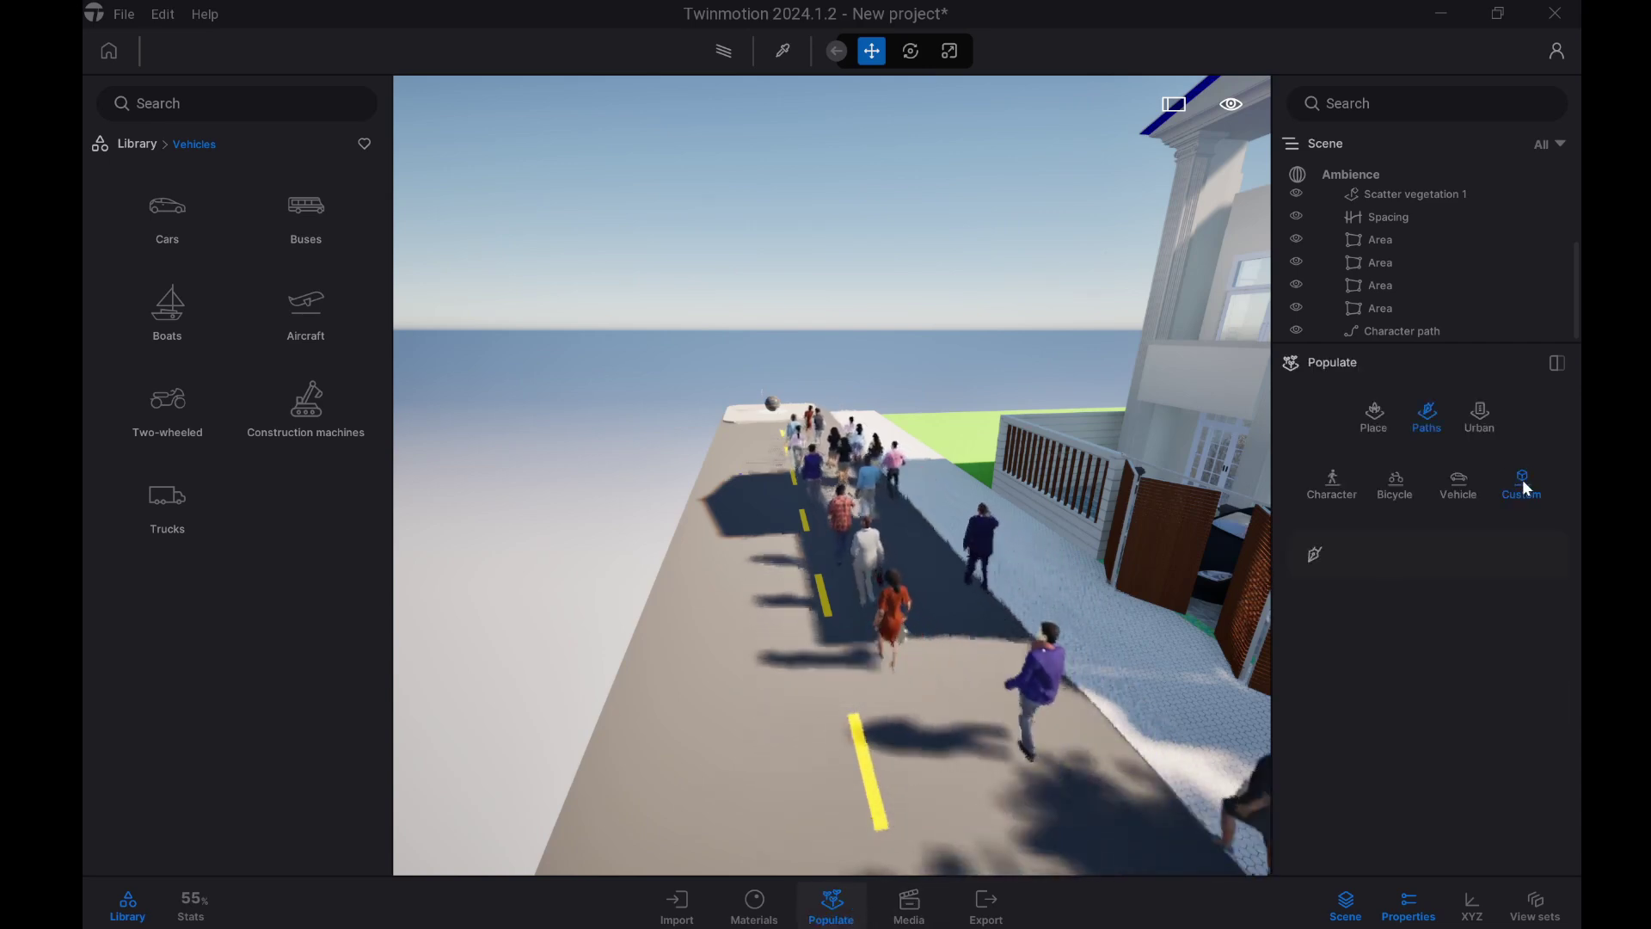
{"action": "left_click", "coordinate": [1315, 557]}
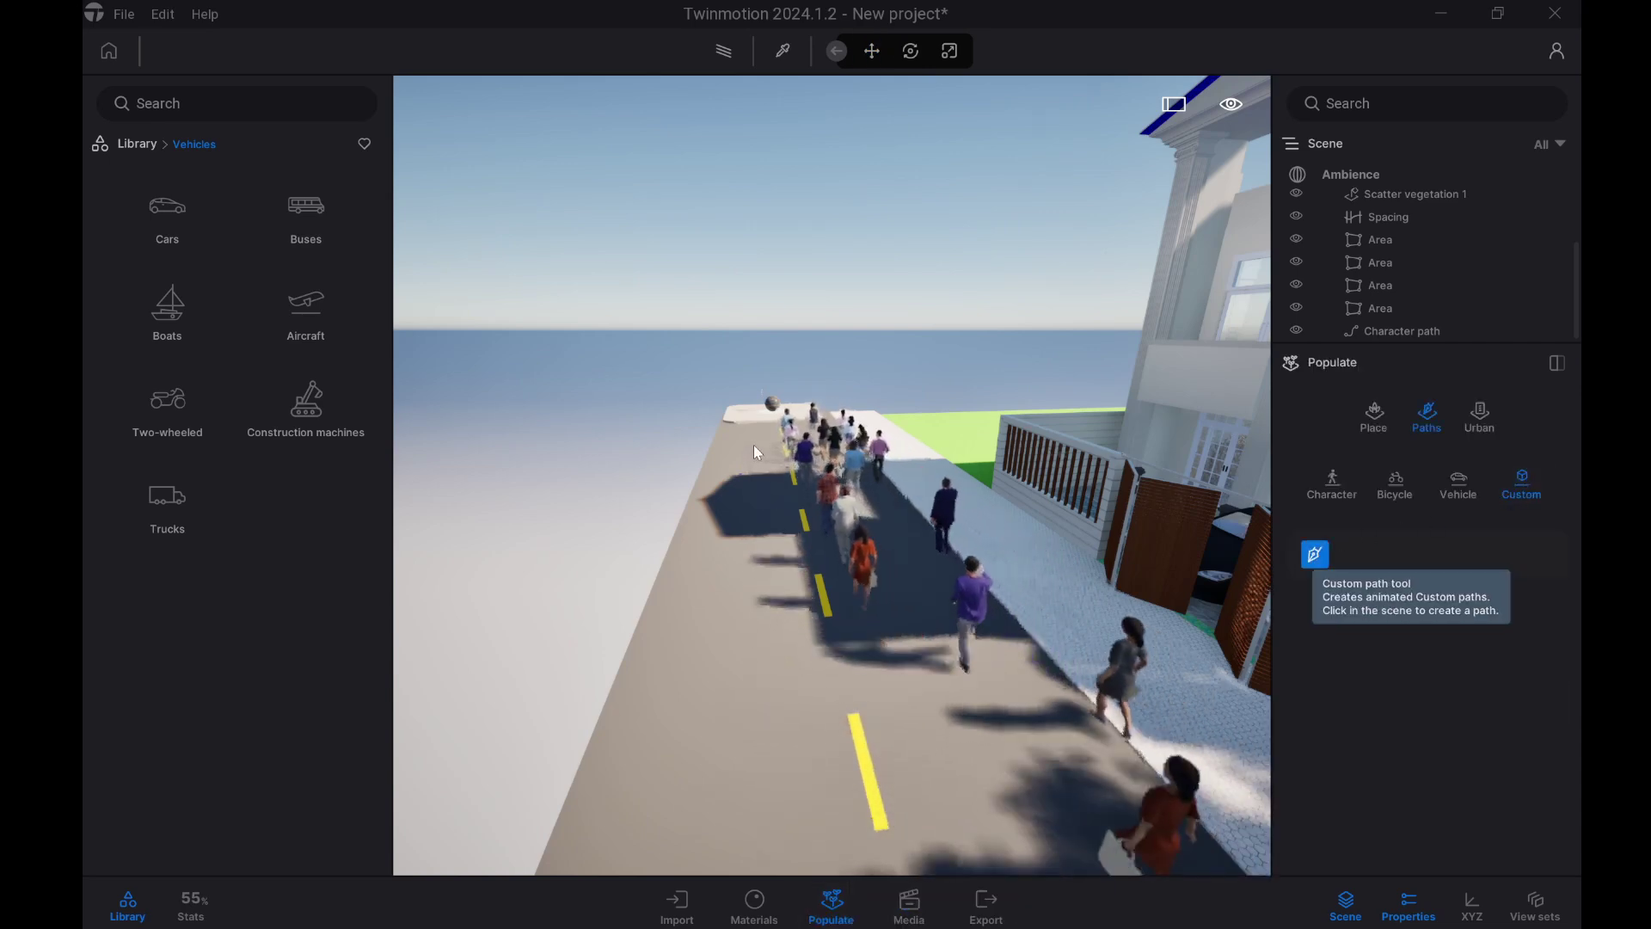
{"action": "left_click", "coordinate": [719, 810]}
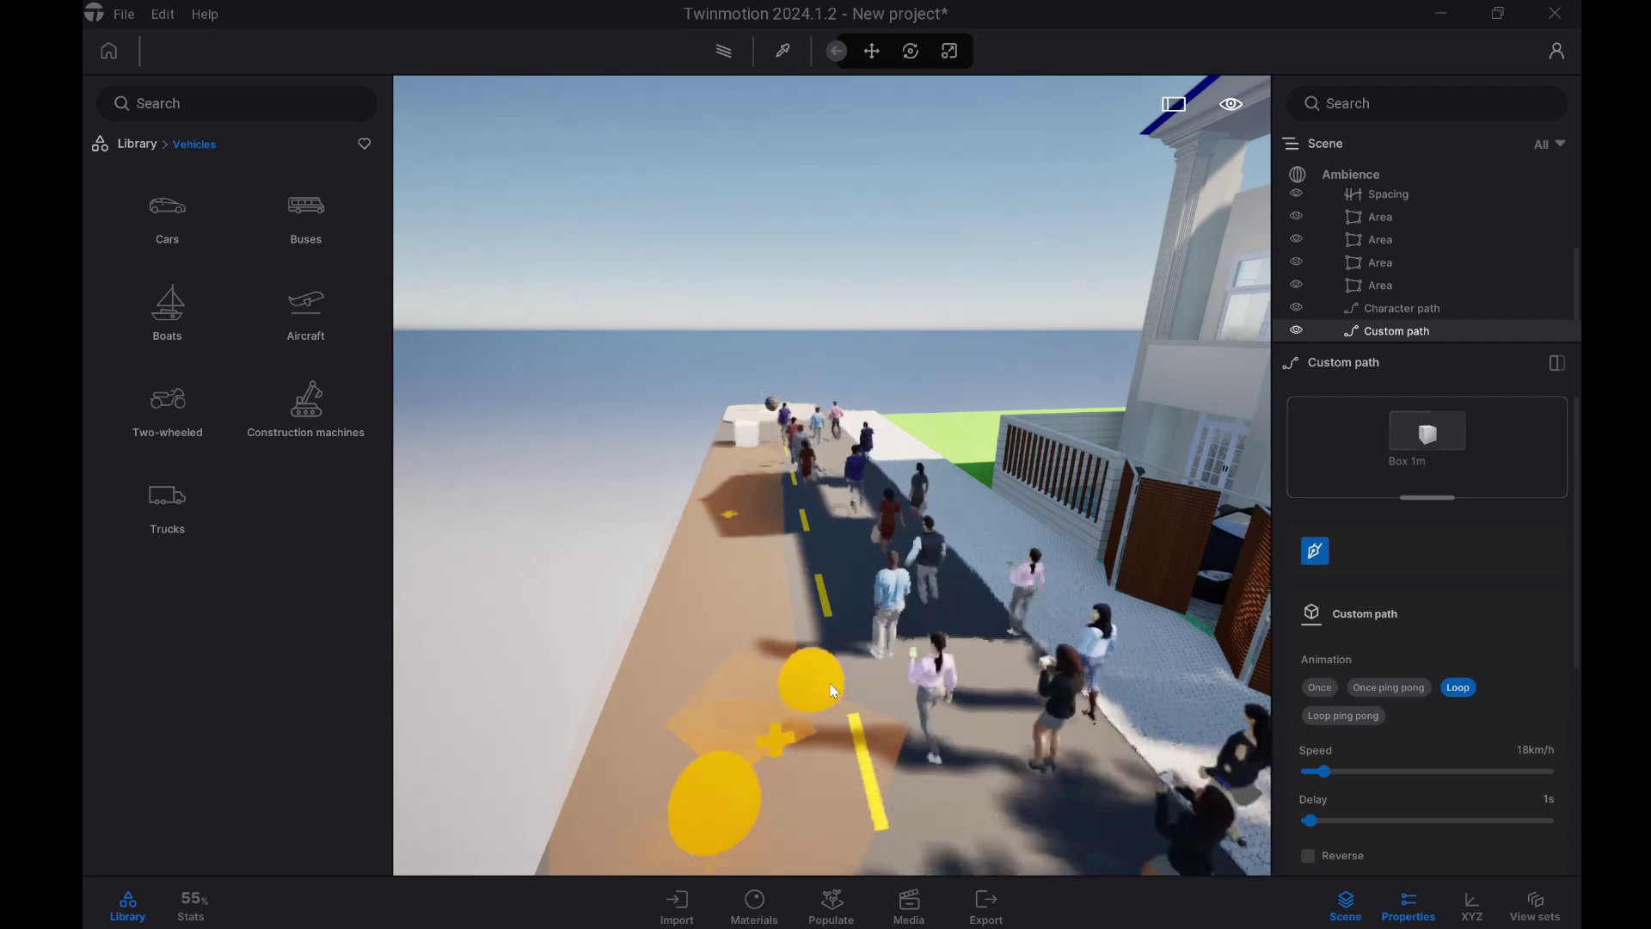
{"action": "key", "text": "Escape"}
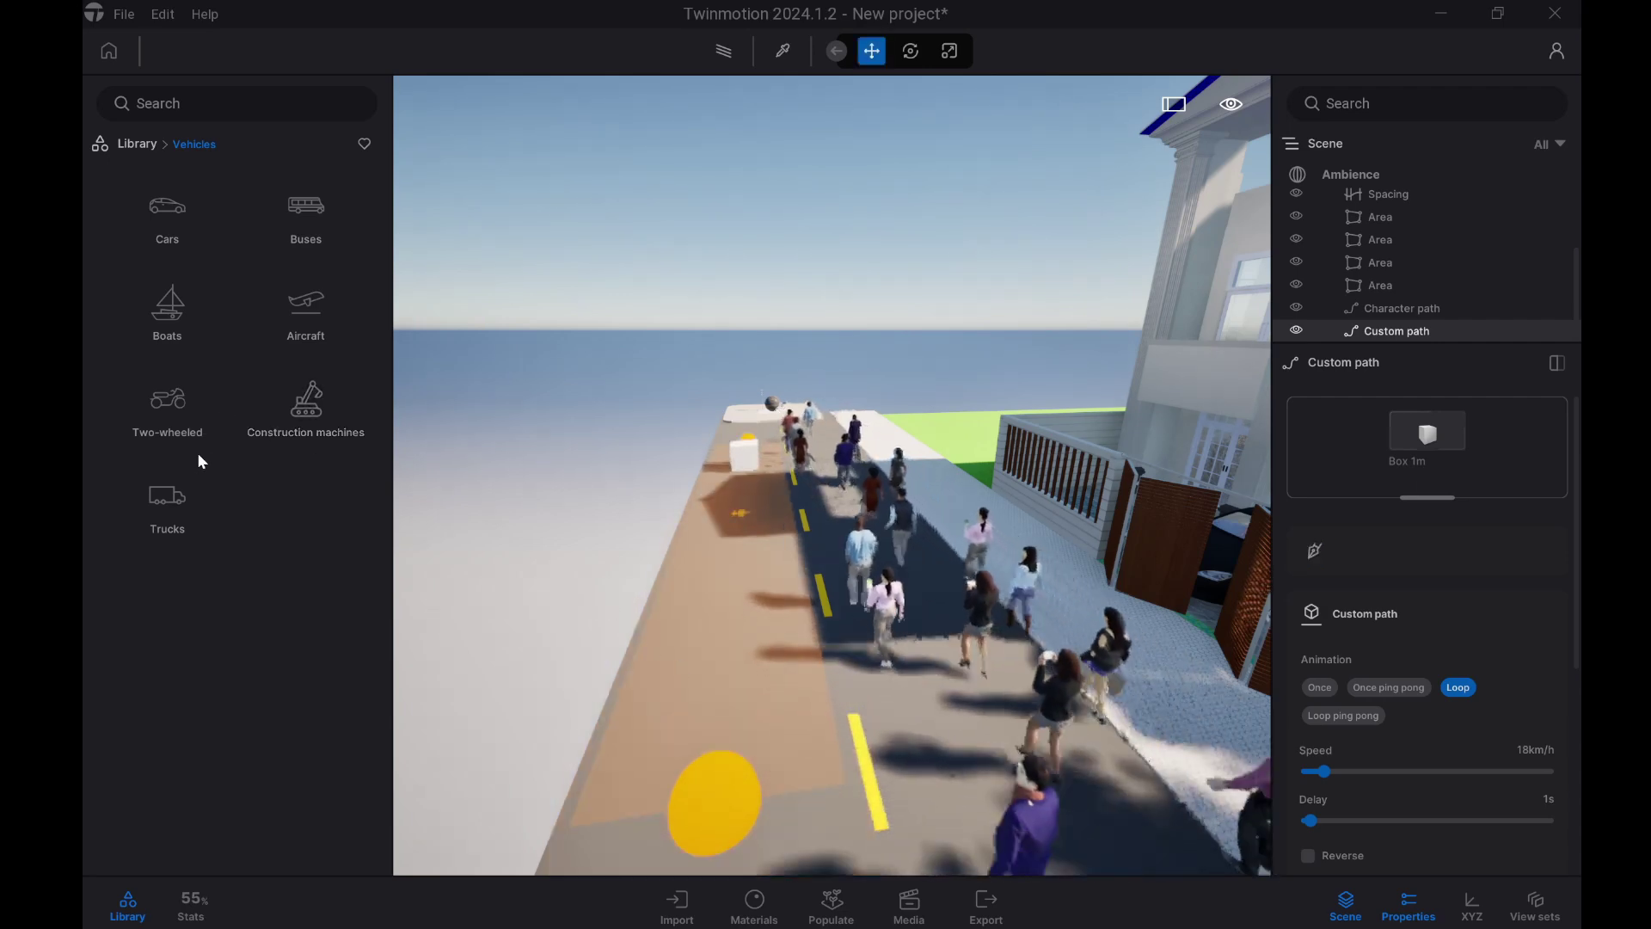
Step: Replace the new custom path's Box 1m with the Plane 01 Flying model from the aircraft library
{"action": "left_click", "coordinate": [292, 304]}
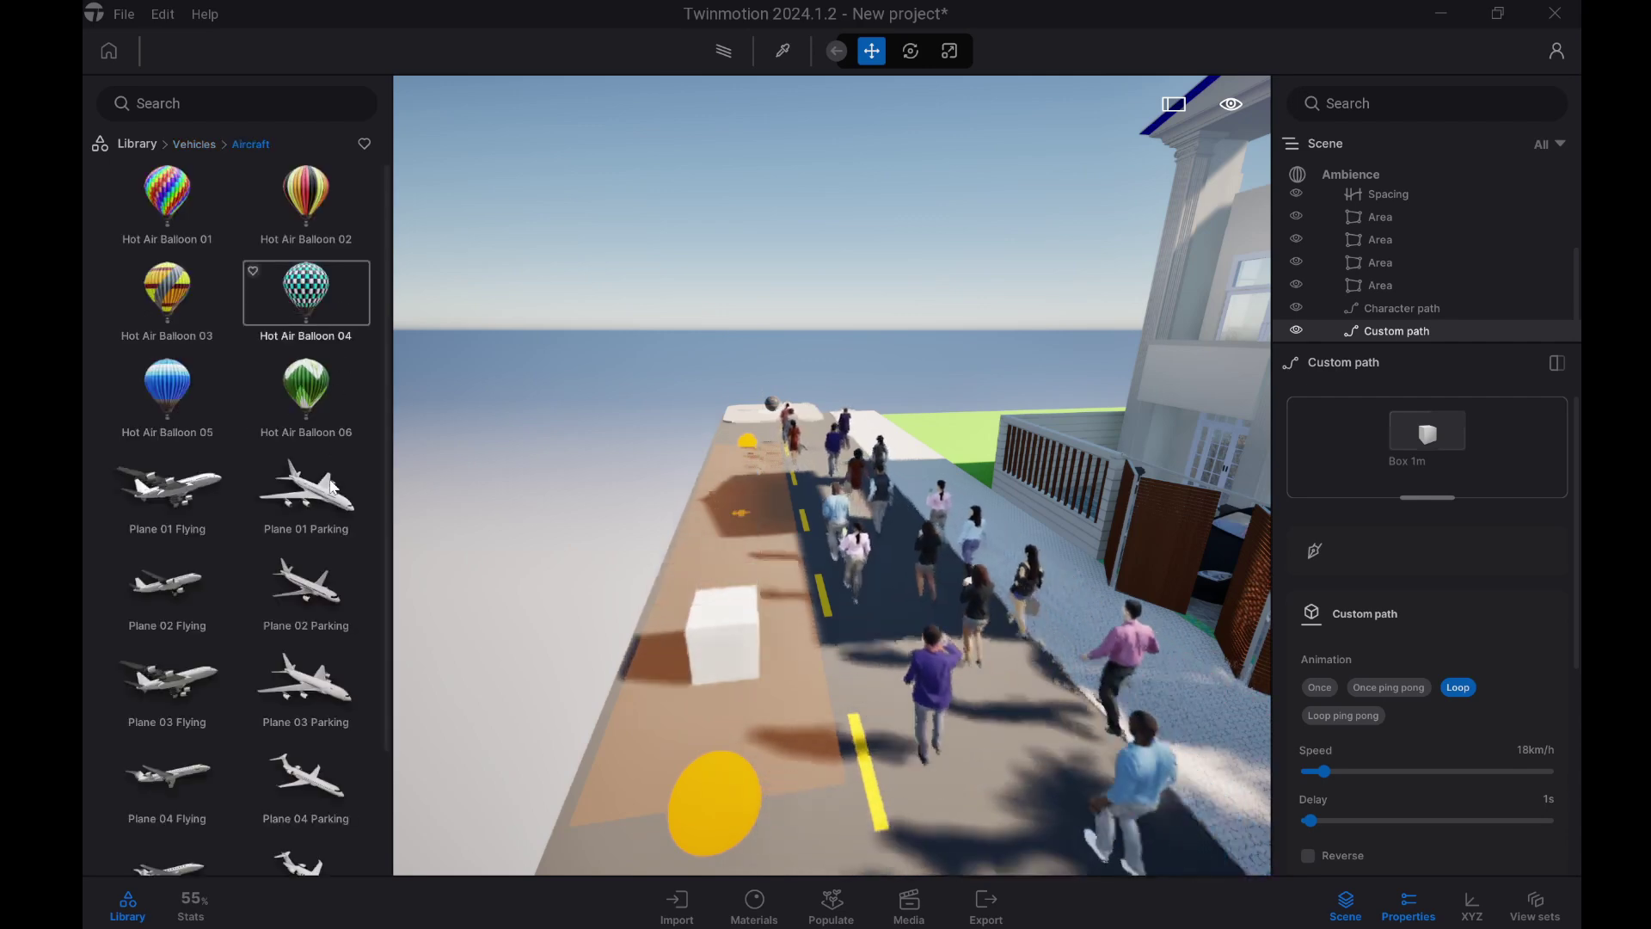
{"action": "mouse_move", "coordinate": [164, 492]}
{"action": "left_click_drag", "start_coordinate": [575, 422], "coordinate": [1408, 449]}
{"action": "scroll", "coordinate": [719, 720], "scroll_direction": "down", "scroll_amount": 3}
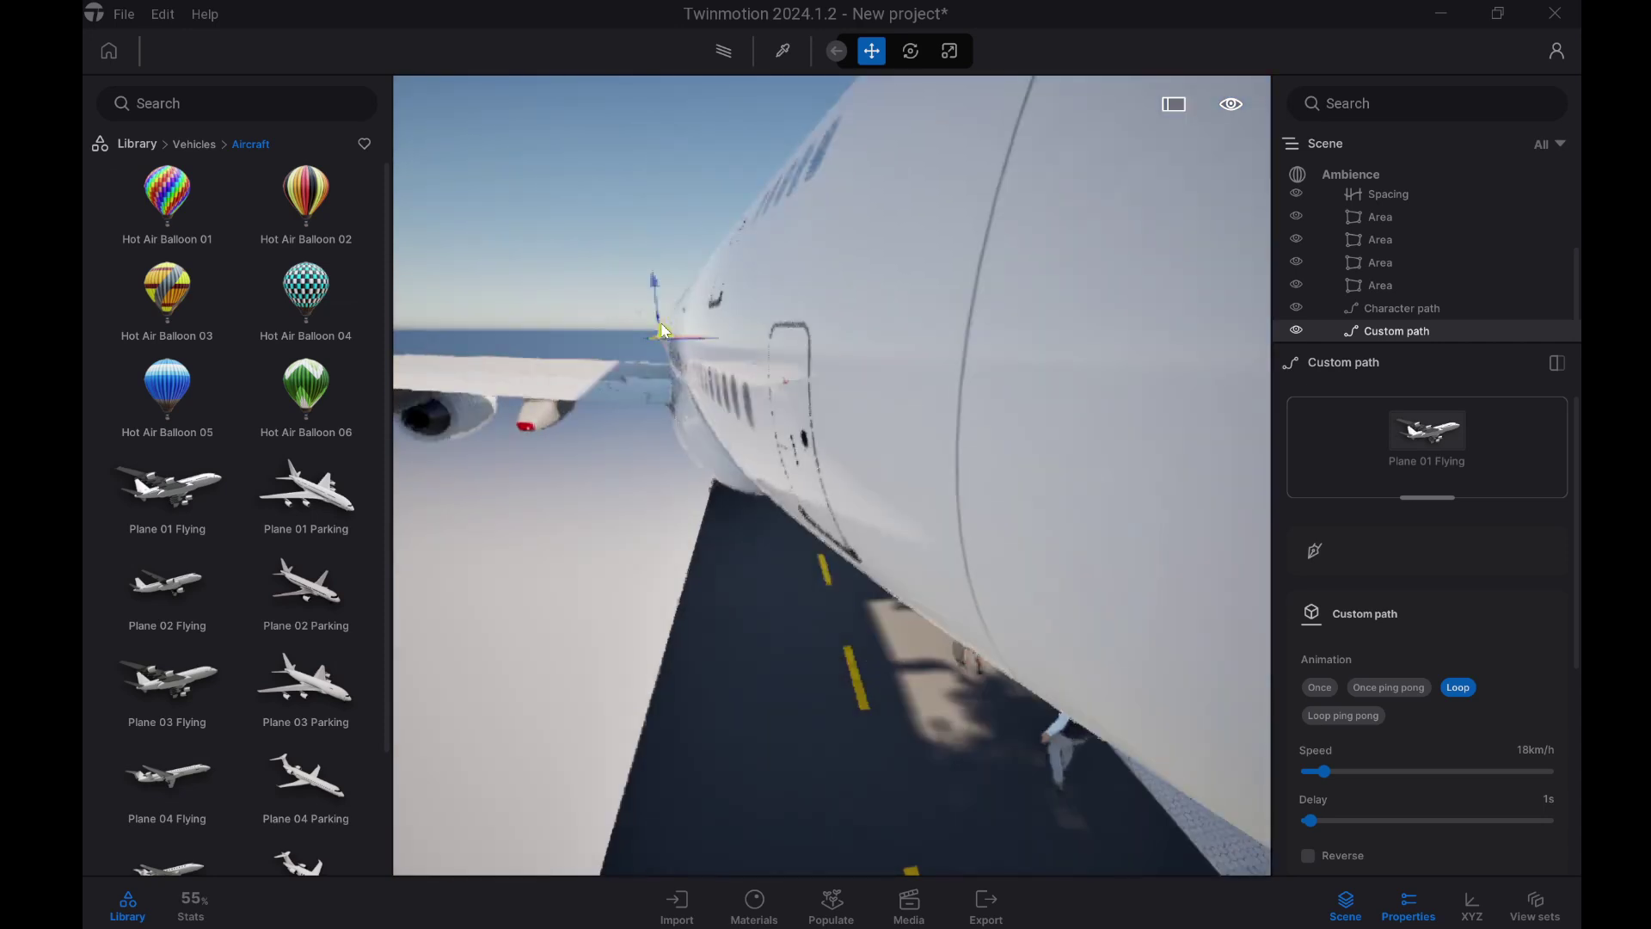
Step: Delete the plane's path and draw a large curved custom path over the open ground beyond the road, through four points
{"action": "key", "text": "Delete"}
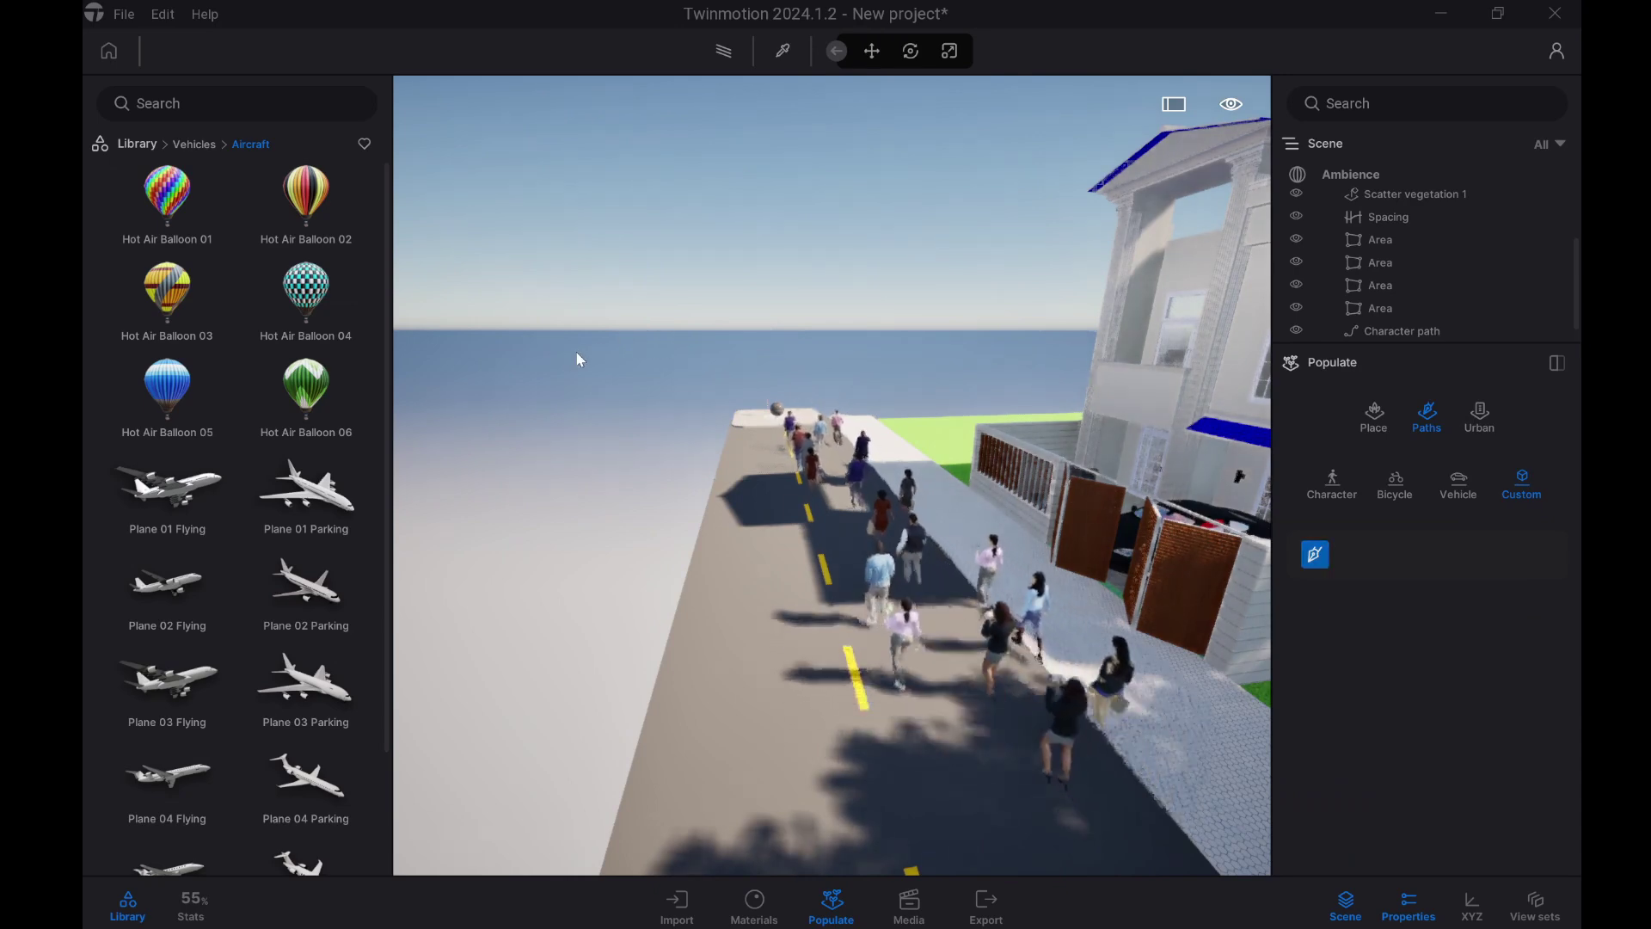
{"action": "left_click", "coordinate": [518, 368]}
{"action": "left_click", "coordinate": [757, 346]}
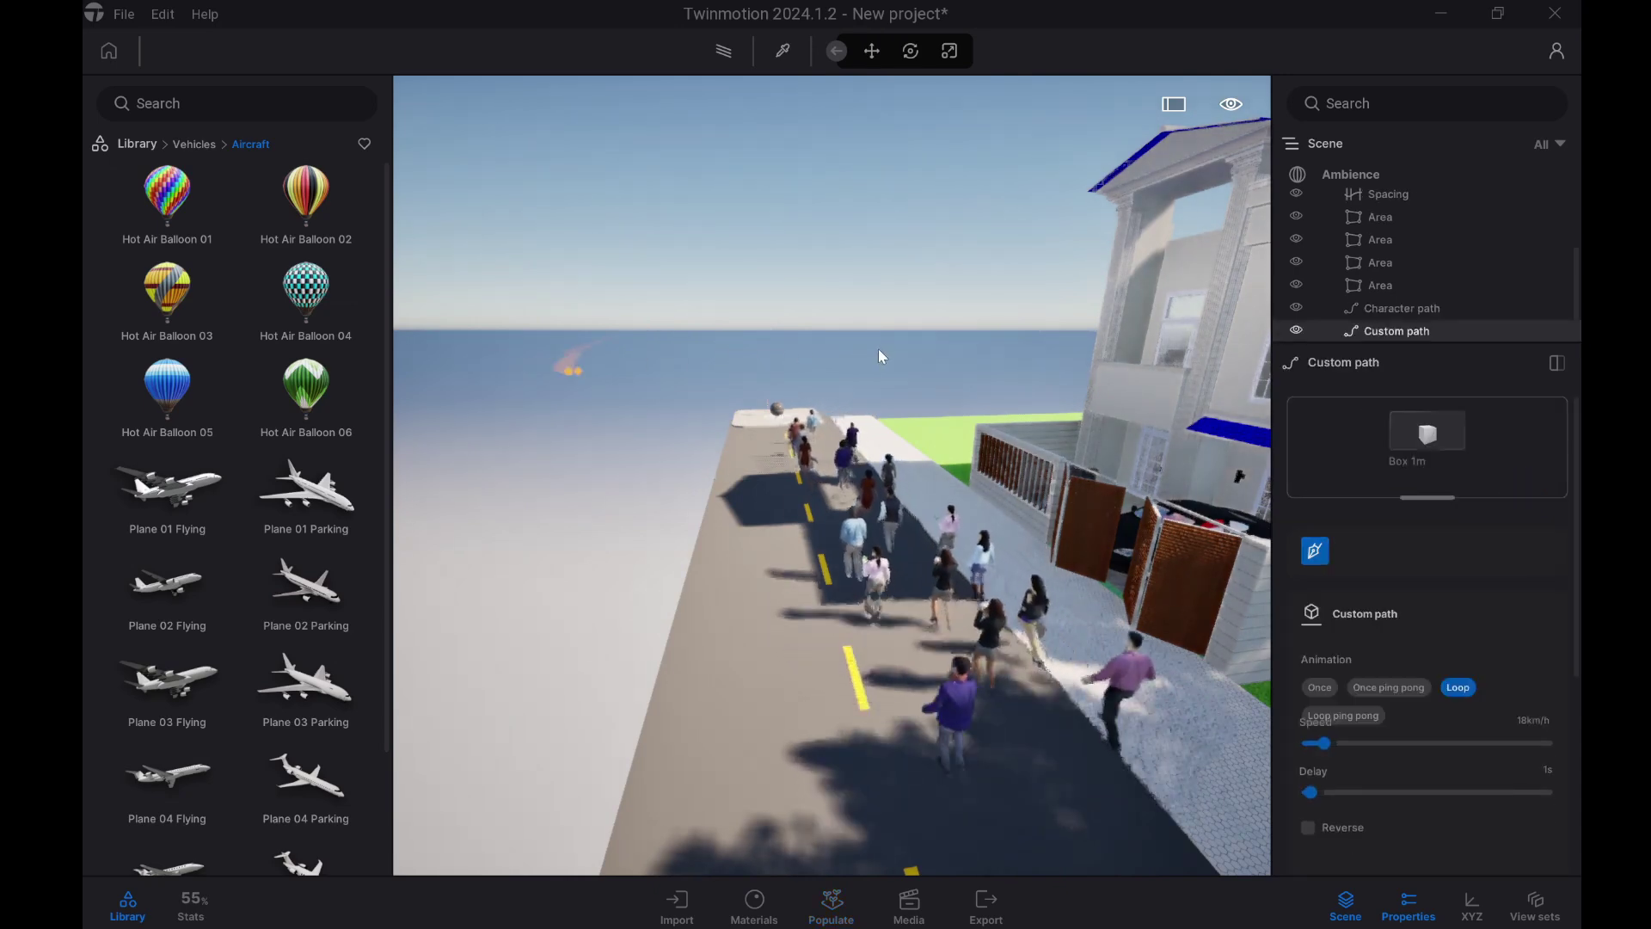
{"action": "left_click", "coordinate": [960, 356]}
{"action": "left_click", "coordinate": [660, 412]}
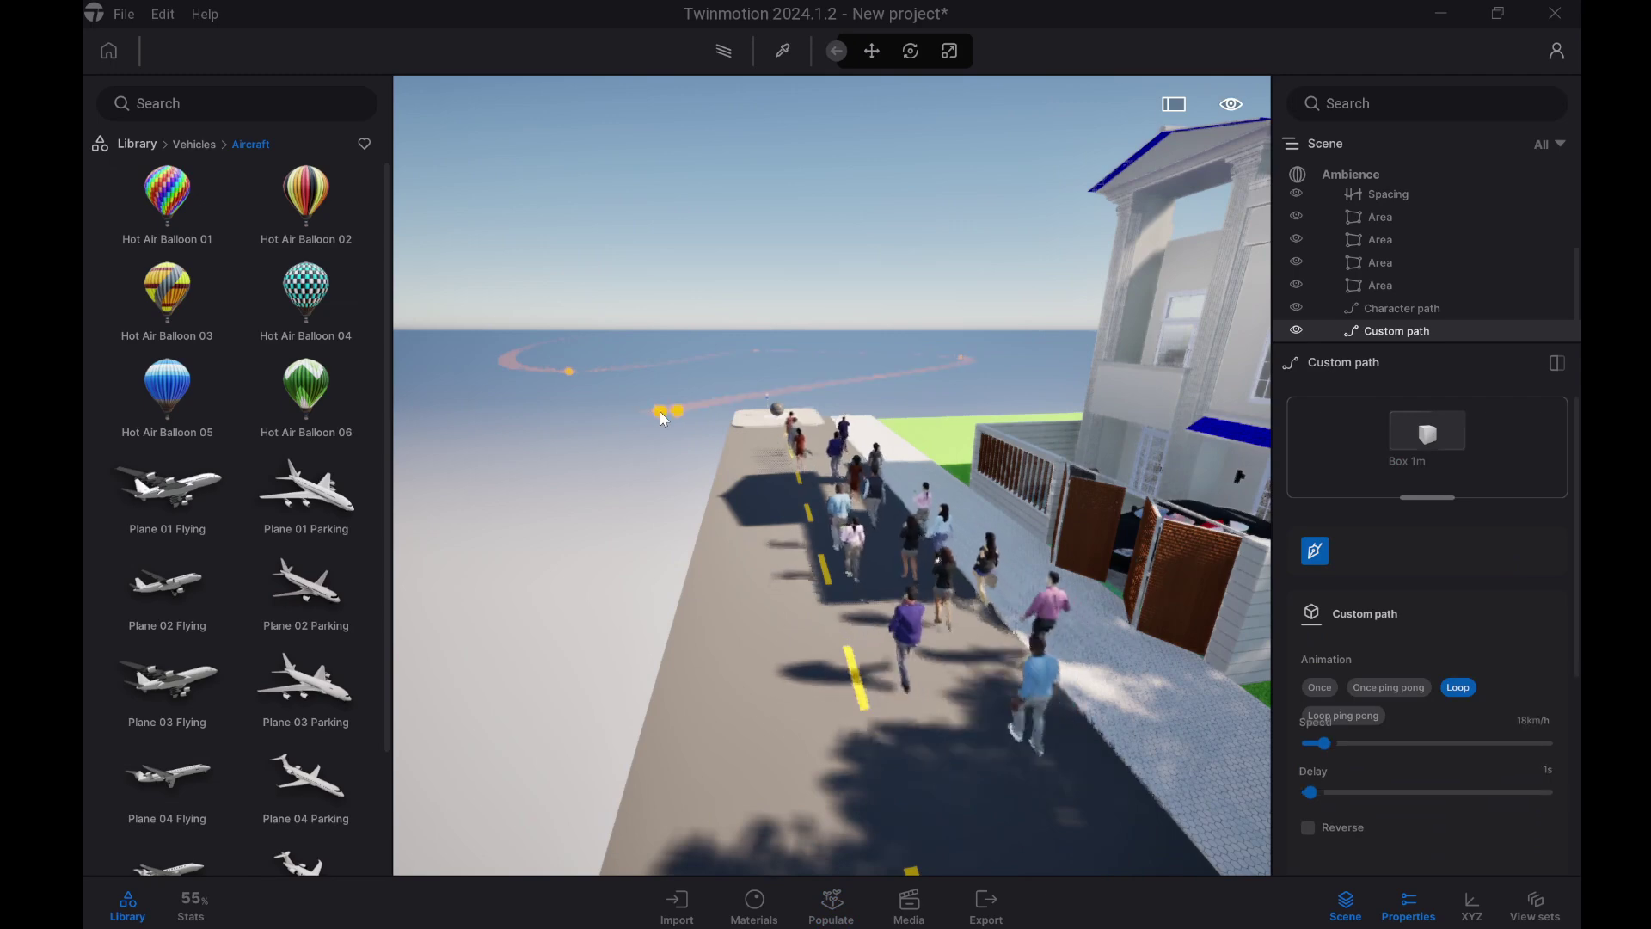
{"action": "key", "text": "Escape"}
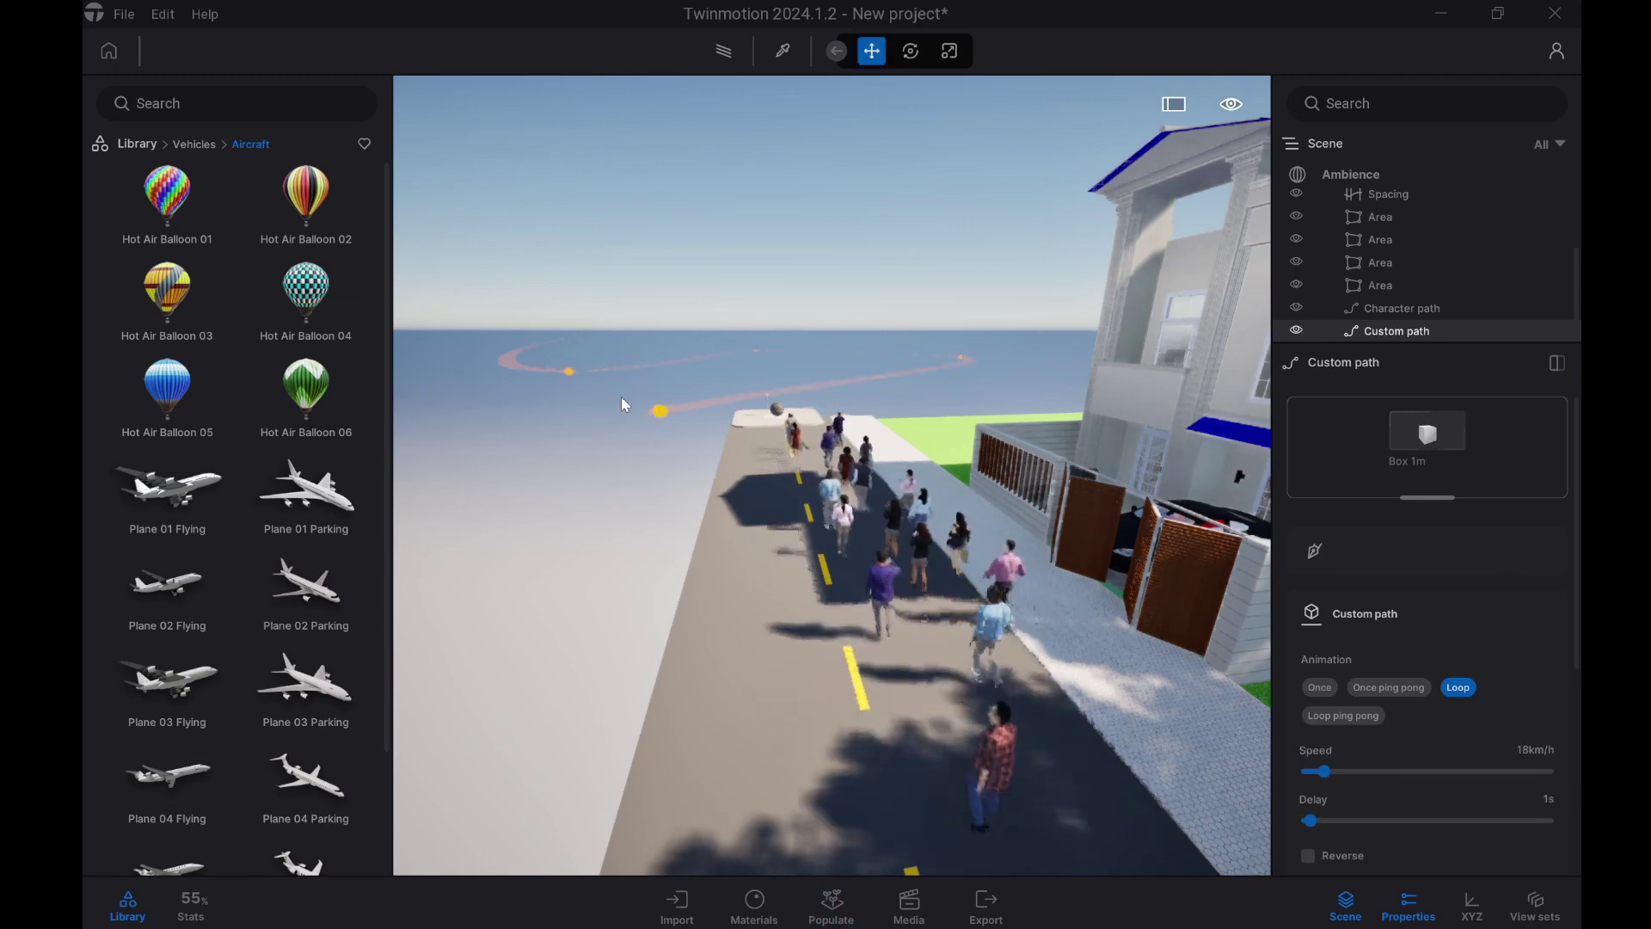
Step: Raise the starting point of the curved custom path high into the sky and deselect the path
{"action": "left_click", "coordinate": [568, 372]}
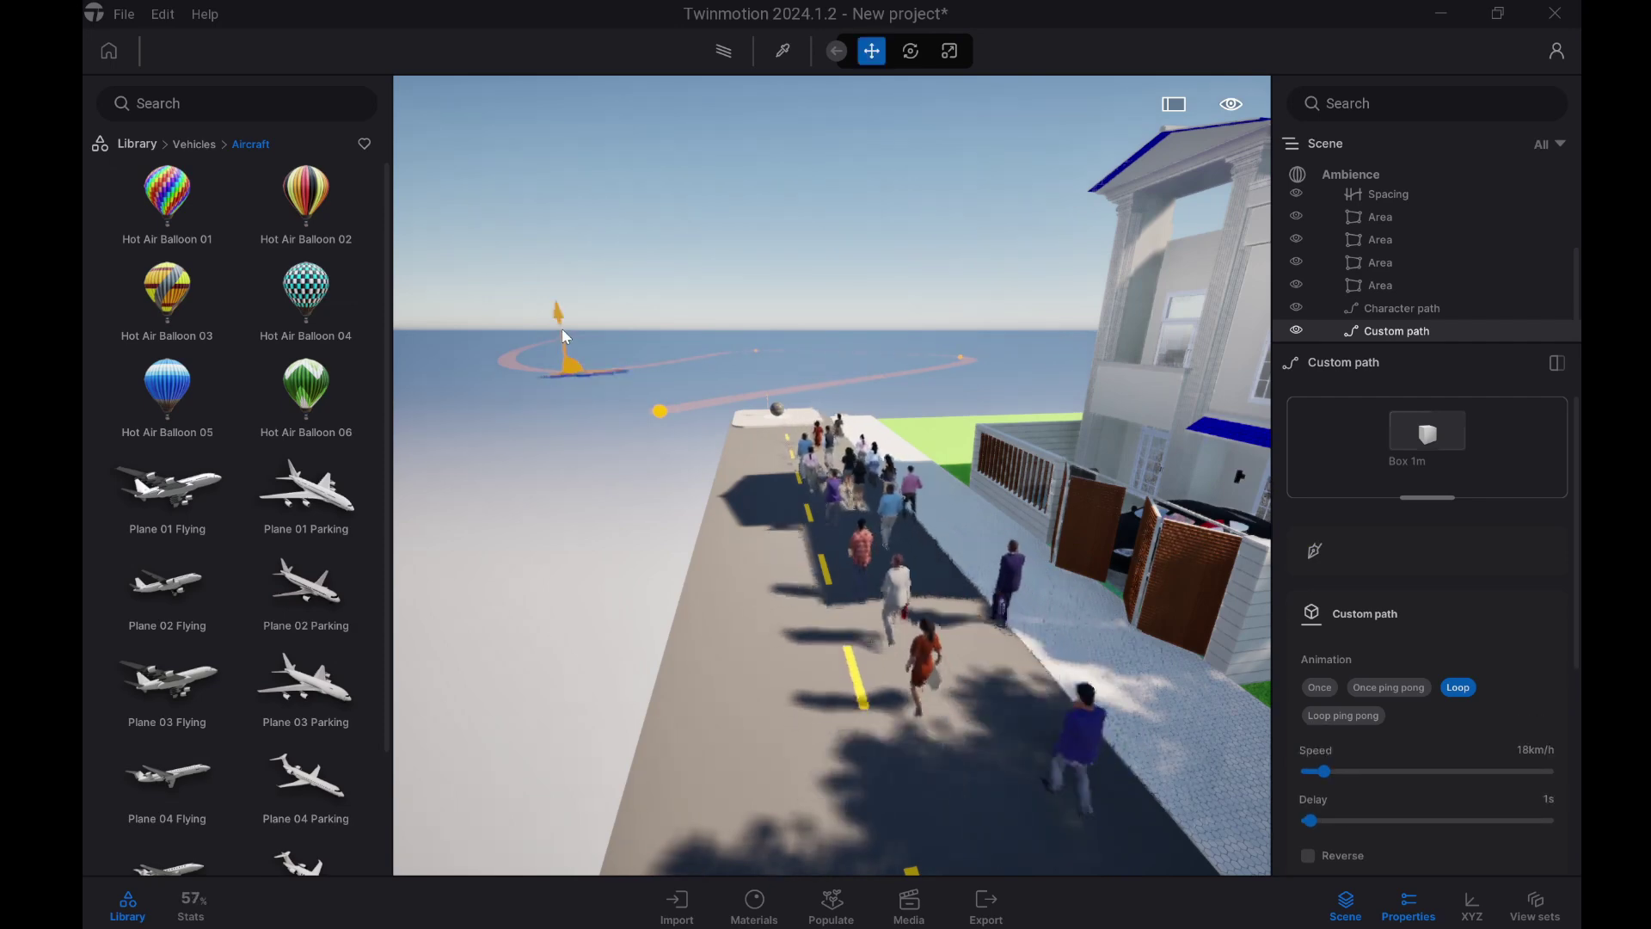
{"action": "left_click_drag", "start_coordinate": [561, 327], "coordinate": [537, 143]}
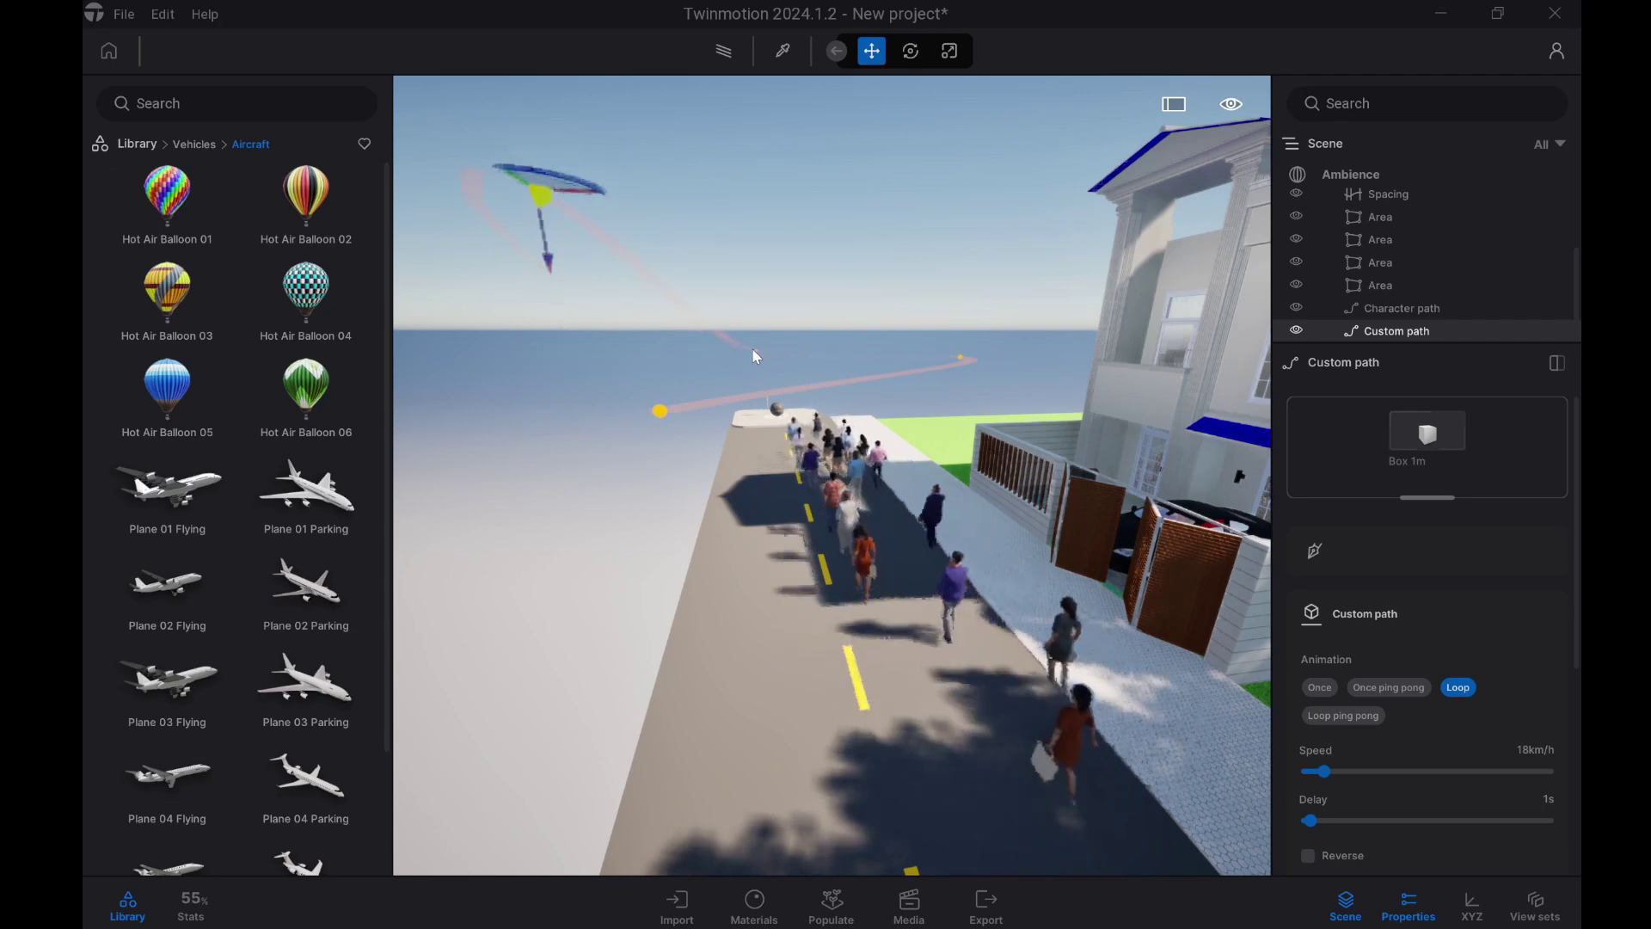
{"action": "left_click", "coordinate": [757, 347]}
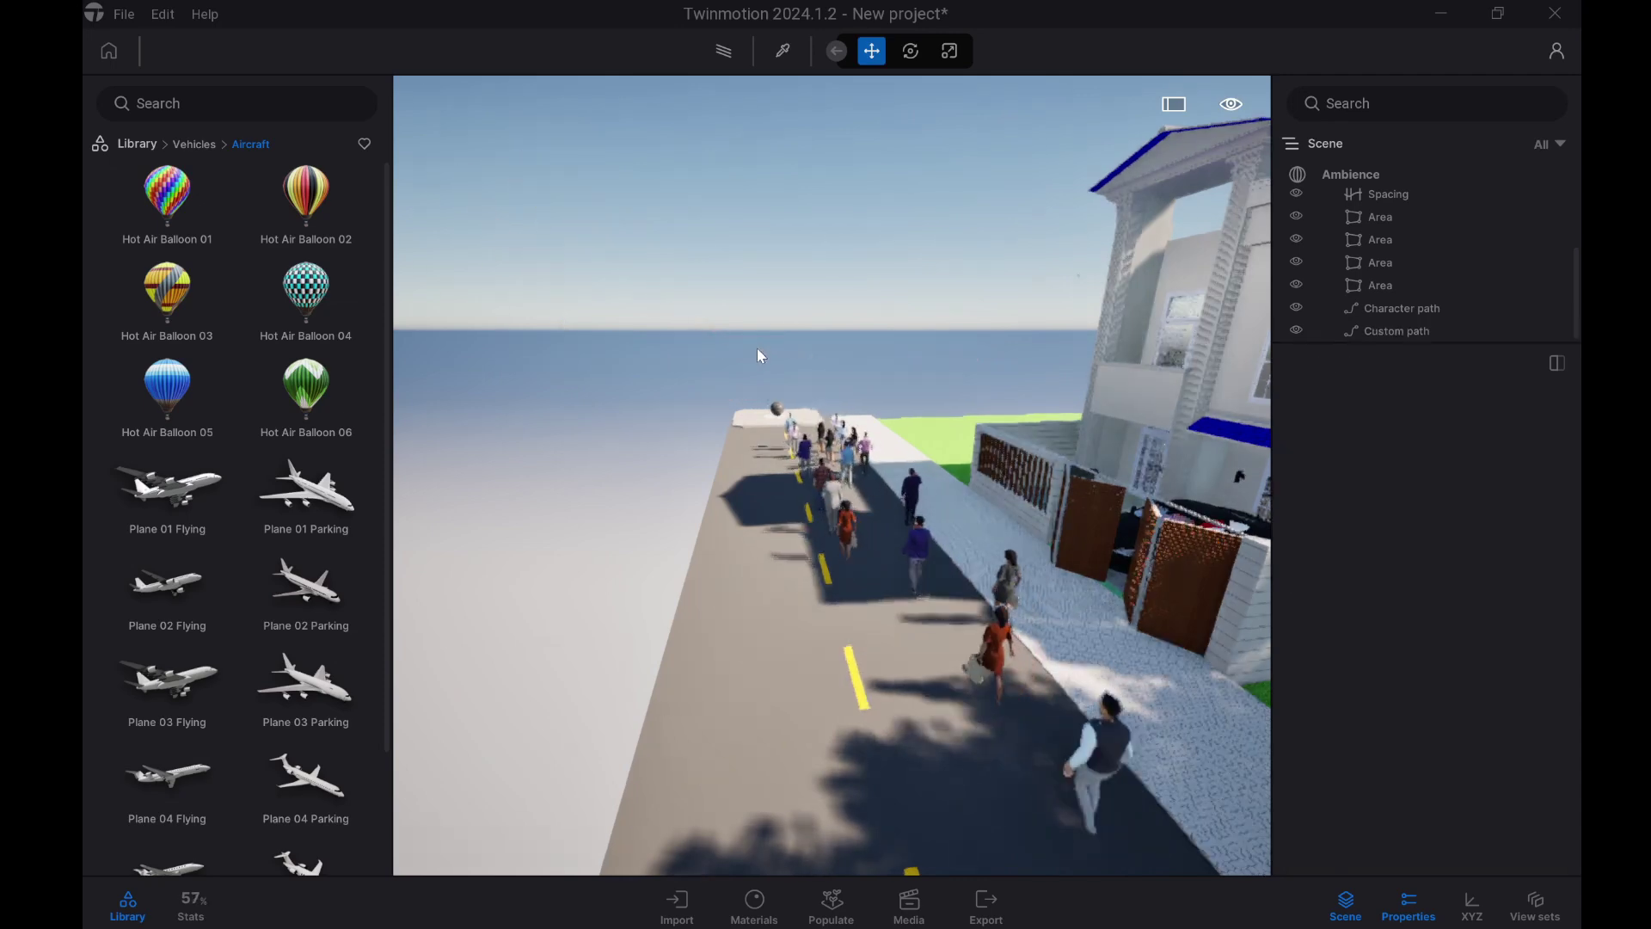
{"action": "left_click", "coordinate": [909, 903]}
{"action": "left_click", "coordinate": [821, 903]}
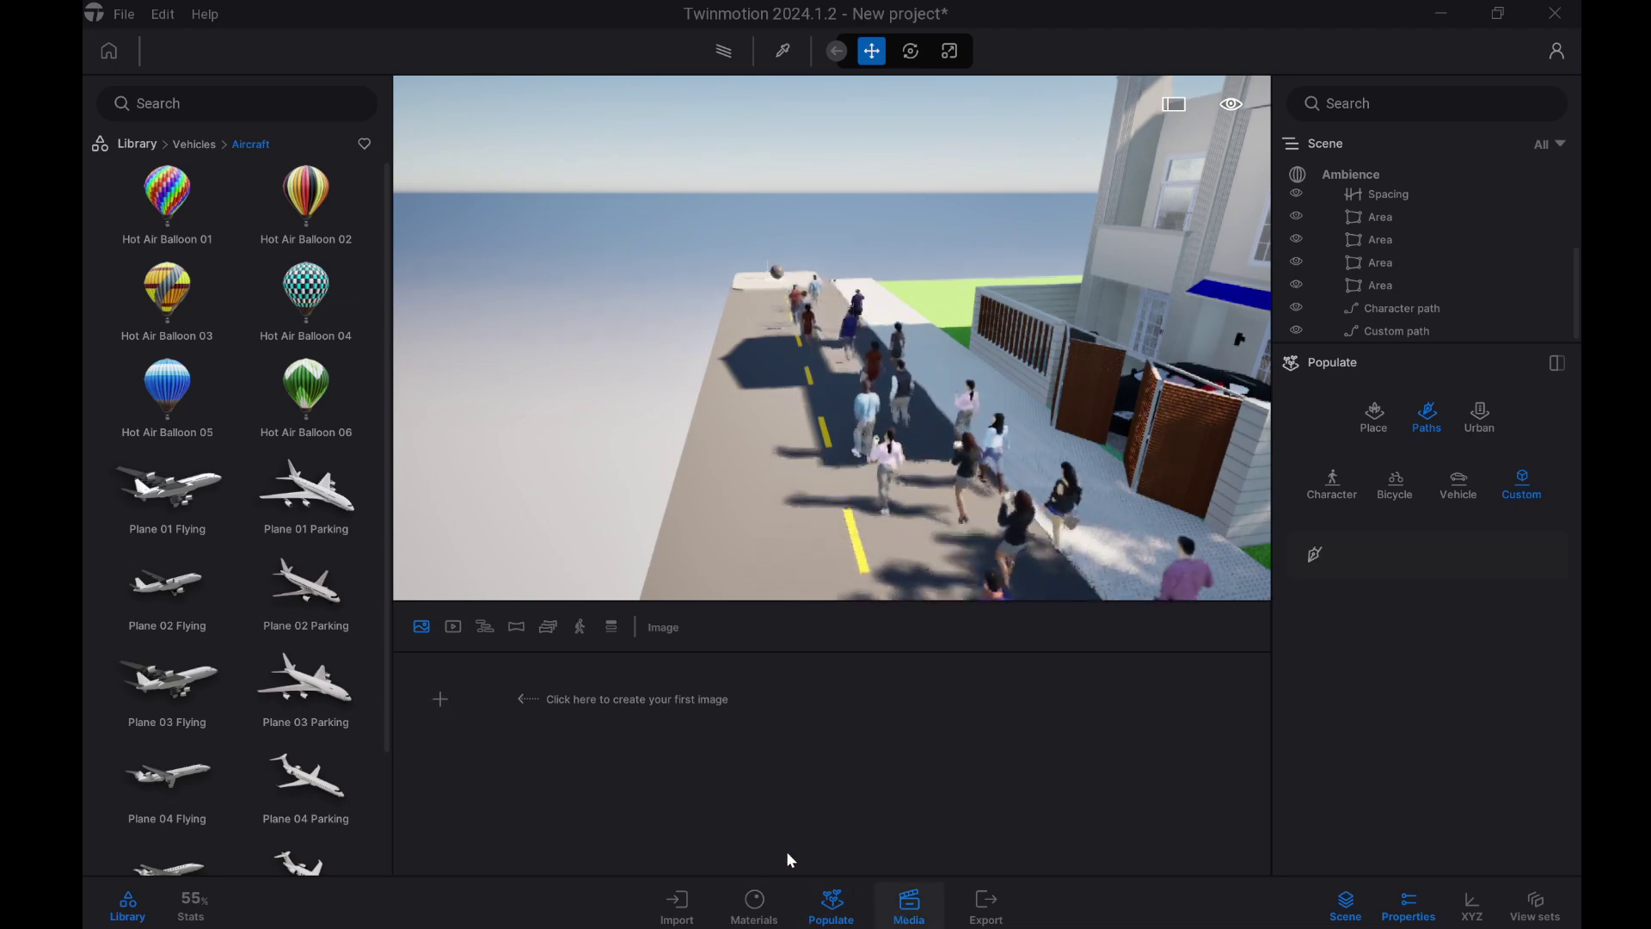
{"action": "left_click", "coordinate": [905, 911]}
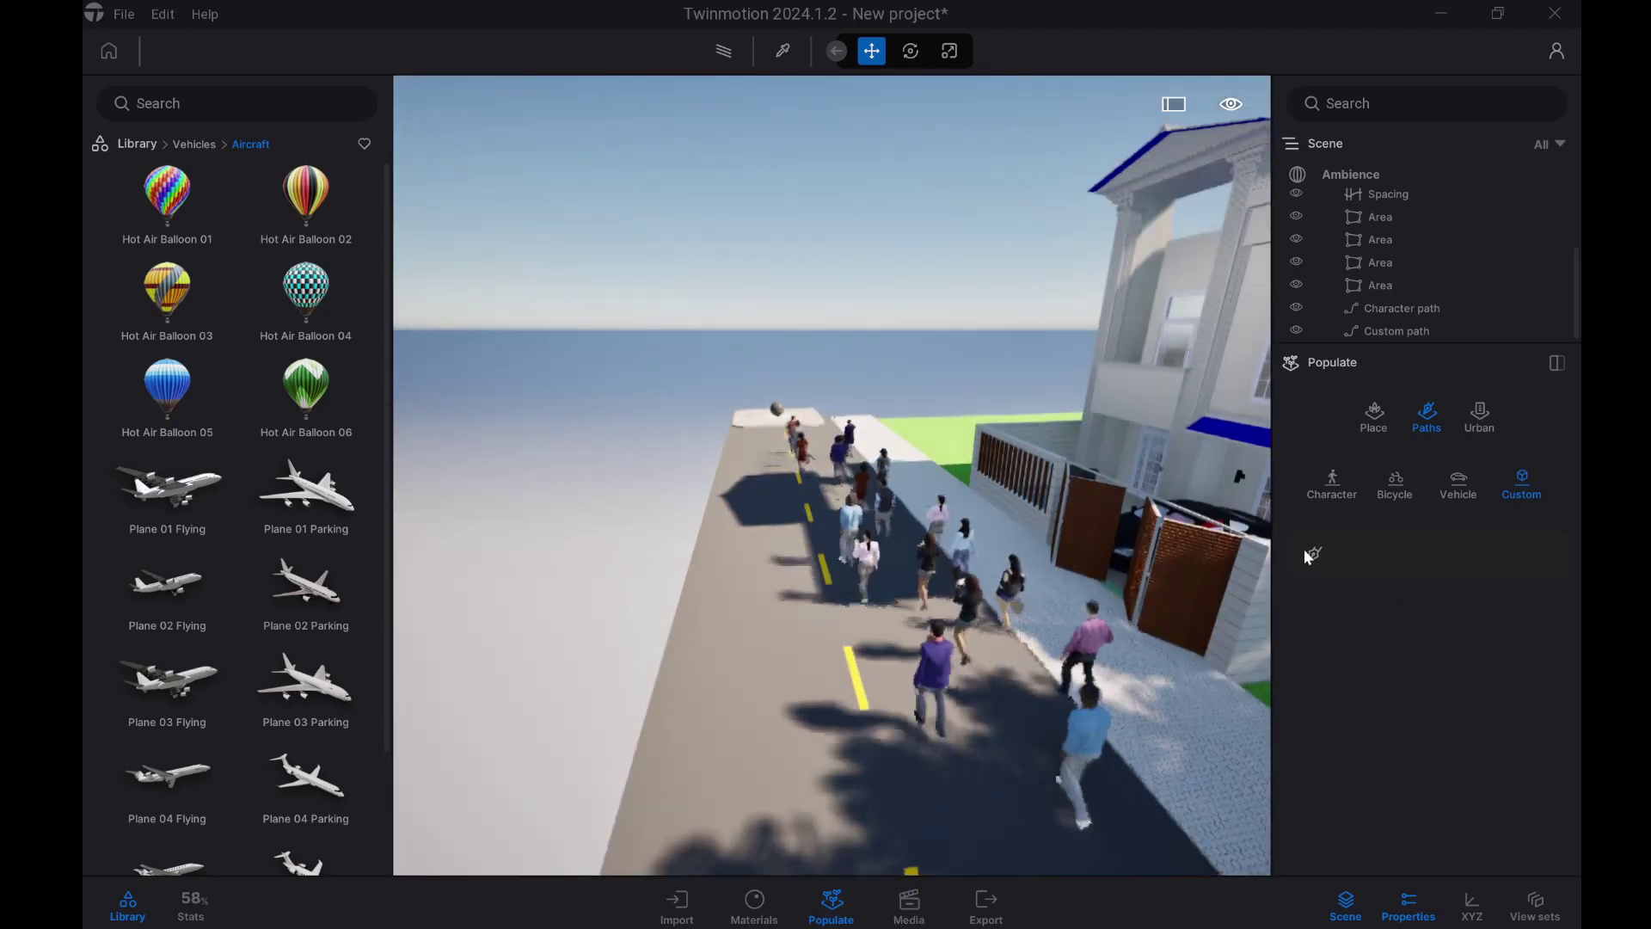
{"action": "left_click", "coordinate": [1314, 555]}
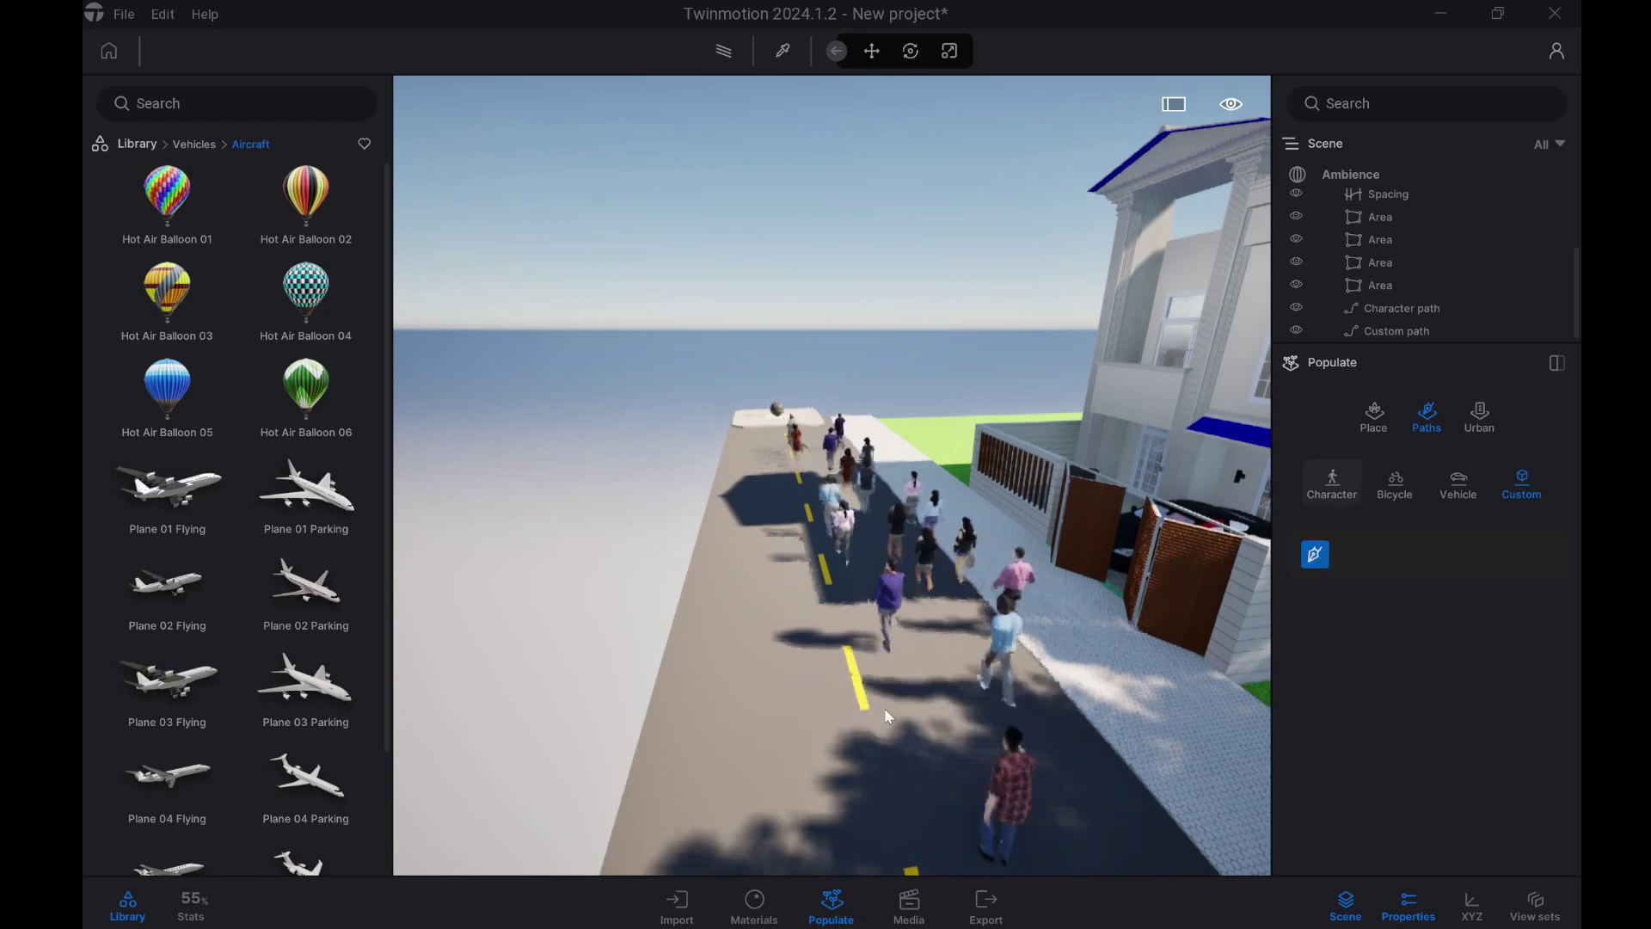
{"action": "right_click", "coordinate": [874, 685]}
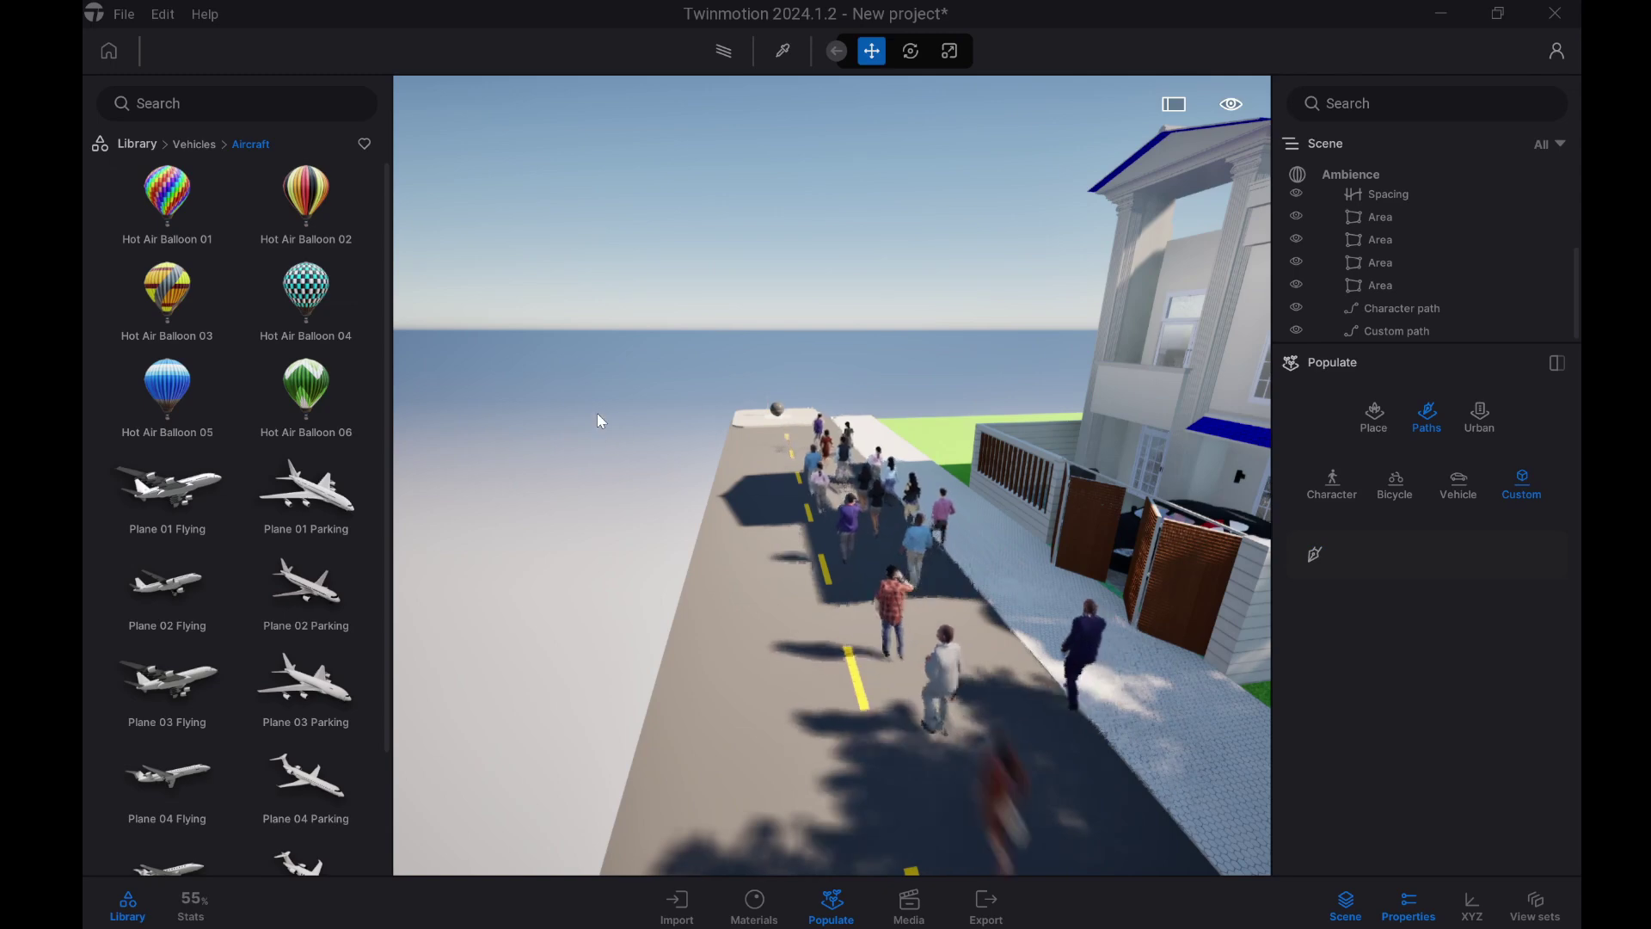
{"action": "left_click", "coordinate": [1367, 217]}
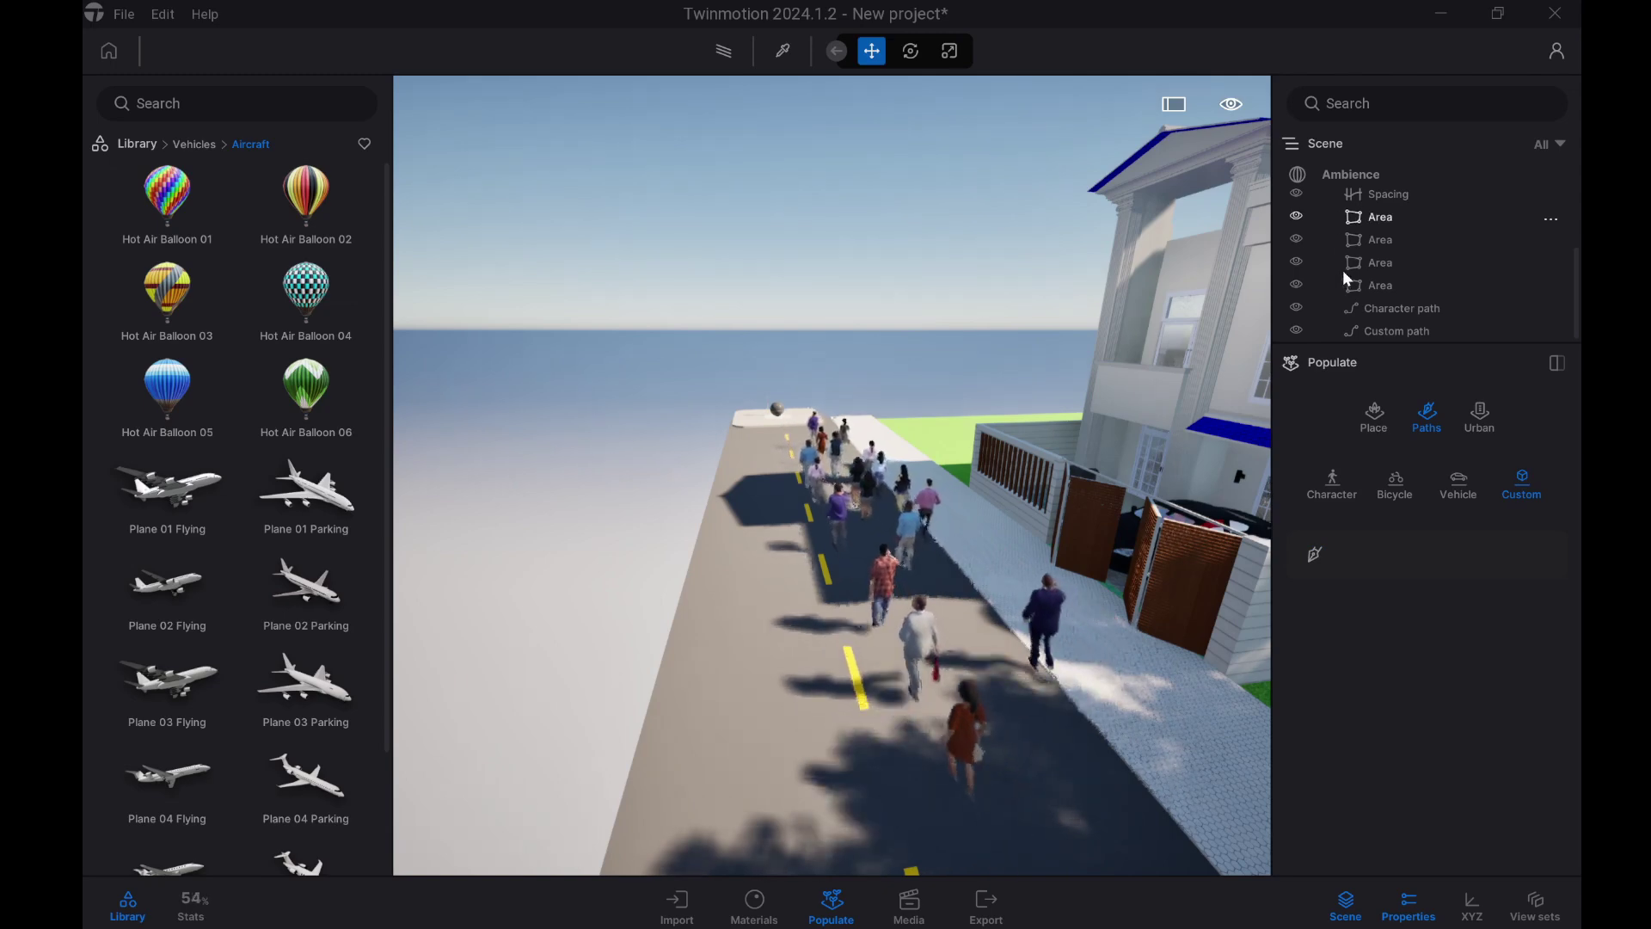
Step: Select the large curved custom path beyond the road and raise it higher into the sky
{"action": "left_click", "coordinate": [1390, 295]}
{"action": "left_click", "coordinate": [1394, 308]}
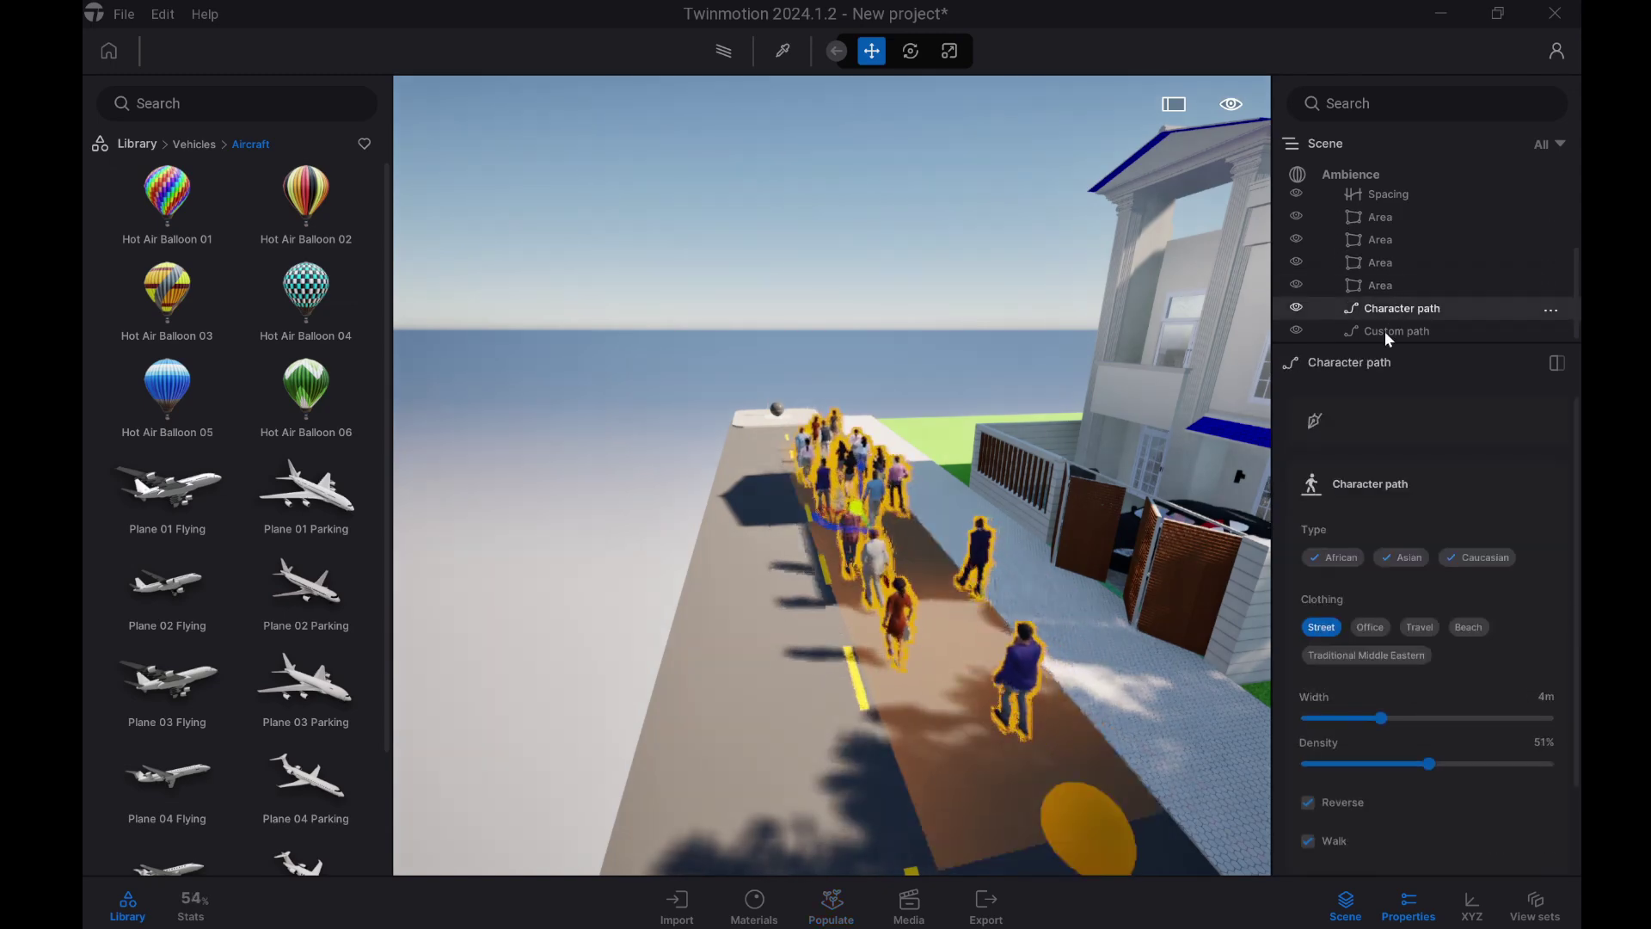
{"action": "left_click", "coordinate": [1385, 332]}
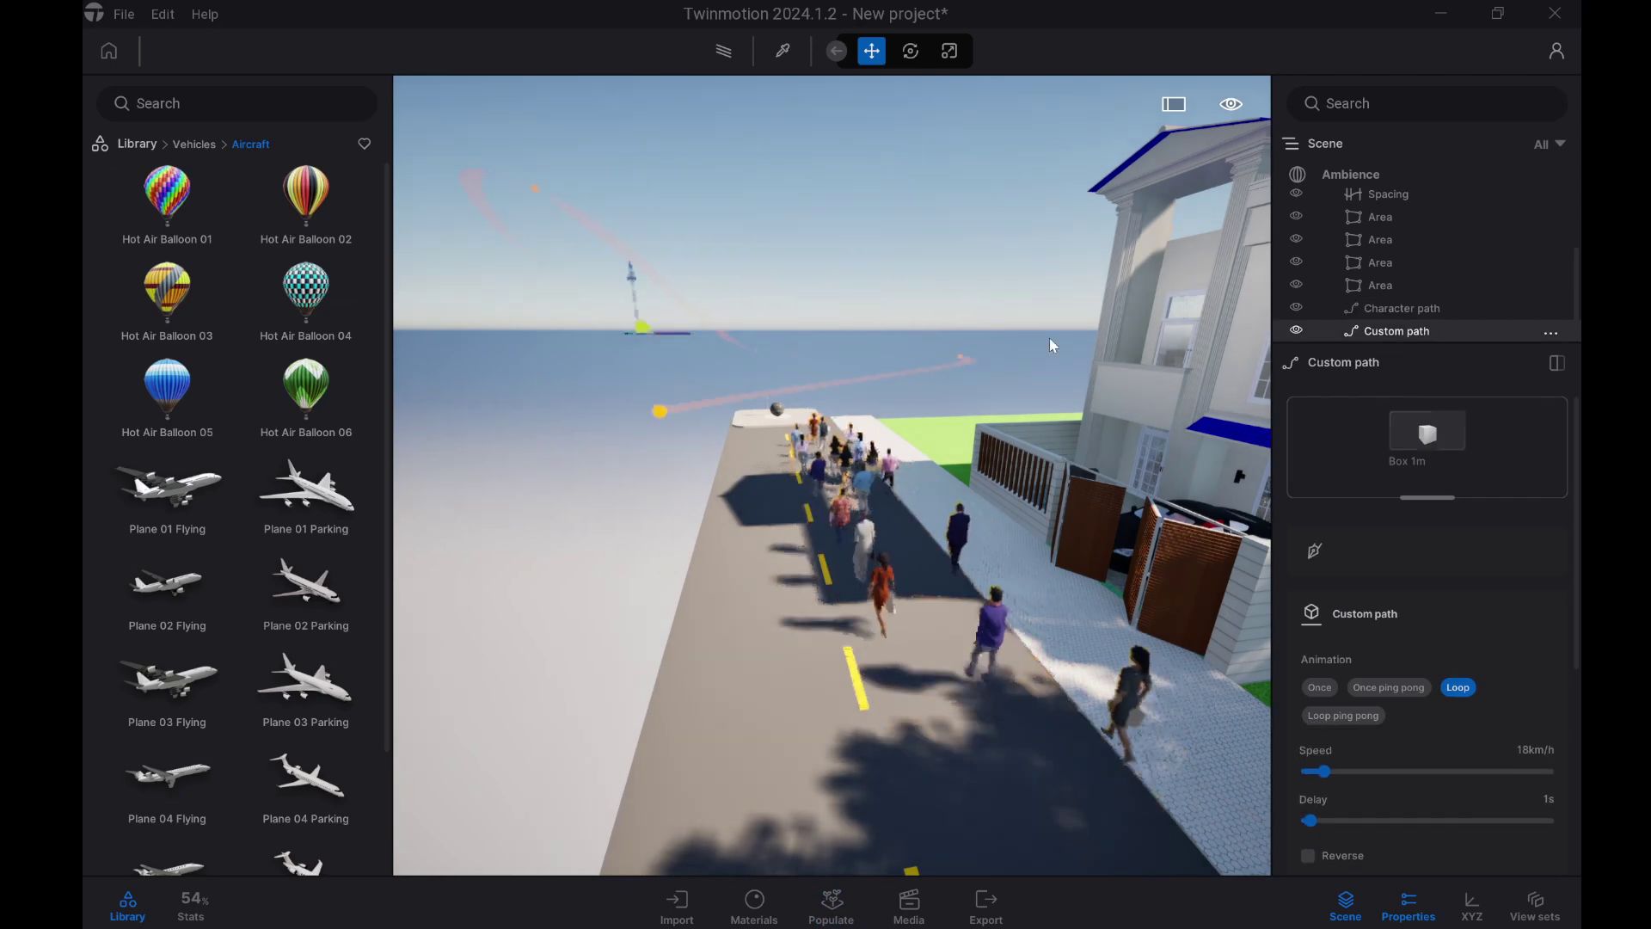
{"action": "left_click", "coordinate": [960, 354]}
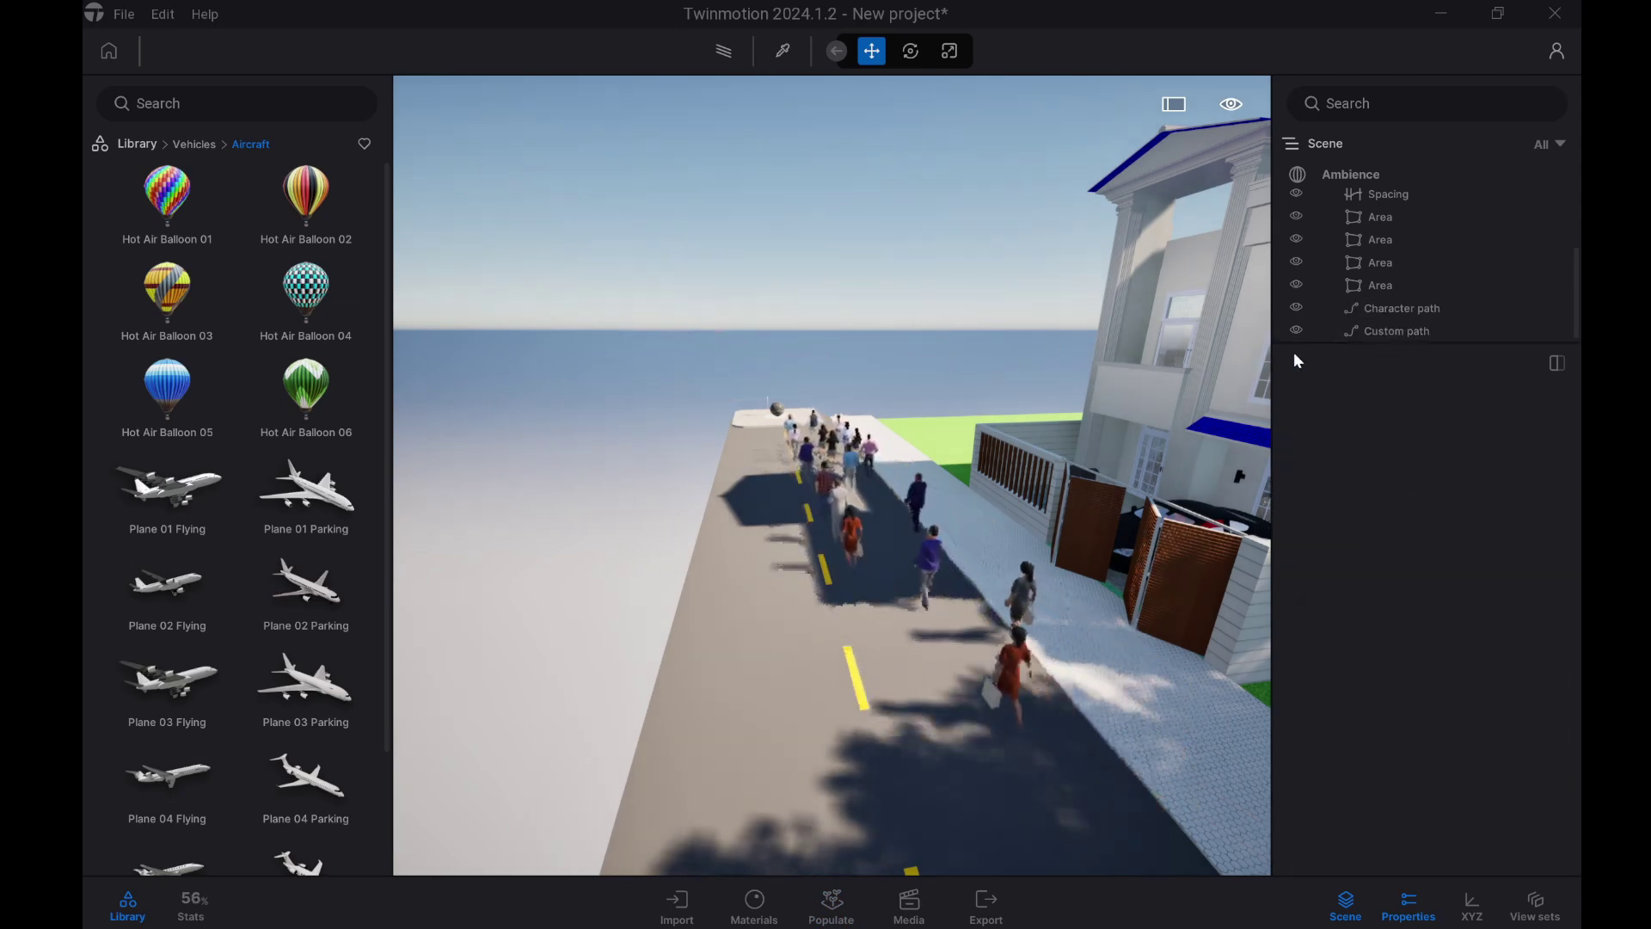
{"action": "left_click", "coordinate": [1362, 334]}
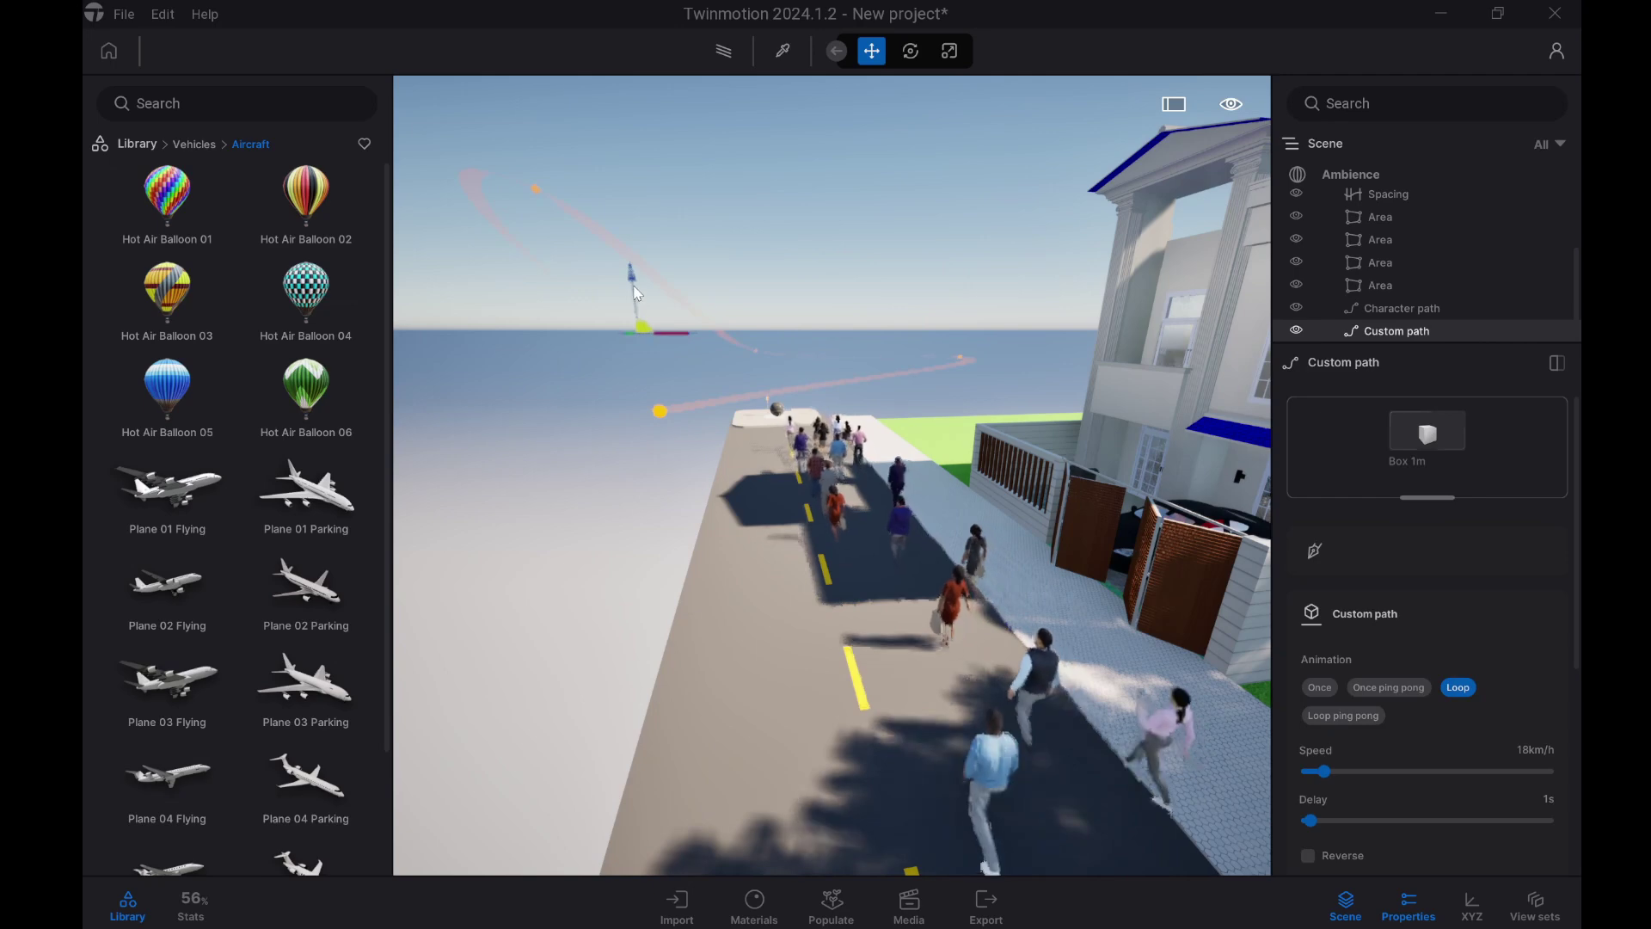
{"action": "left_click_drag", "start_coordinate": [637, 295], "coordinate": [644, 230]}
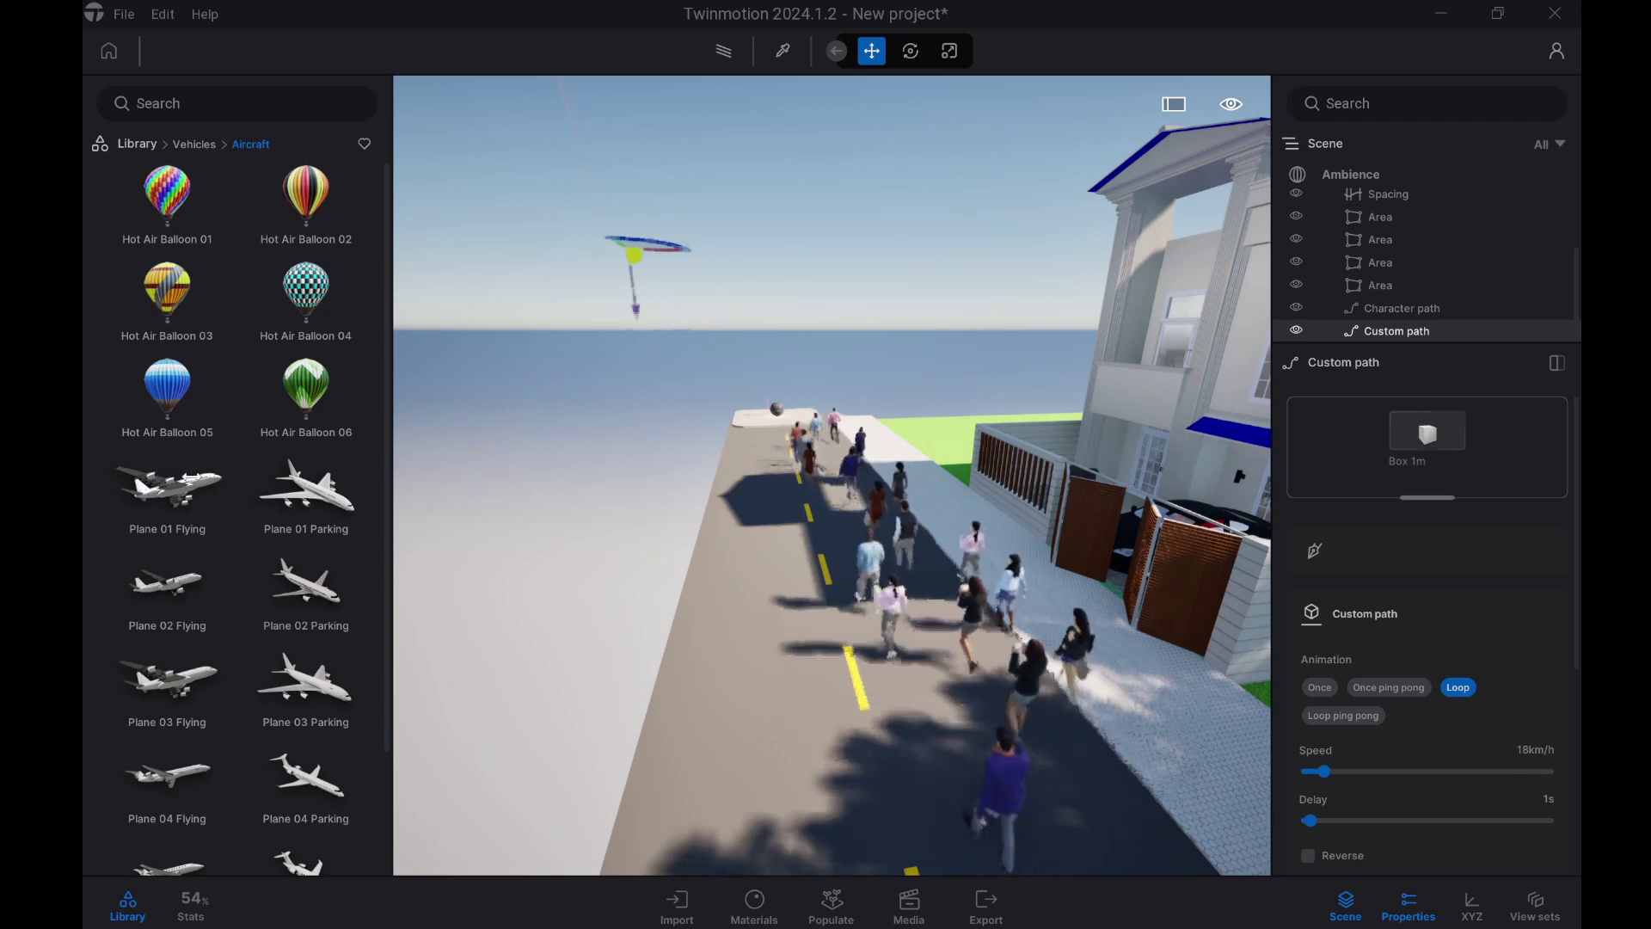
Step: Replace the curved path's Box 1m with Plane 01 Flying, set speed to 250 km/h and delay to 0 s, and deselect the path
{"action": "mouse_move", "coordinate": [162, 491]}
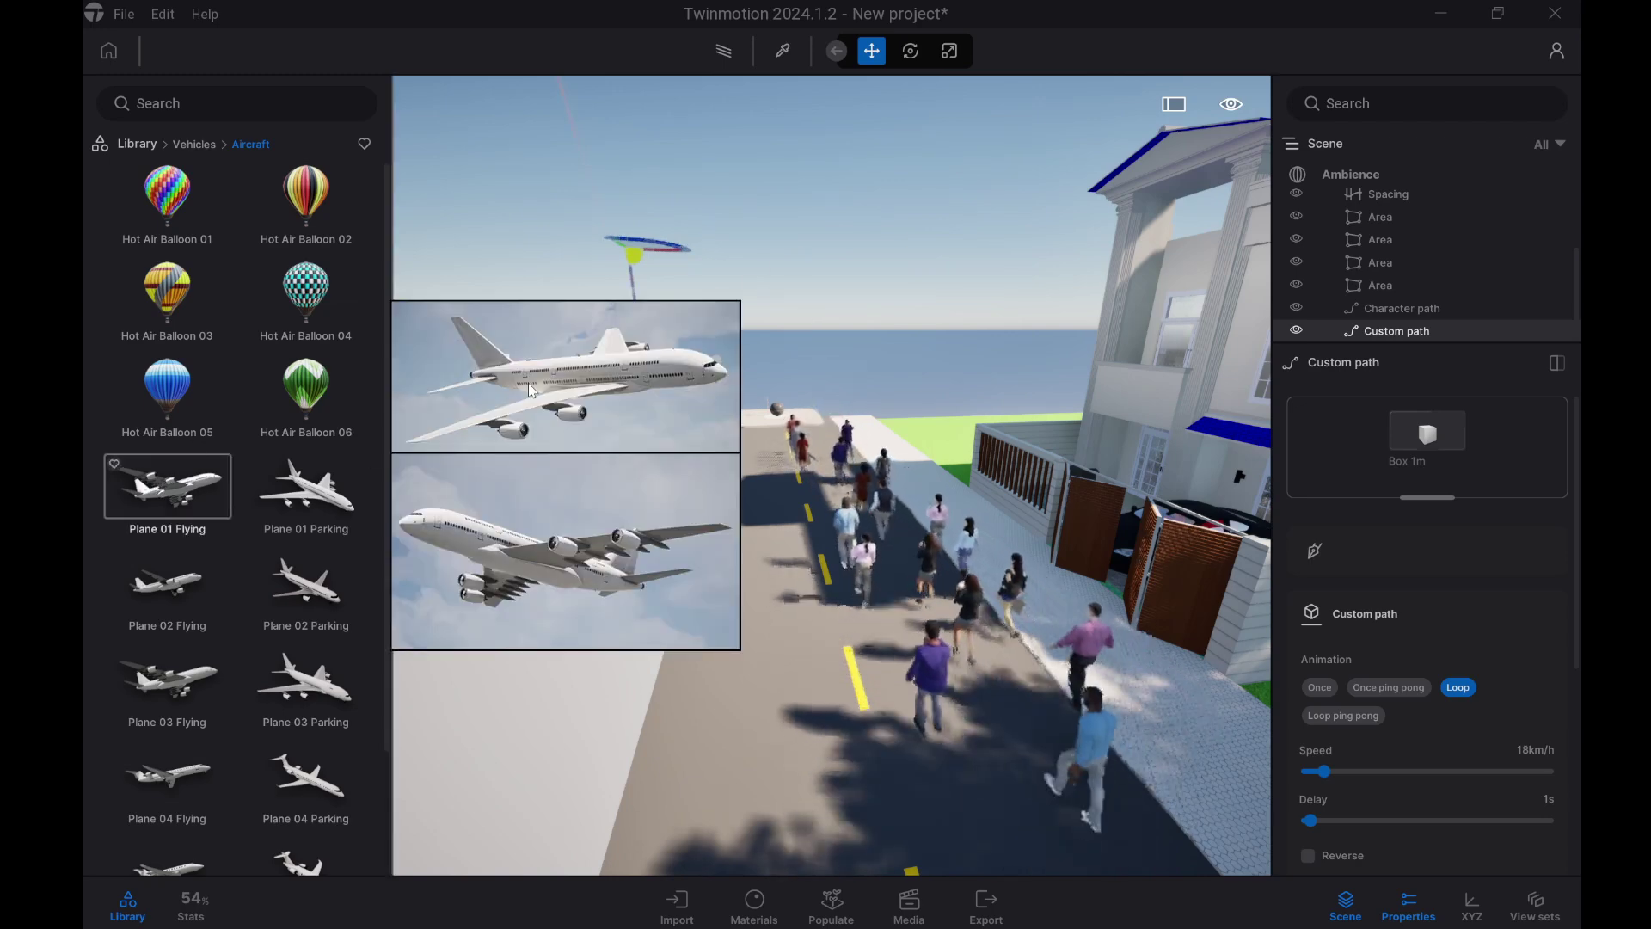
{"action": "left_click_drag", "start_coordinate": [531, 391], "coordinate": [1402, 494]}
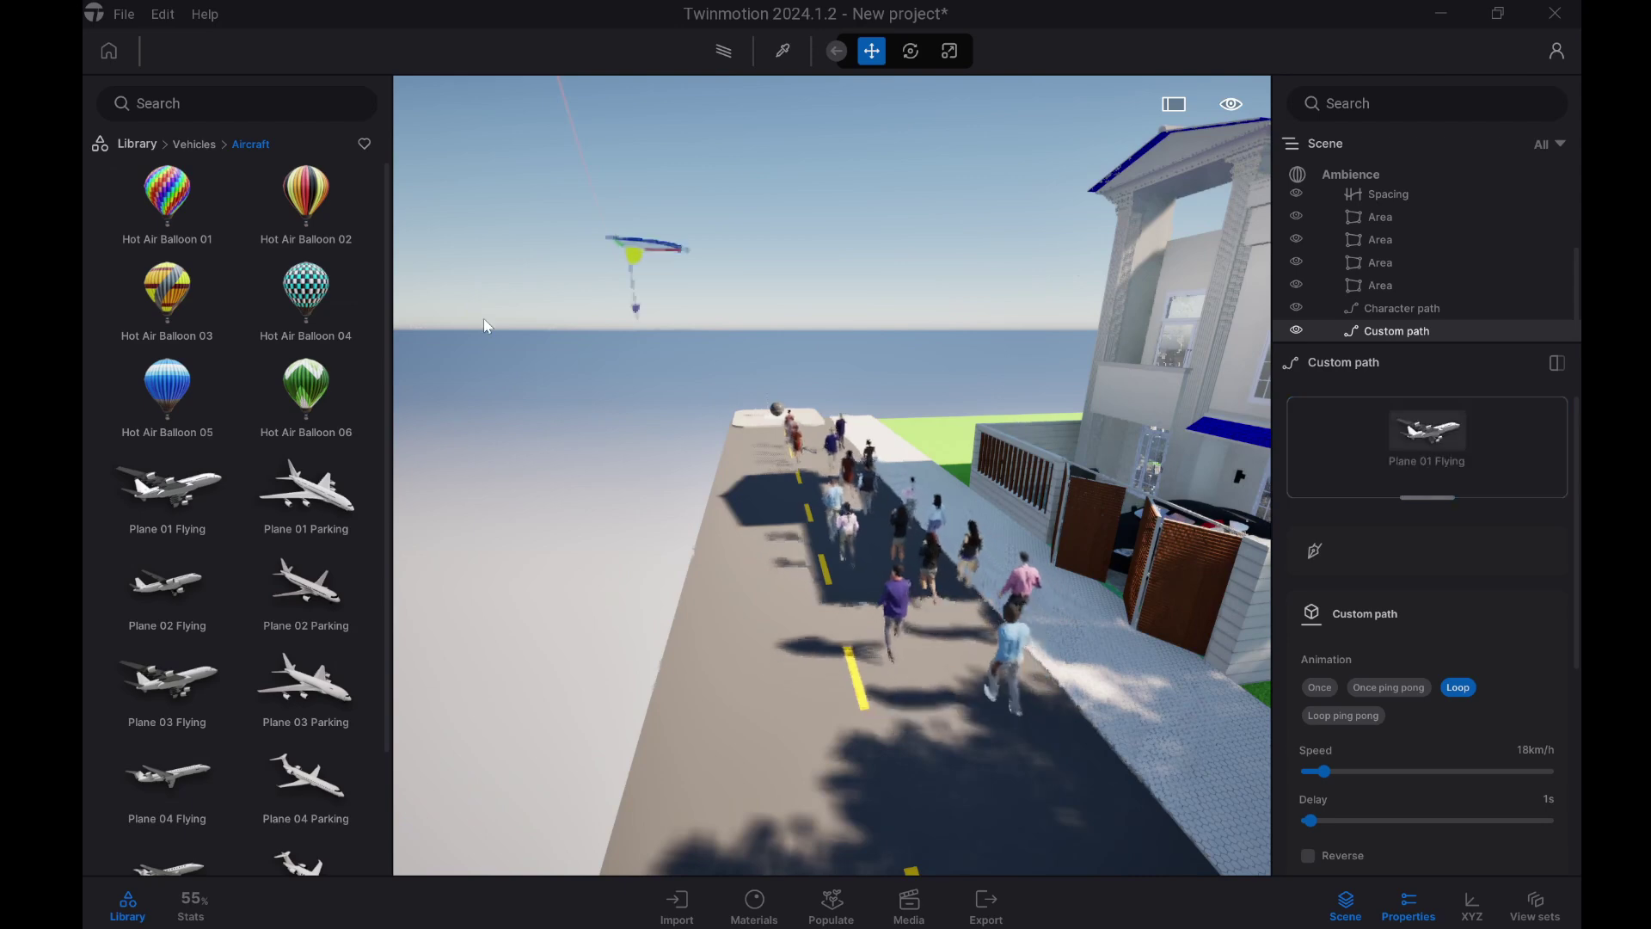
{"action": "left_click", "coordinate": [579, 358]}
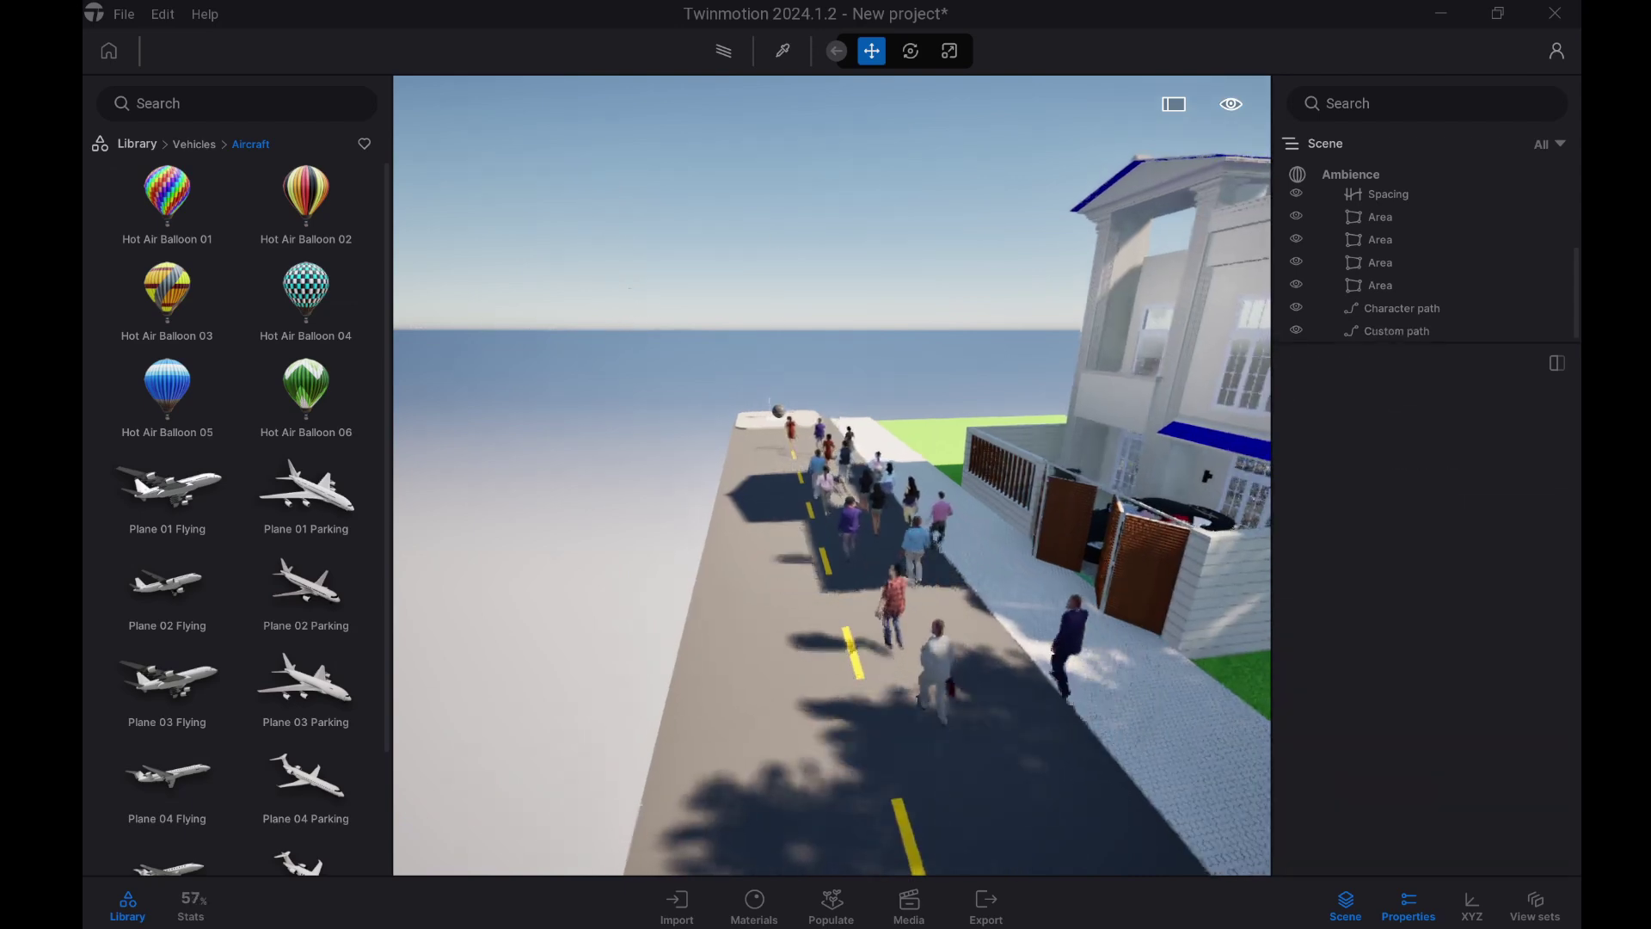
{"action": "right_click_drag", "start_coordinate": [832, 430], "coordinate": [831, 310]}
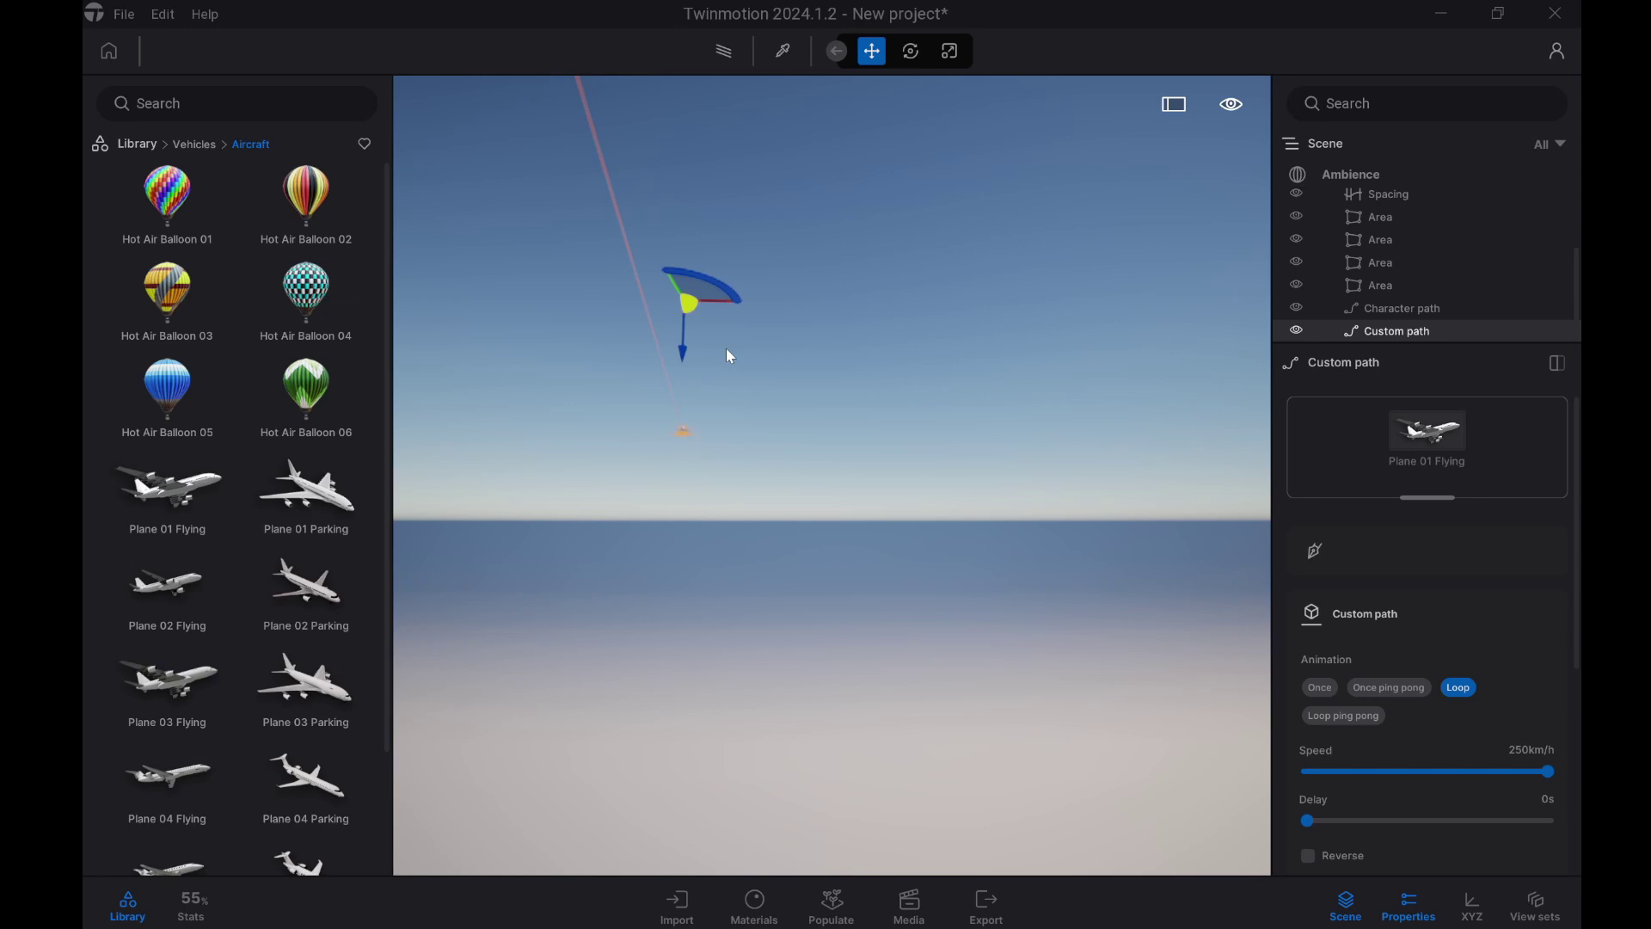
{"action": "left_click", "coordinate": [651, 427]}
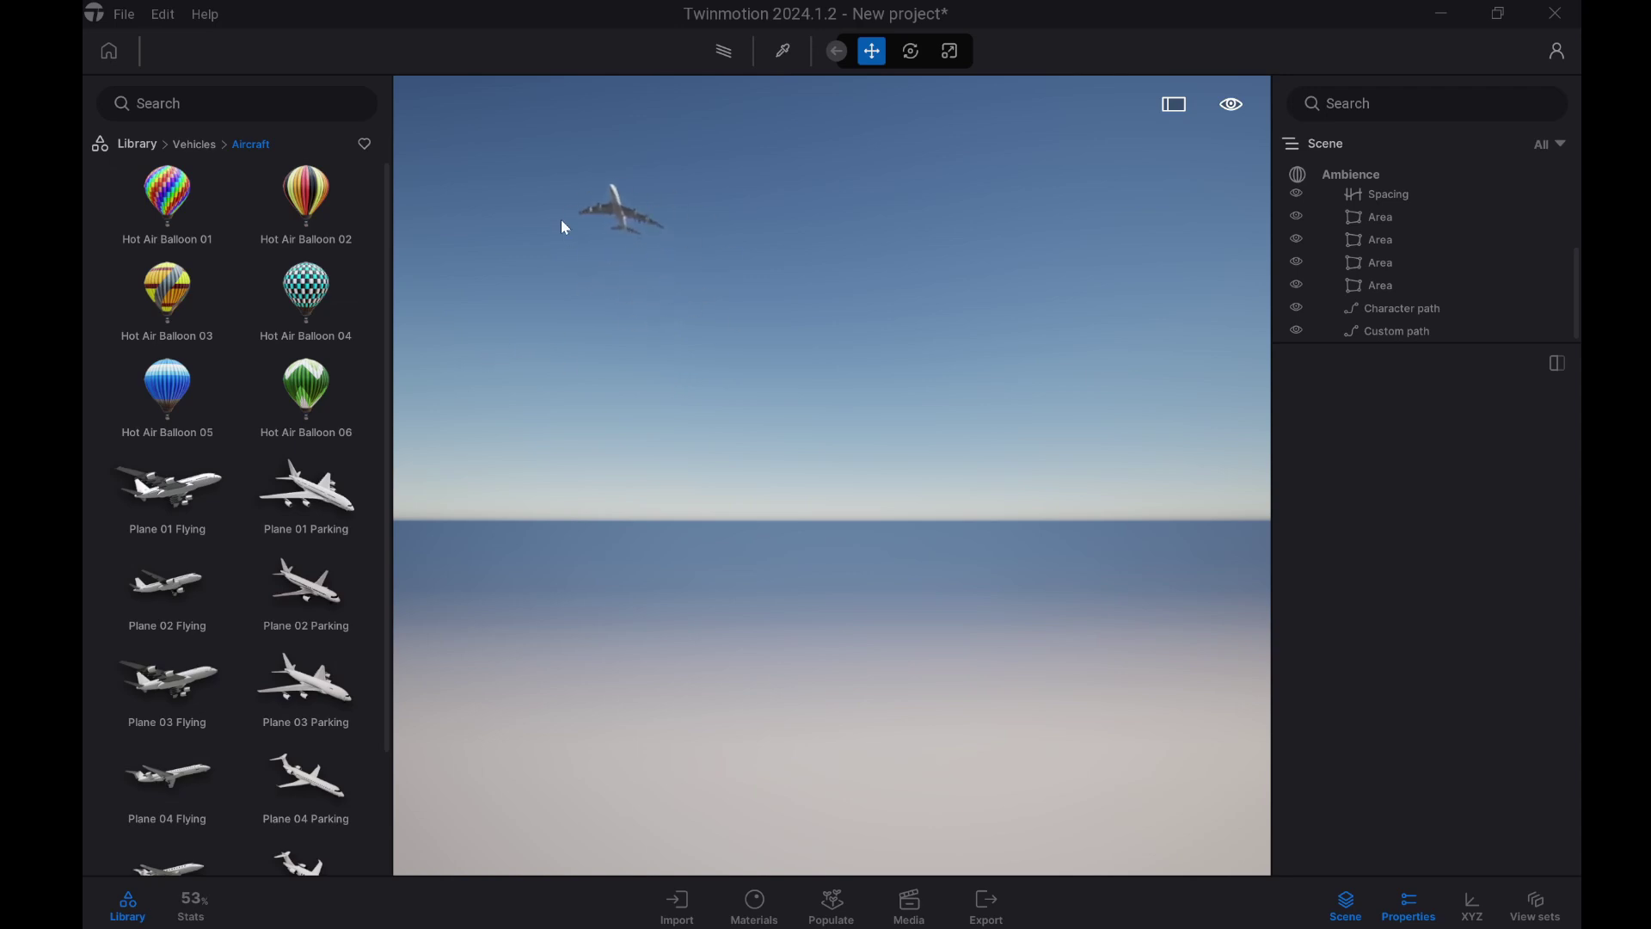
Step: Download an urban area from the OpenStreetMap map, zoomed in near the École maternelle, and place it in the scene around the house
{"action": "right_click_drag", "start_coordinate": [561, 220], "coordinate": [783, 491]}
{"action": "key", "text": "w"}
{"action": "right_click_drag", "start_coordinate": [645, 598], "coordinate": [906, 714]}
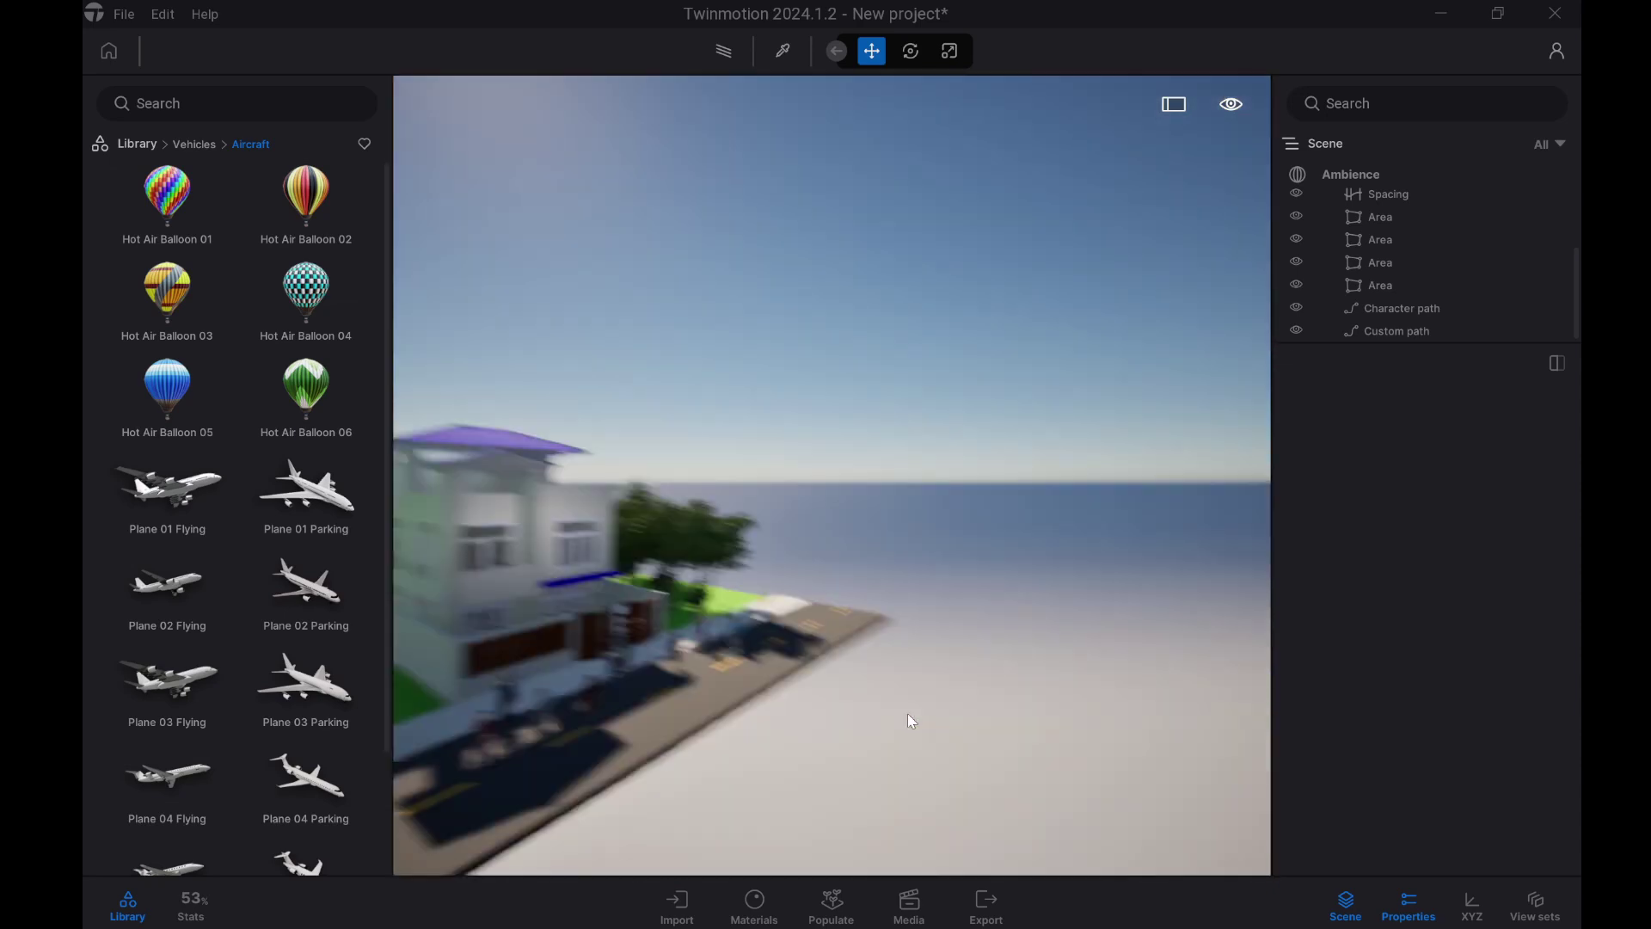
{"action": "right_click_drag", "start_coordinate": [964, 870], "coordinate": [820, 912]}
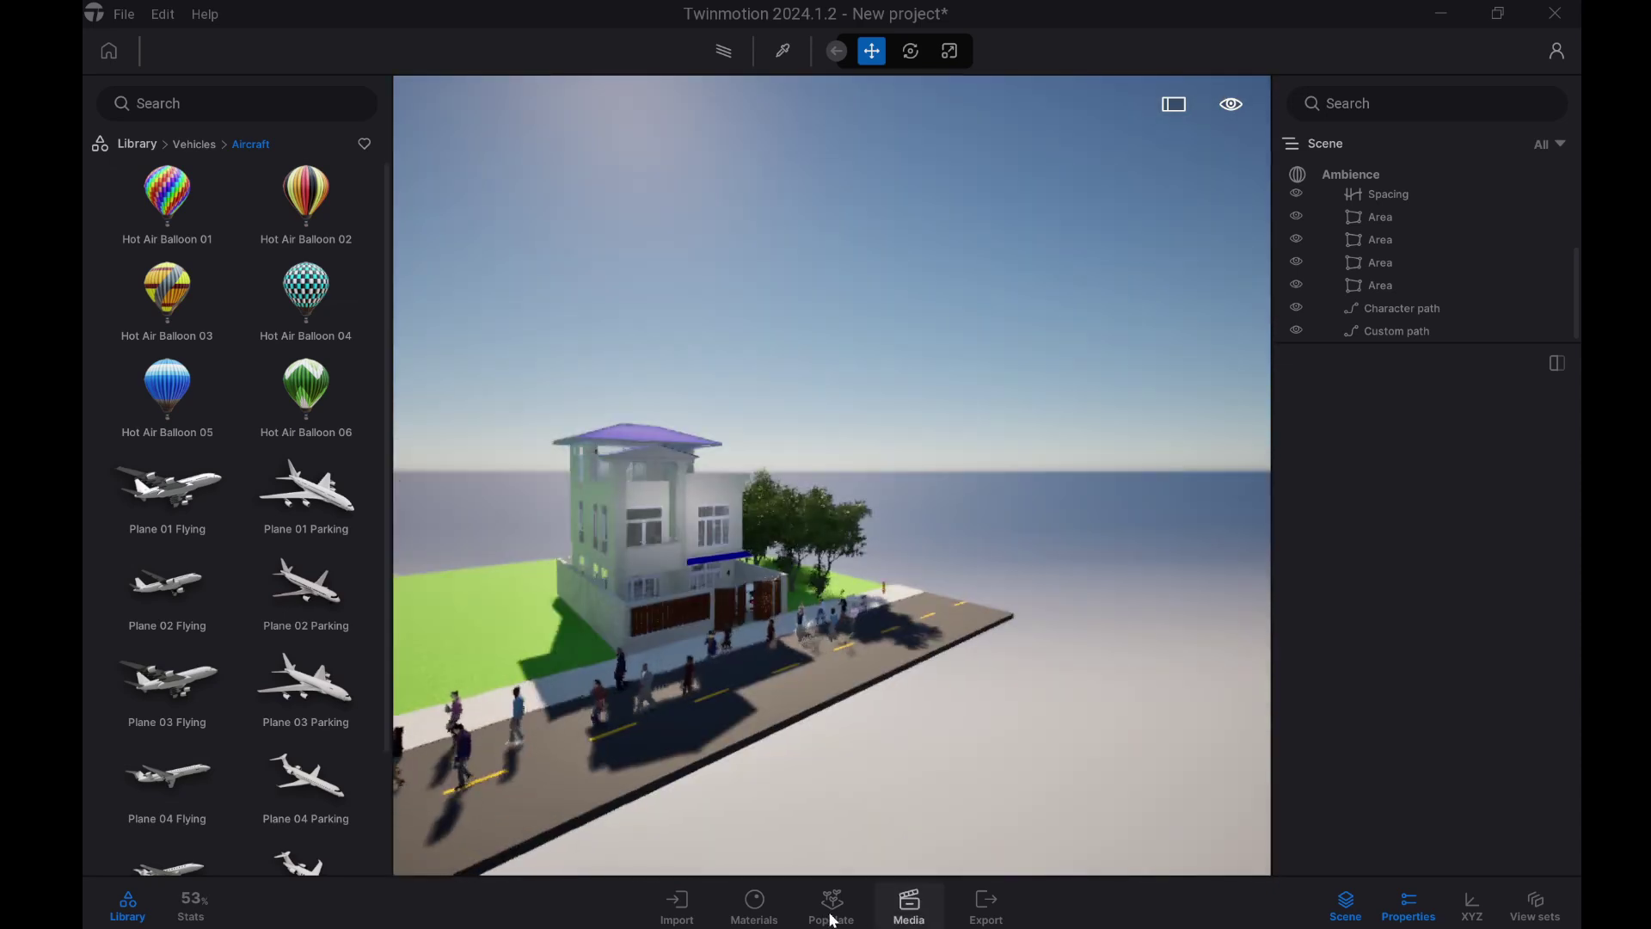
{"action": "left_click", "coordinate": [833, 903]}
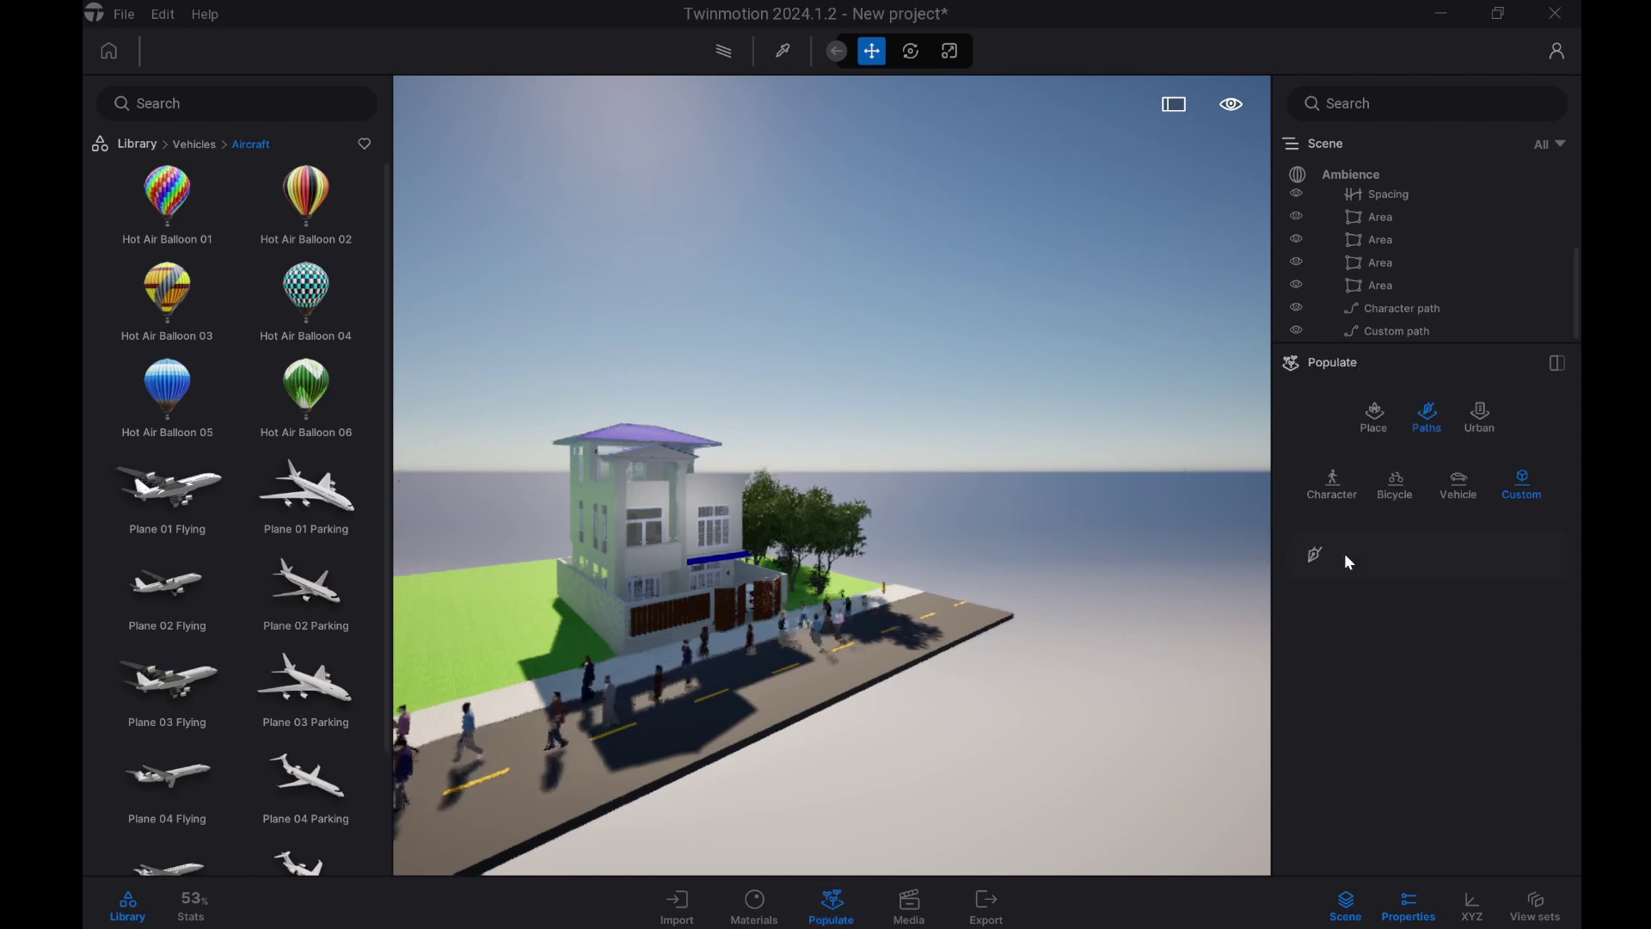
{"action": "left_click", "coordinate": [1480, 414]}
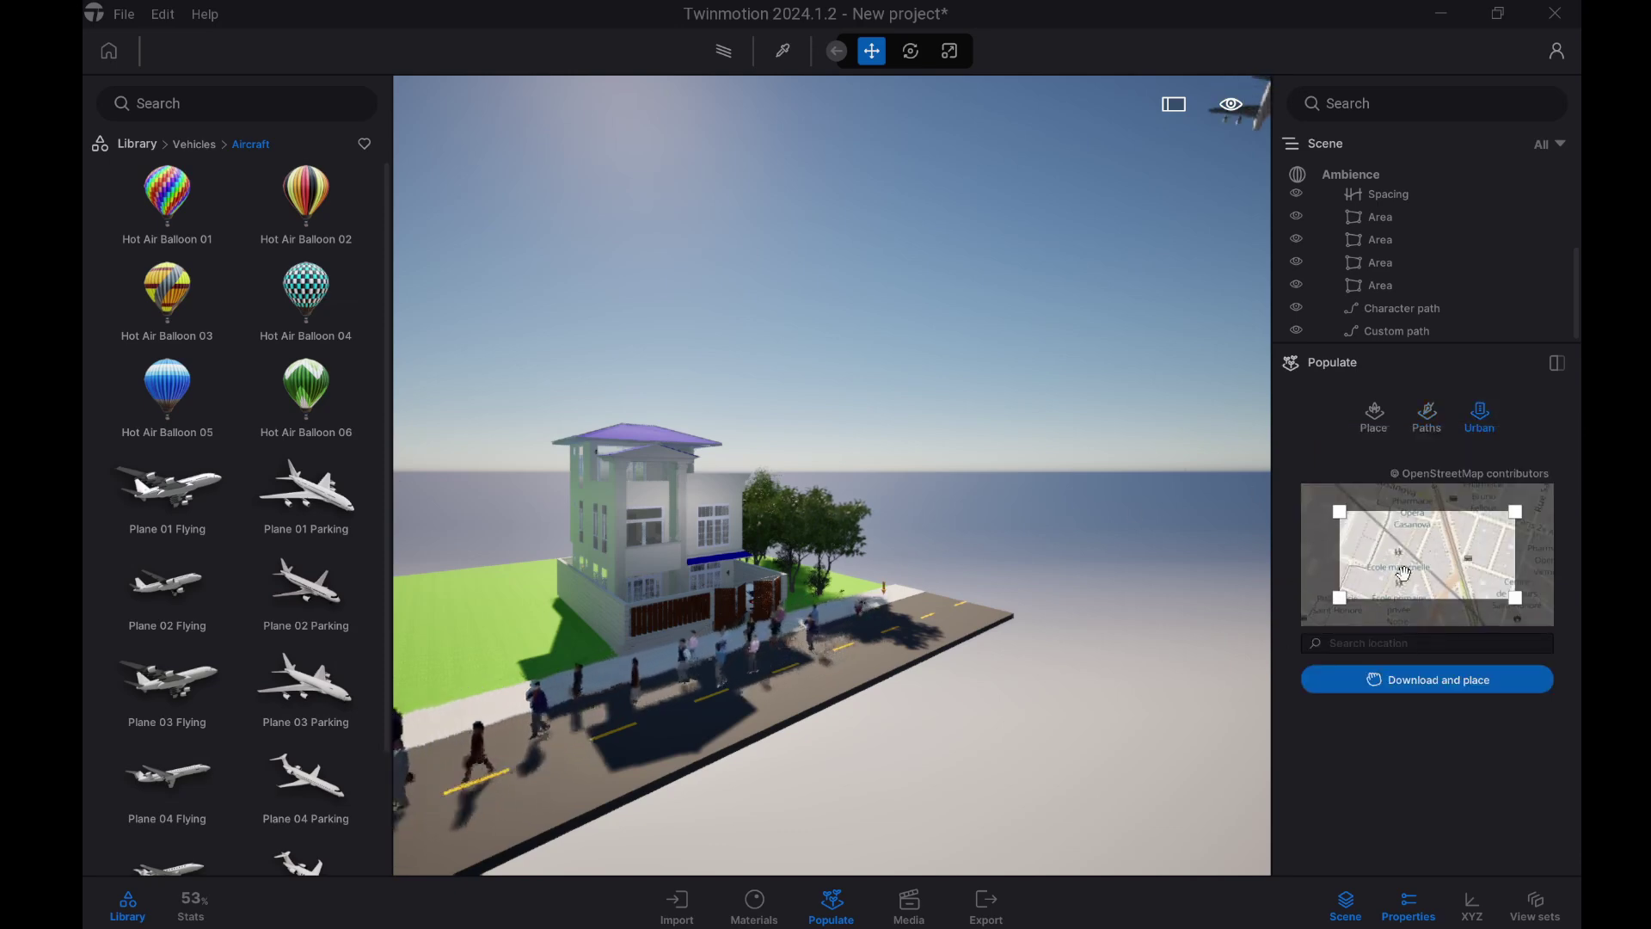
{"action": "scroll", "coordinate": [1405, 574], "scroll_direction": "up", "scroll_amount": 3}
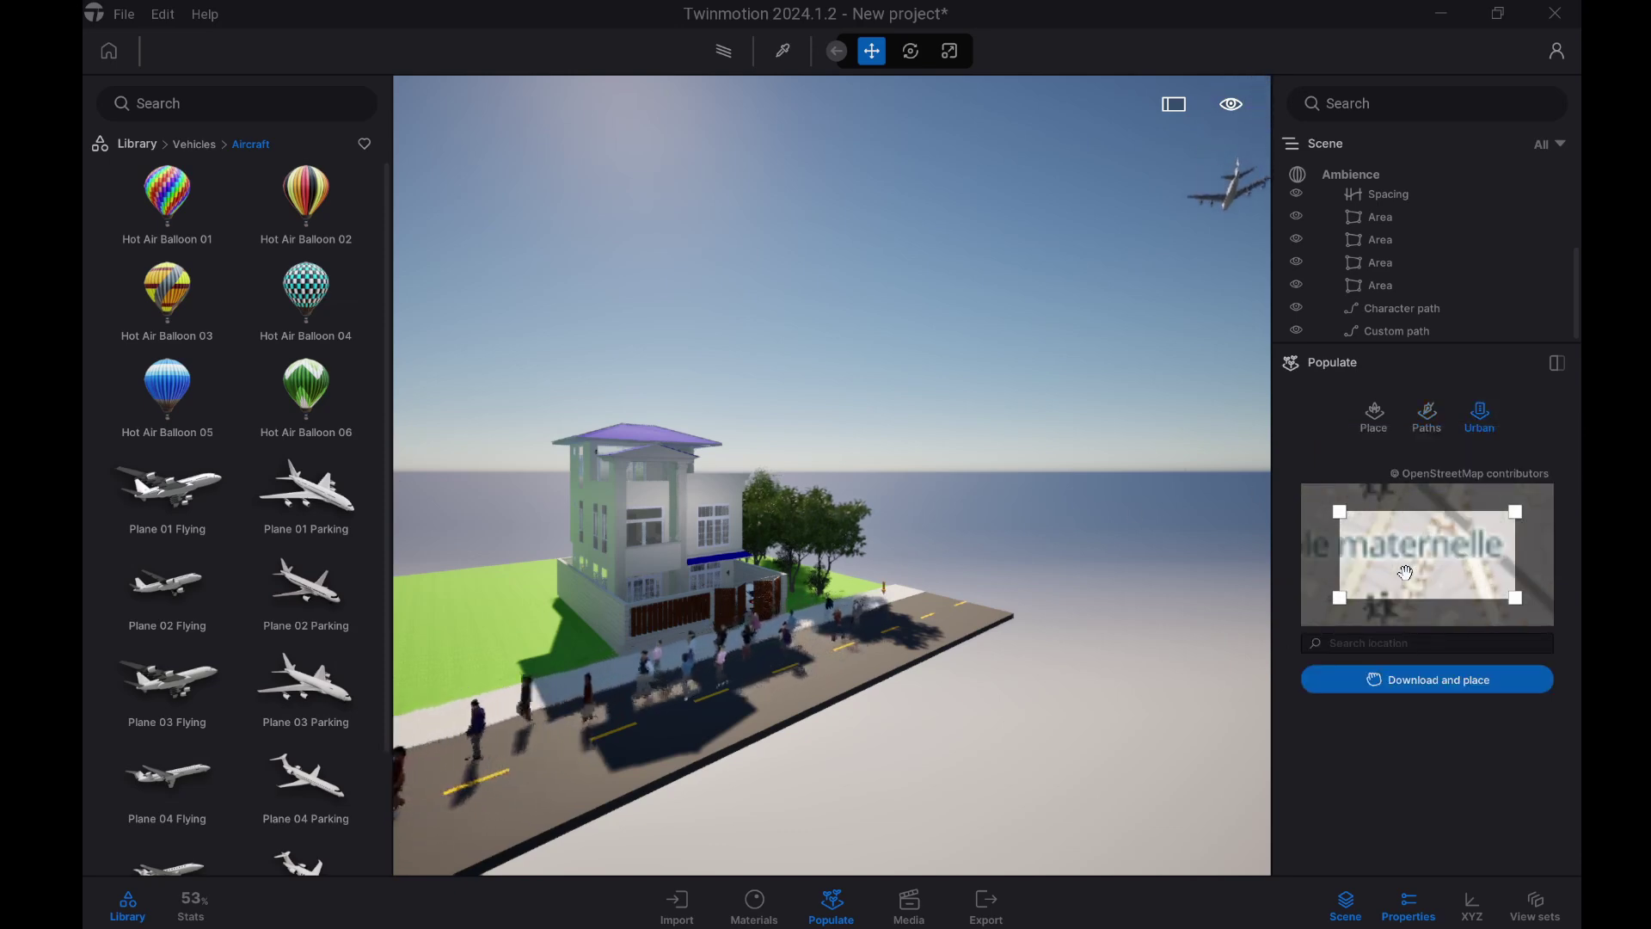
{"action": "scroll", "coordinate": [1406, 572], "scroll_direction": "down", "scroll_amount": 3}
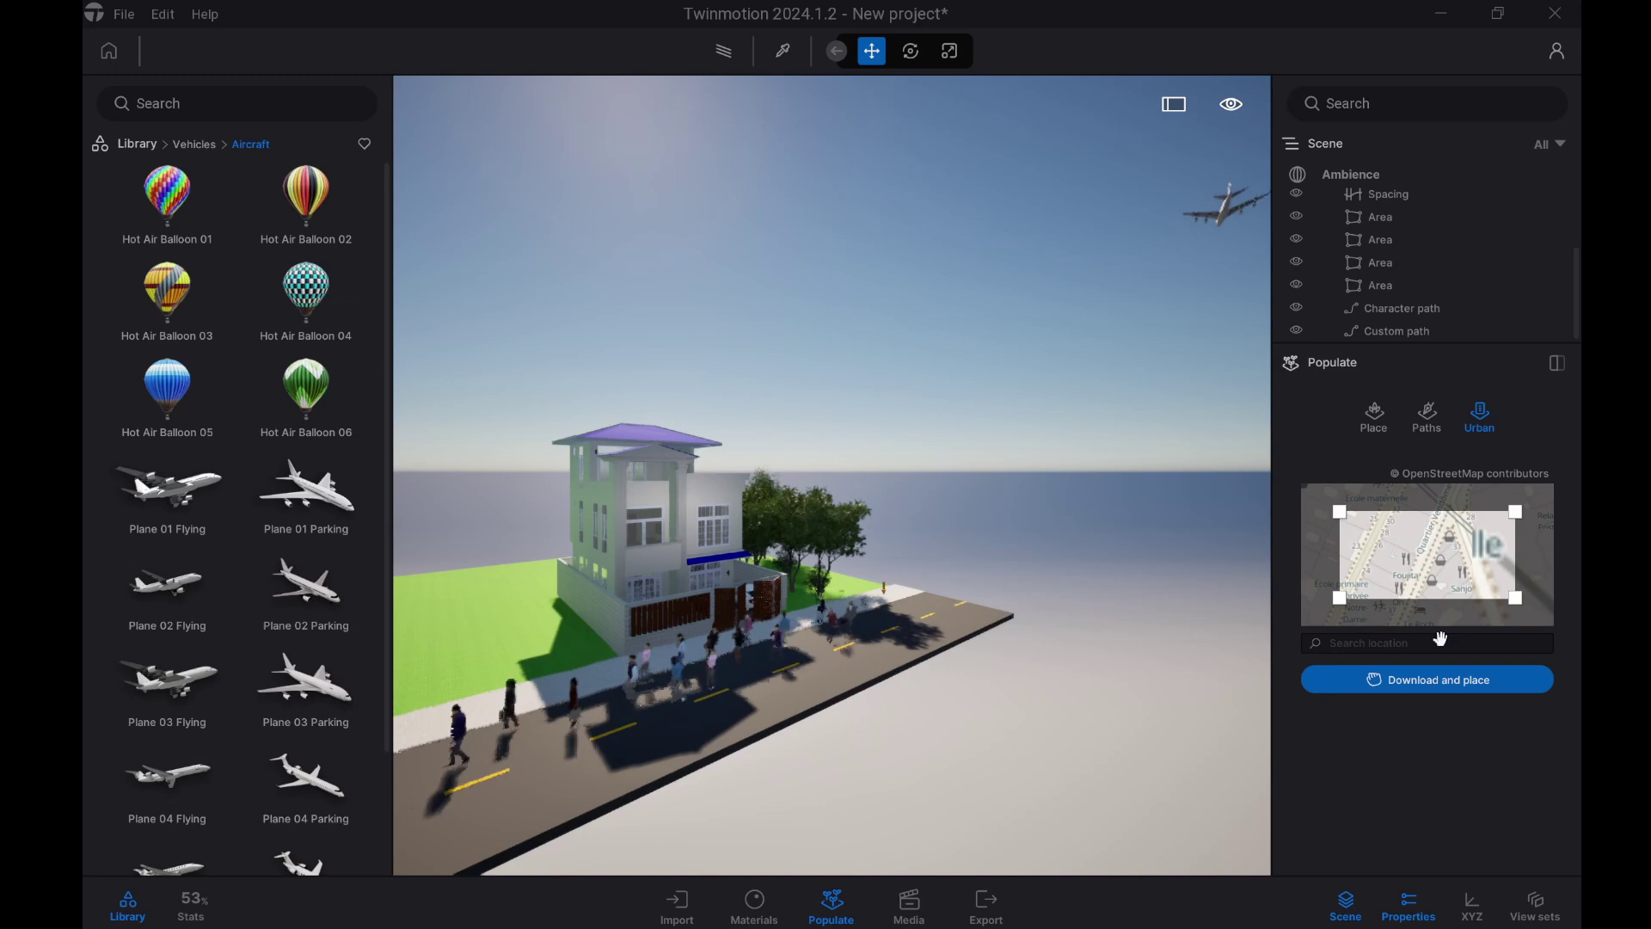
{"action": "left_click", "coordinate": [1469, 694]}
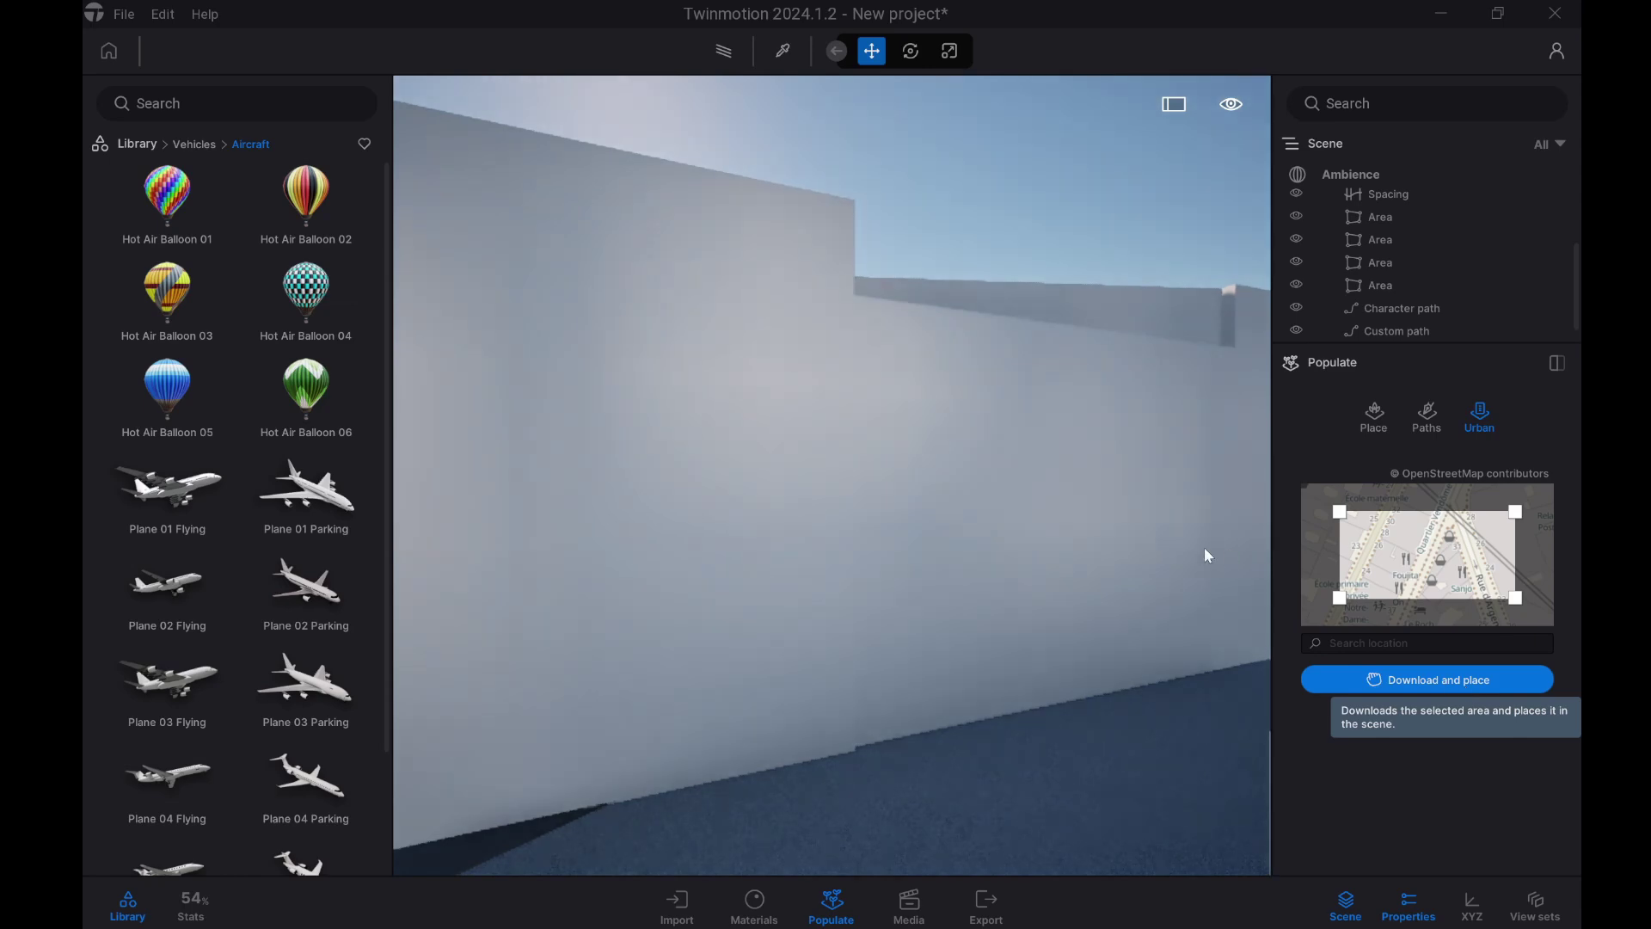
Step: Examine the placed urban buildings from above, browse the location map around Île-de-France, and select one of the buildings
{"action": "scroll", "coordinate": [1068, 519], "scroll_direction": "down", "scroll_amount": 3}
{"action": "right_click_drag", "start_coordinate": [1068, 476], "coordinate": [1068, 514]}
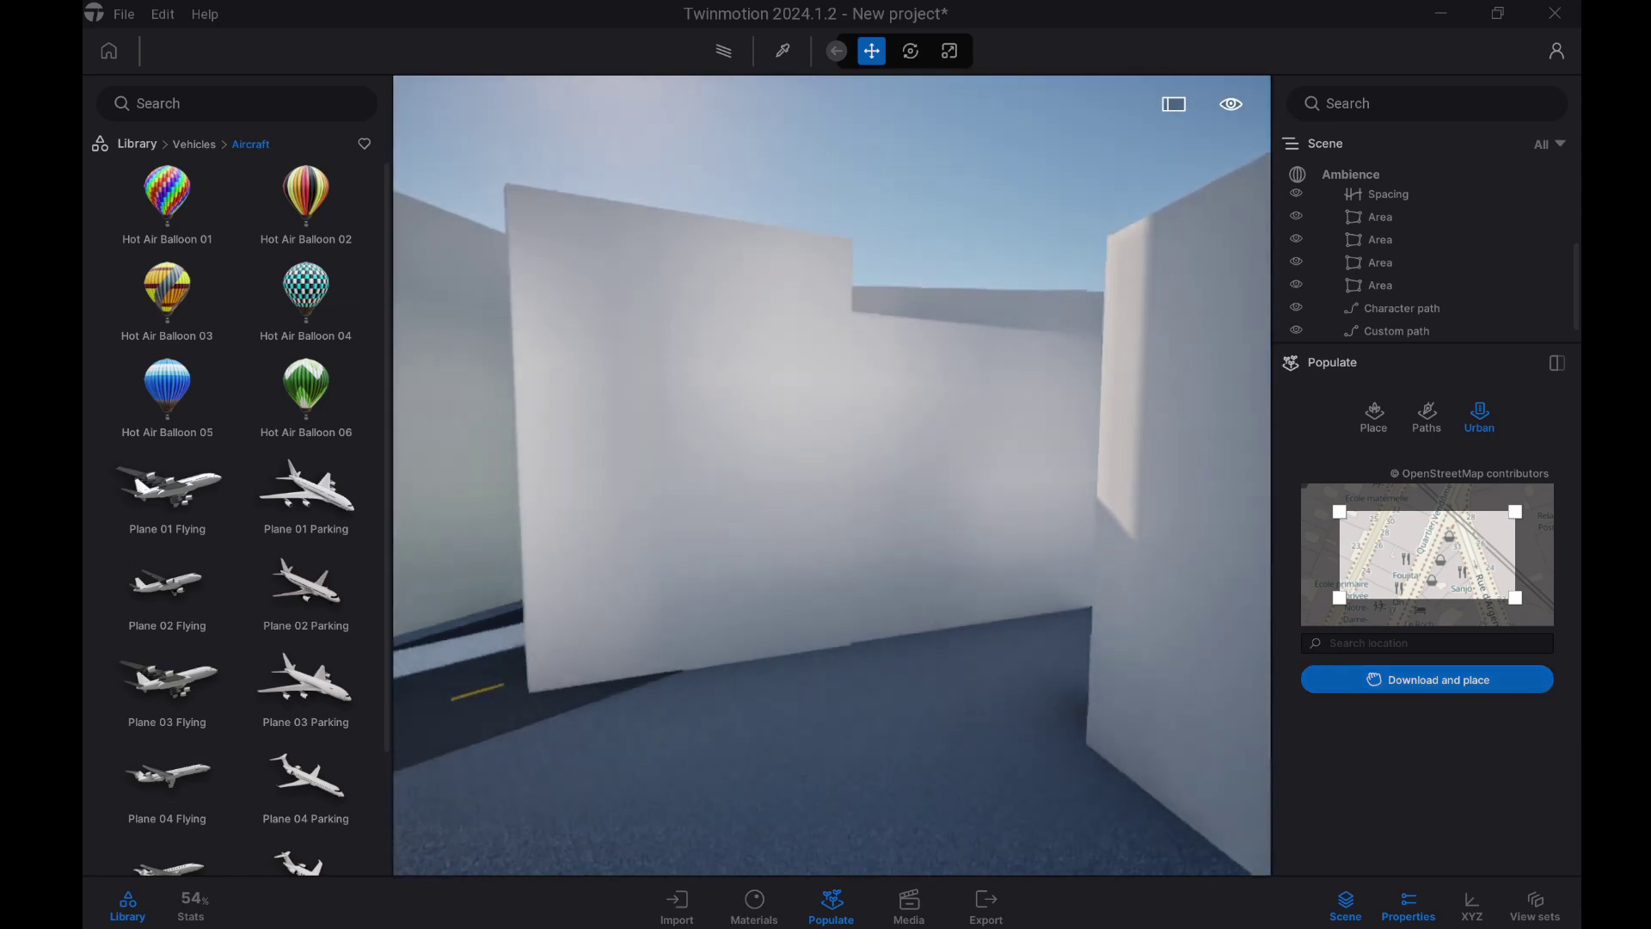
{"action": "key", "text": "s"}
{"action": "key", "text": "e"}
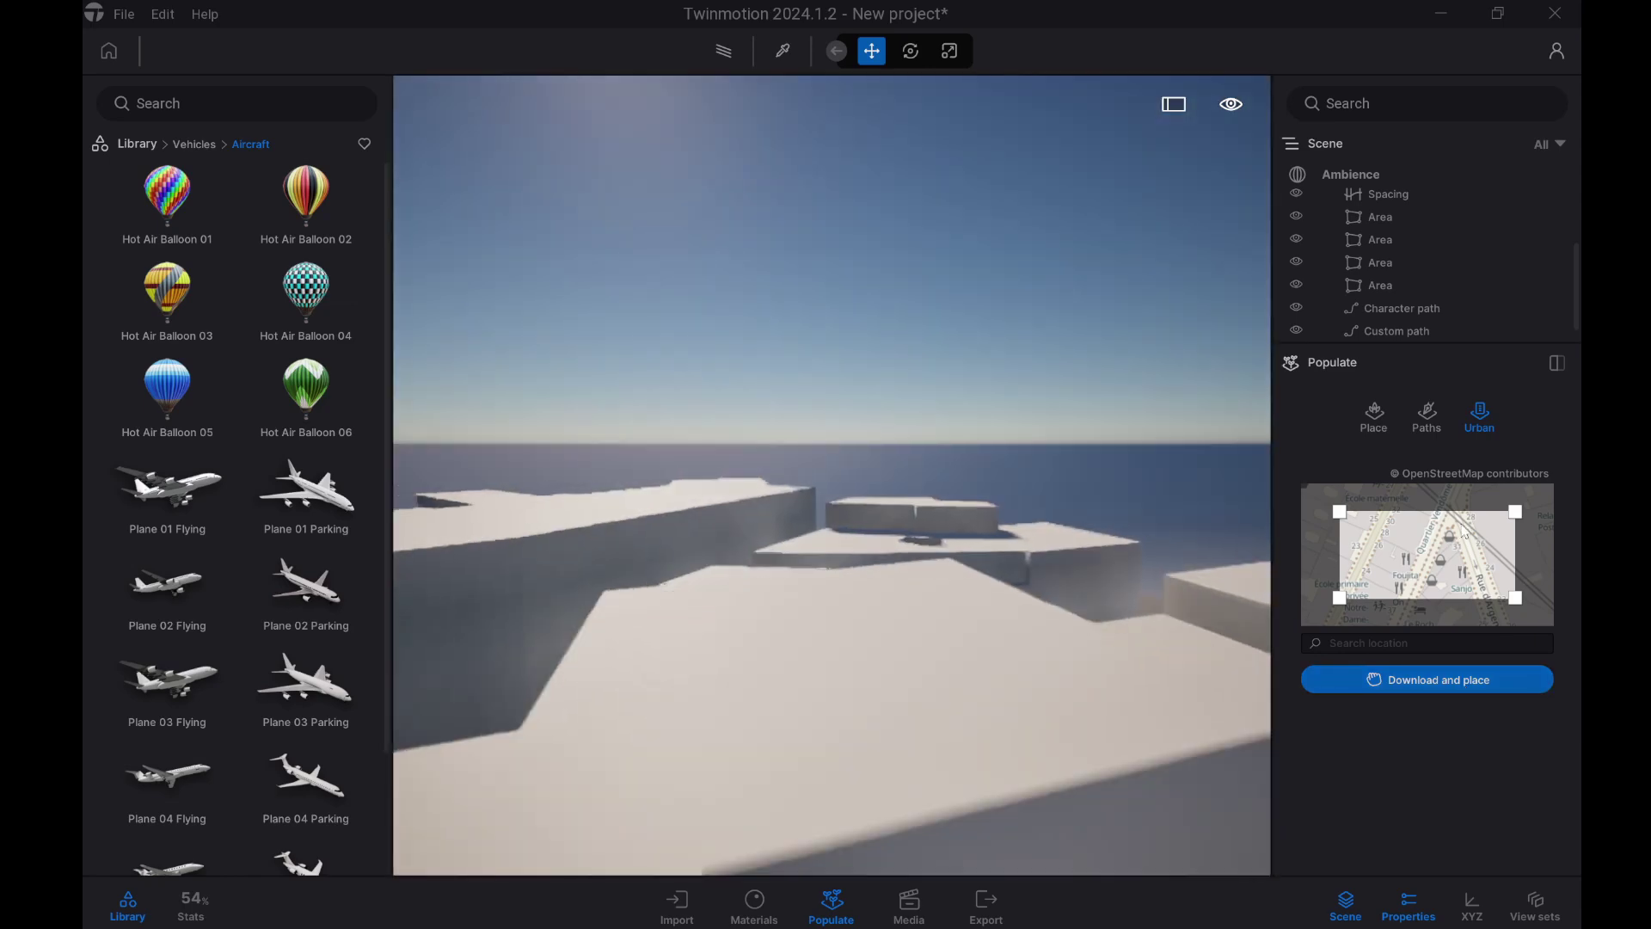
{"action": "key", "text": "e"}
{"action": "scroll", "coordinate": [1468, 568], "scroll_direction": "down", "scroll_amount": 3}
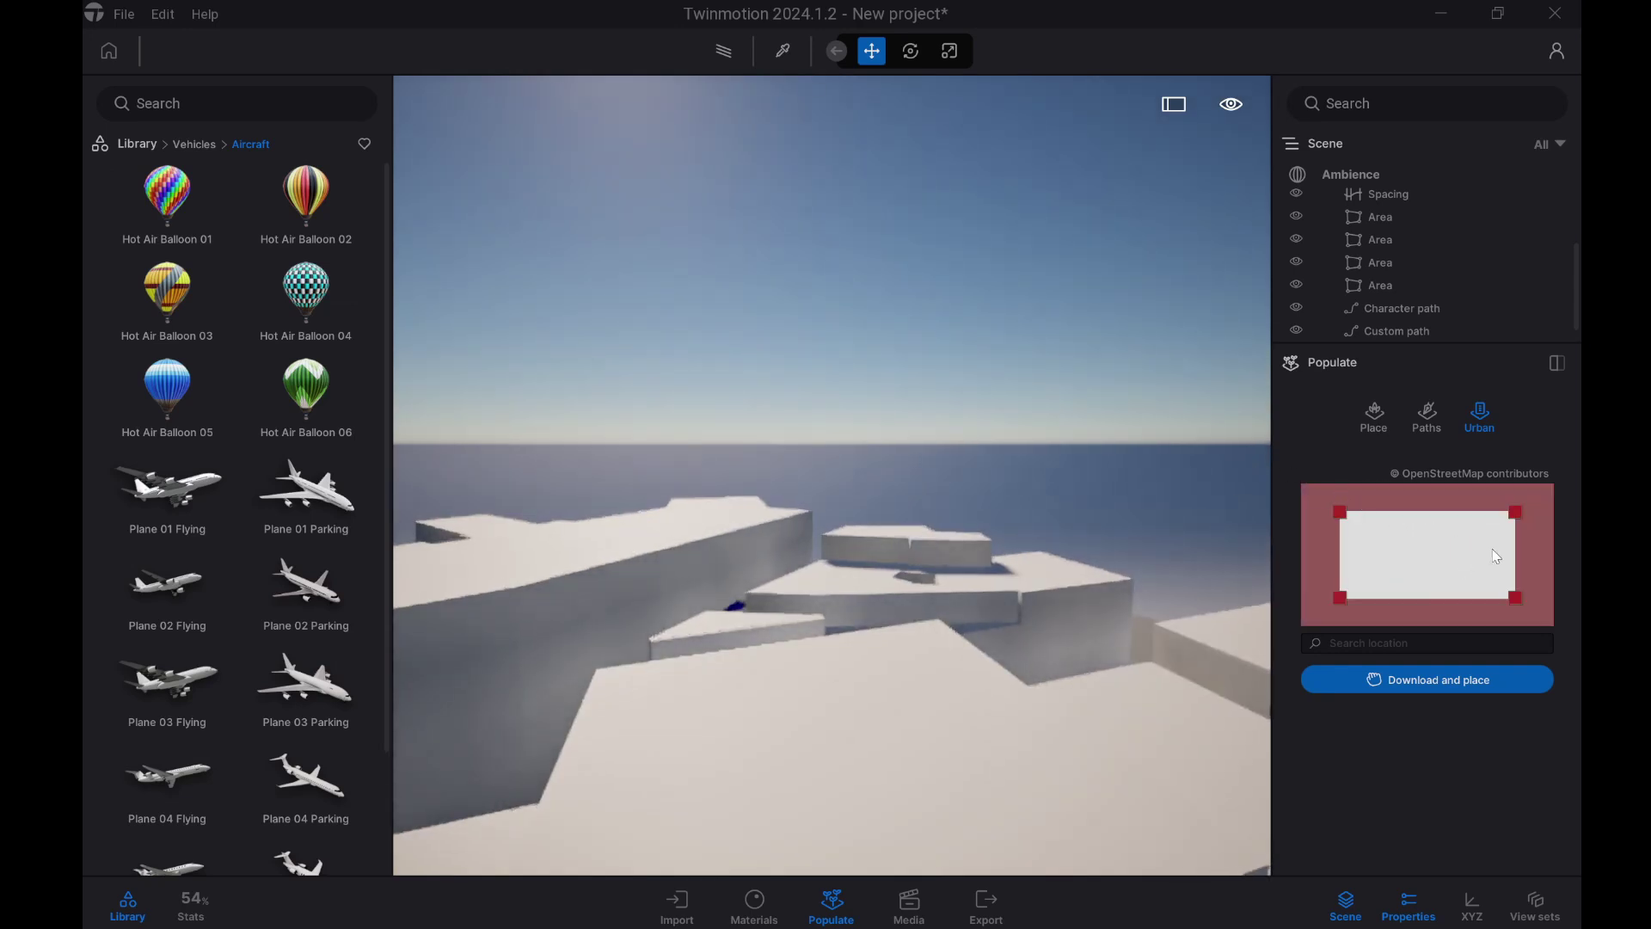
{"action": "left_click_drag", "start_coordinate": [1334, 497], "coordinate": [1449, 565]}
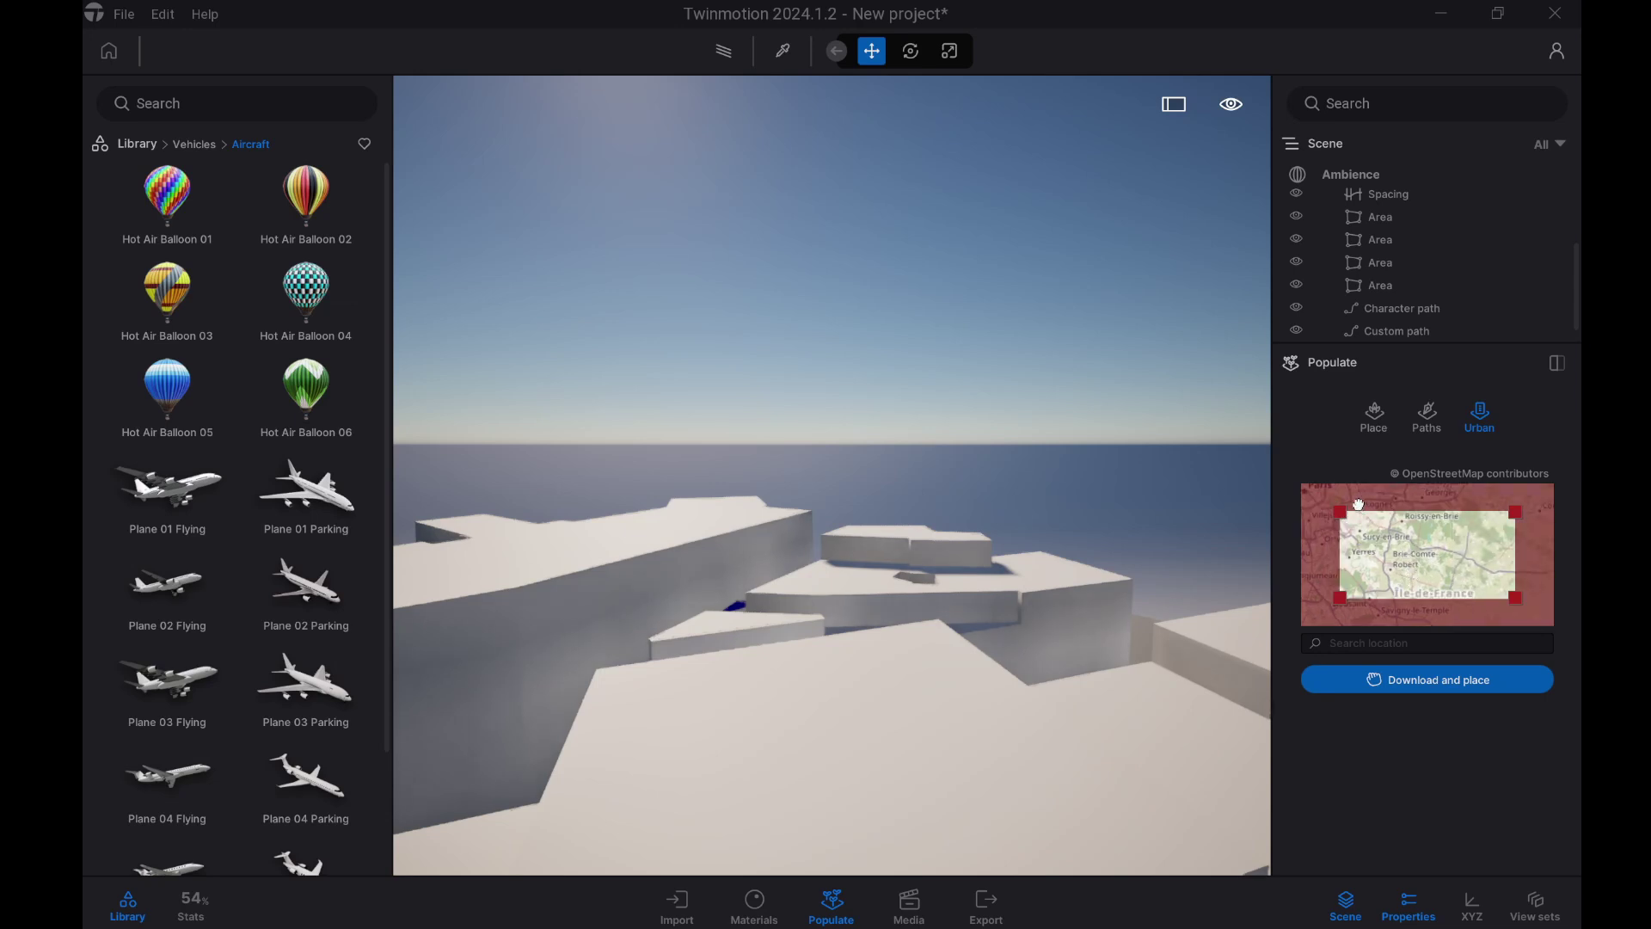
{"action": "scroll", "coordinate": [907, 540], "scroll_direction": "down", "scroll_amount": 4}
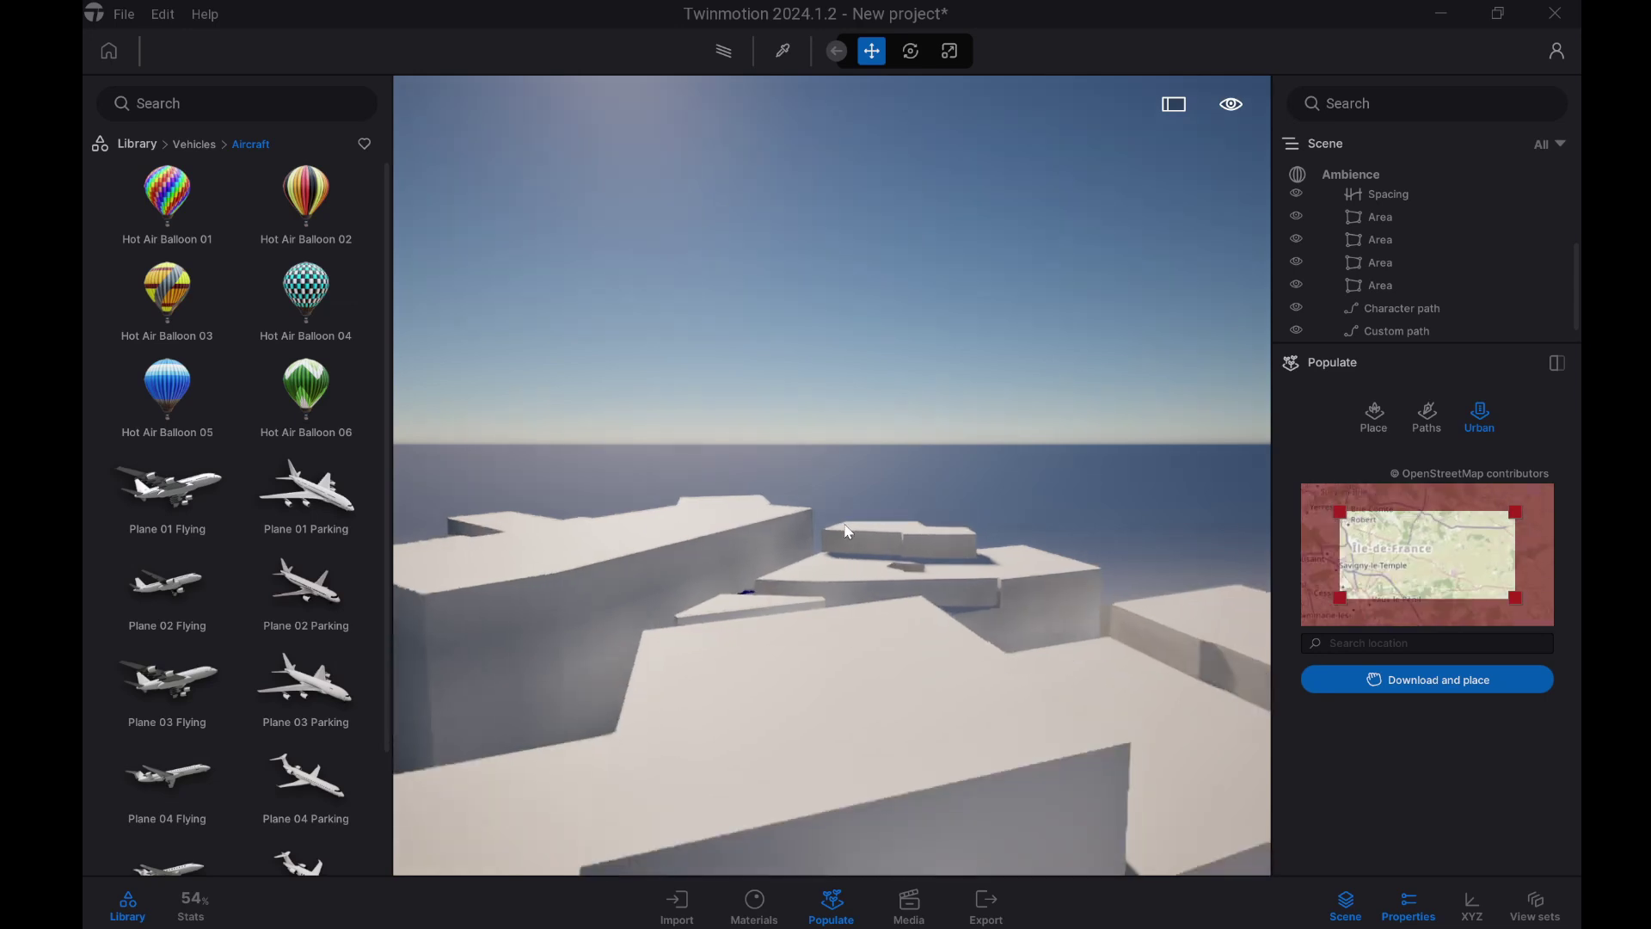
{"action": "scroll", "coordinate": [927, 705], "scroll_direction": "up", "scroll_amount": 3}
{"action": "left_click", "coordinate": [876, 665]}
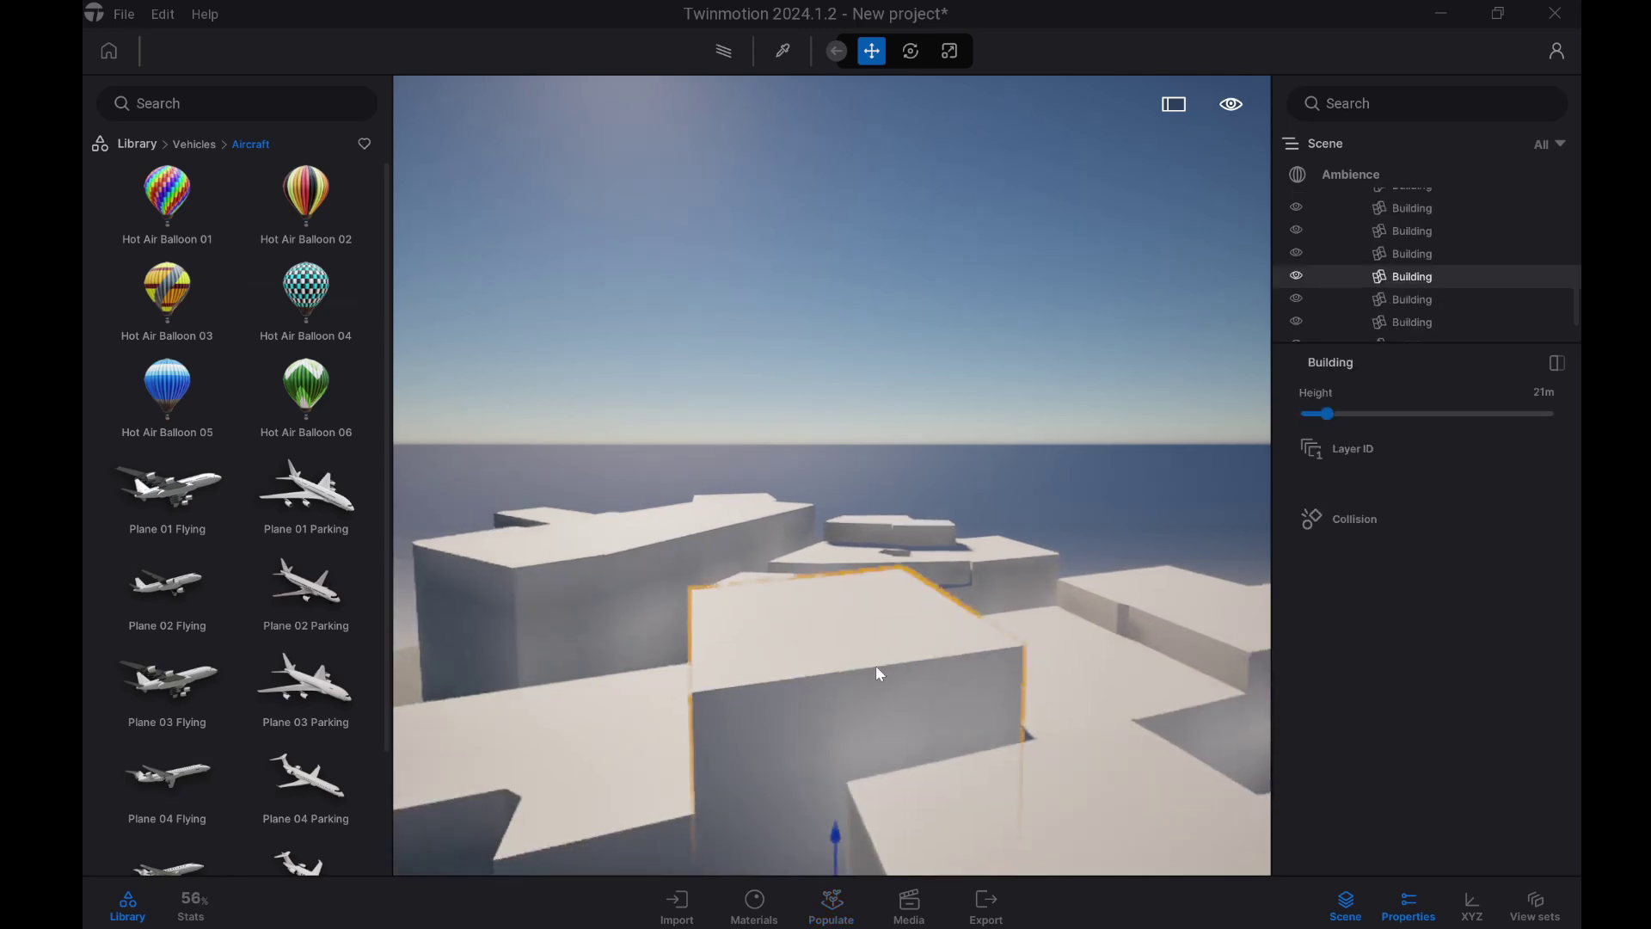
Step: Bring up the media tools for creating images and close the population settings
{"action": "left_click", "coordinate": [832, 905]}
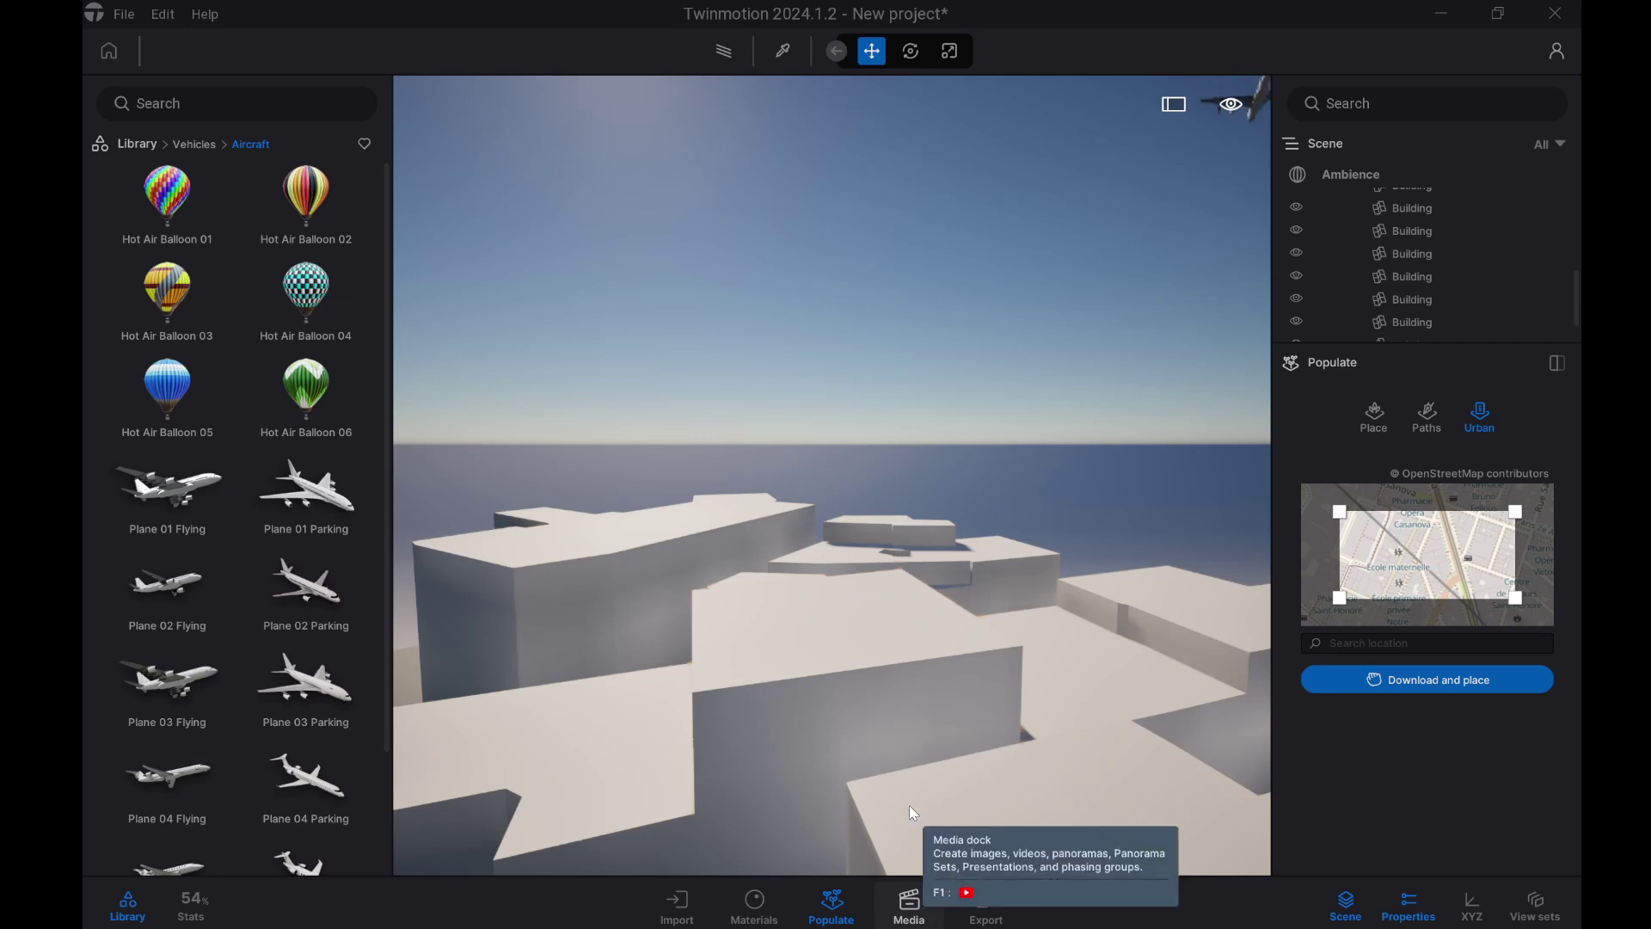
{"action": "left_click", "coordinate": [915, 916]}
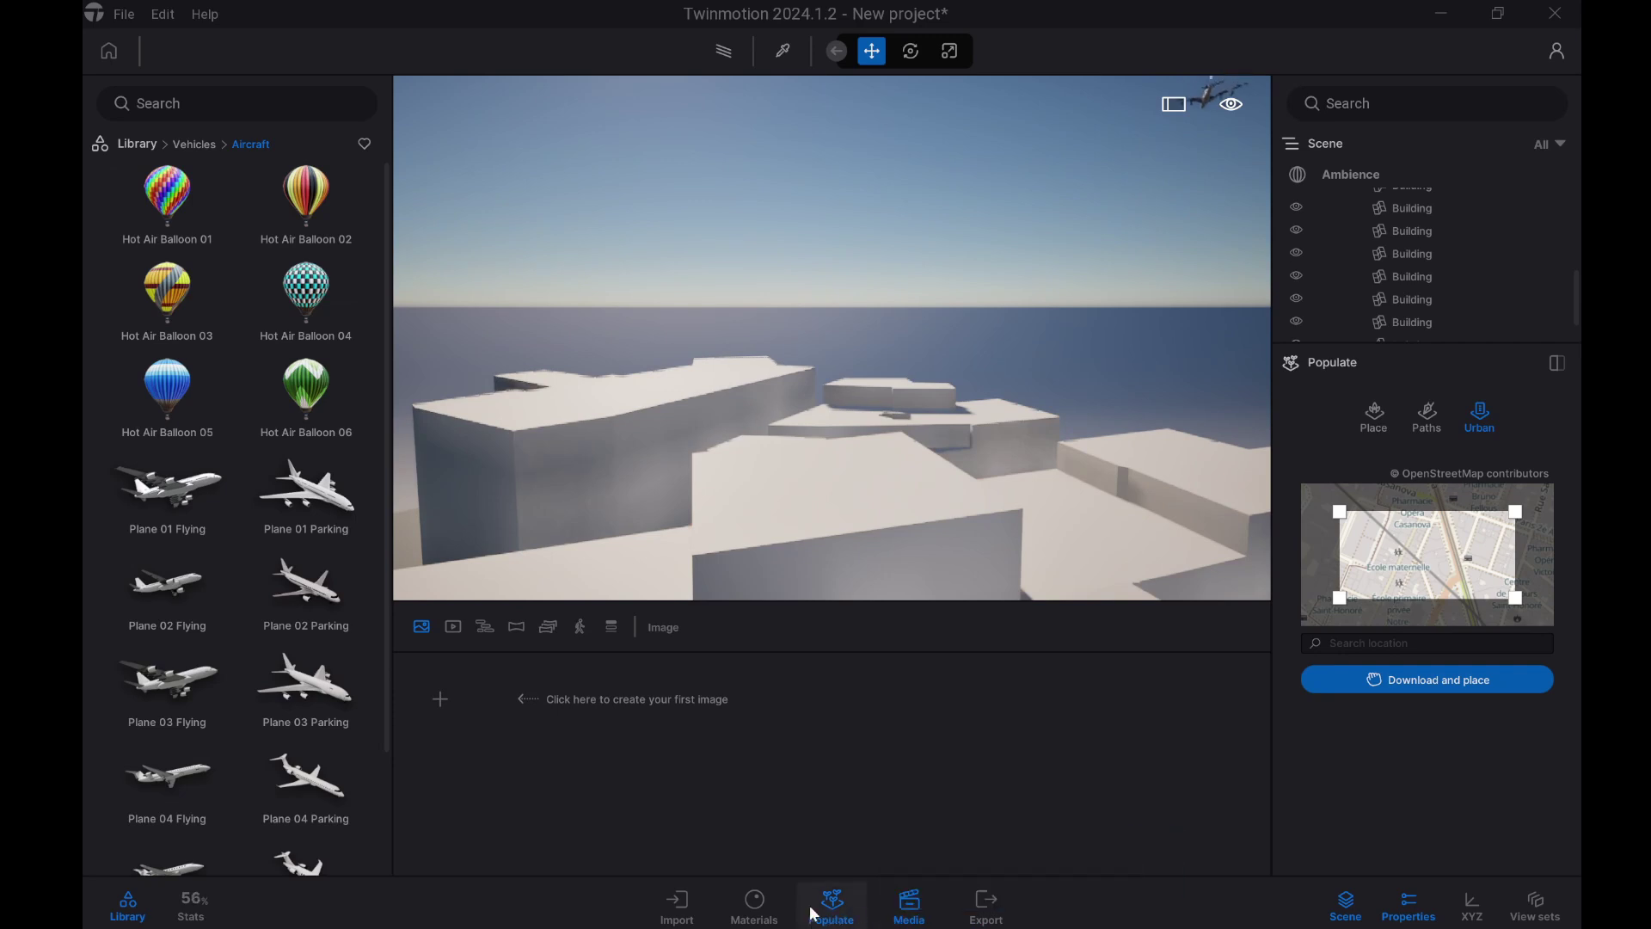
{"action": "left_click", "coordinate": [836, 913]}
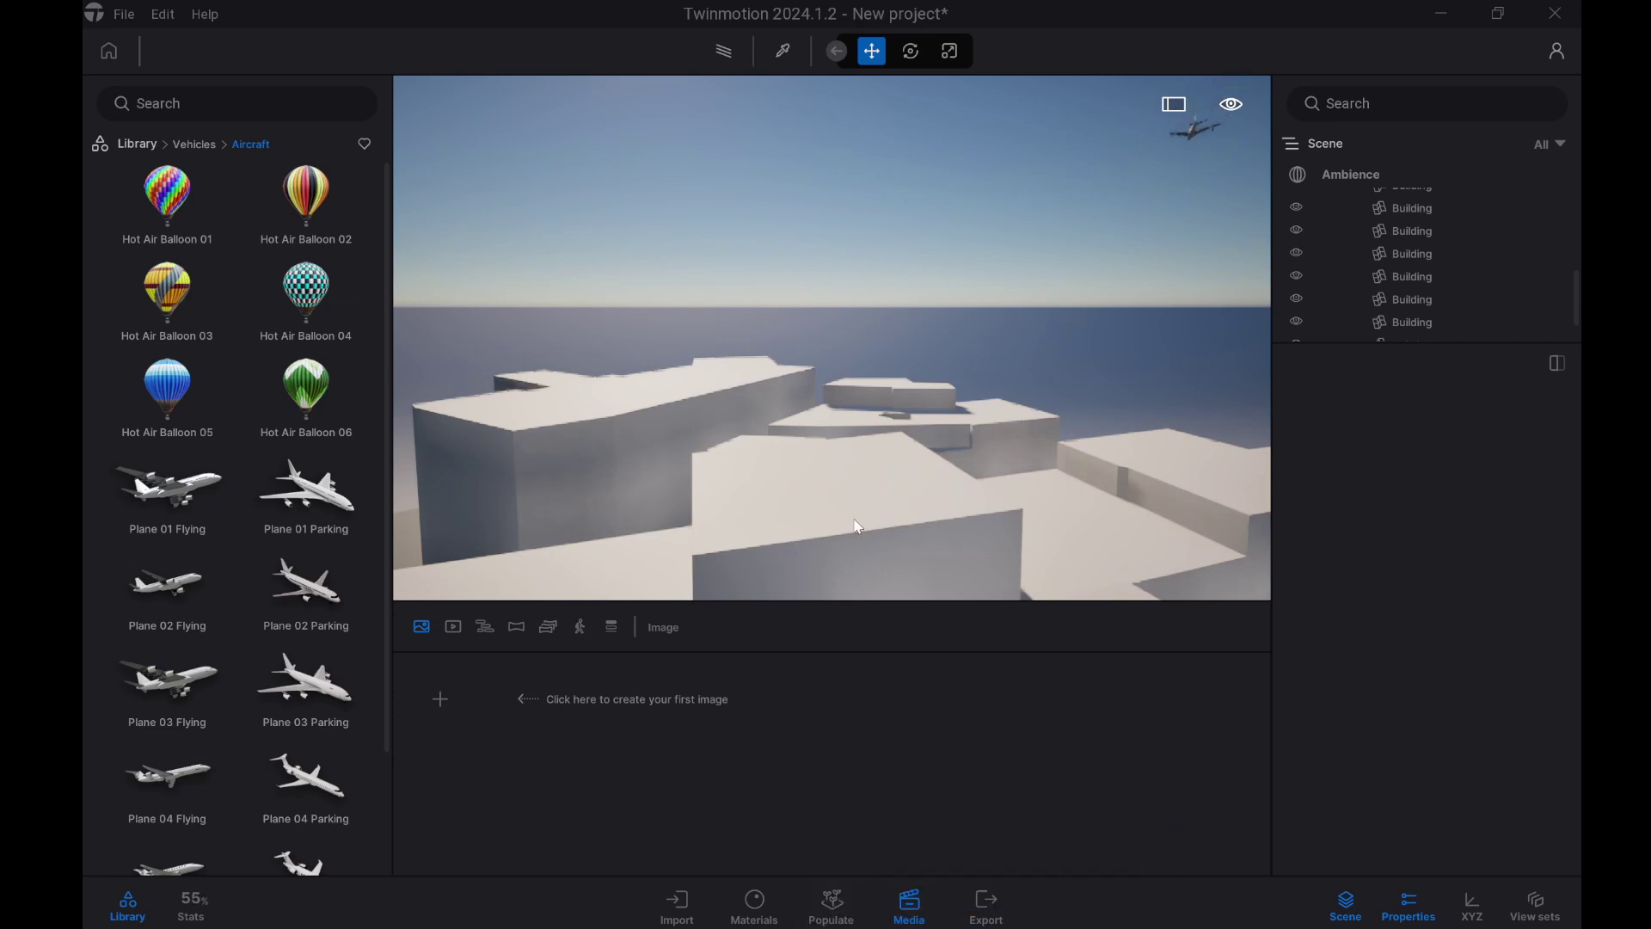
Step: Delete the Context folder holding the downloaded roads and buildings from the scene
{"action": "left_click", "coordinate": [1307, 281]}
{"action": "scroll", "coordinate": [1579, 226], "scroll_direction": "up", "scroll_amount": 5}
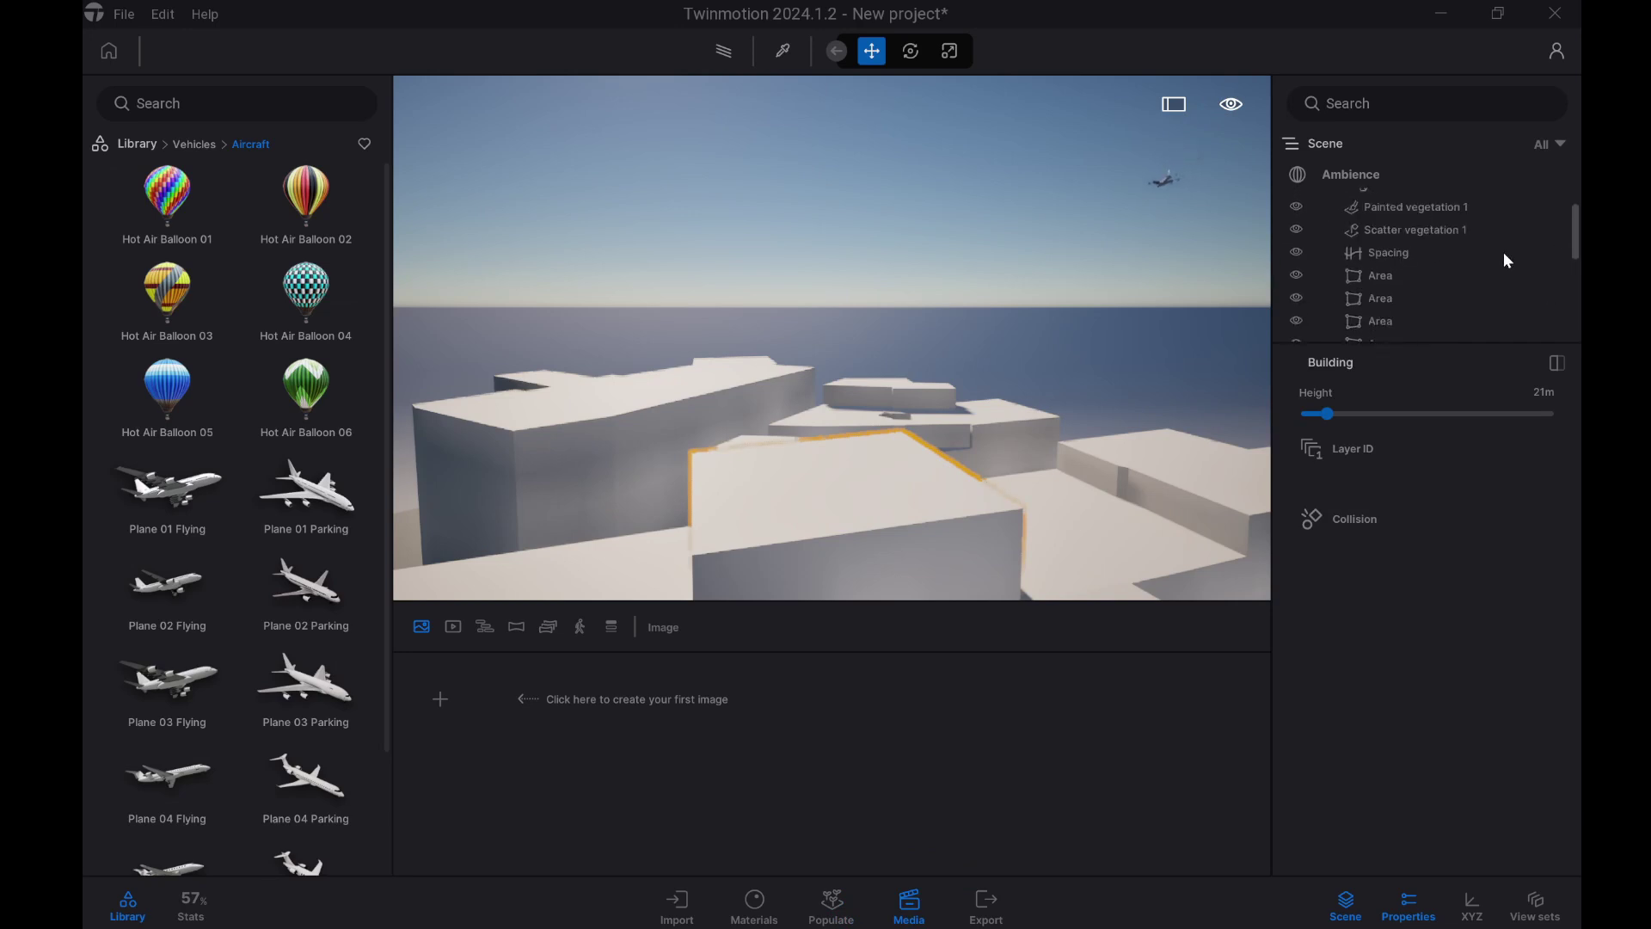
{"action": "scroll", "coordinate": [1500, 251], "scroll_direction": "down", "scroll_amount": 4}
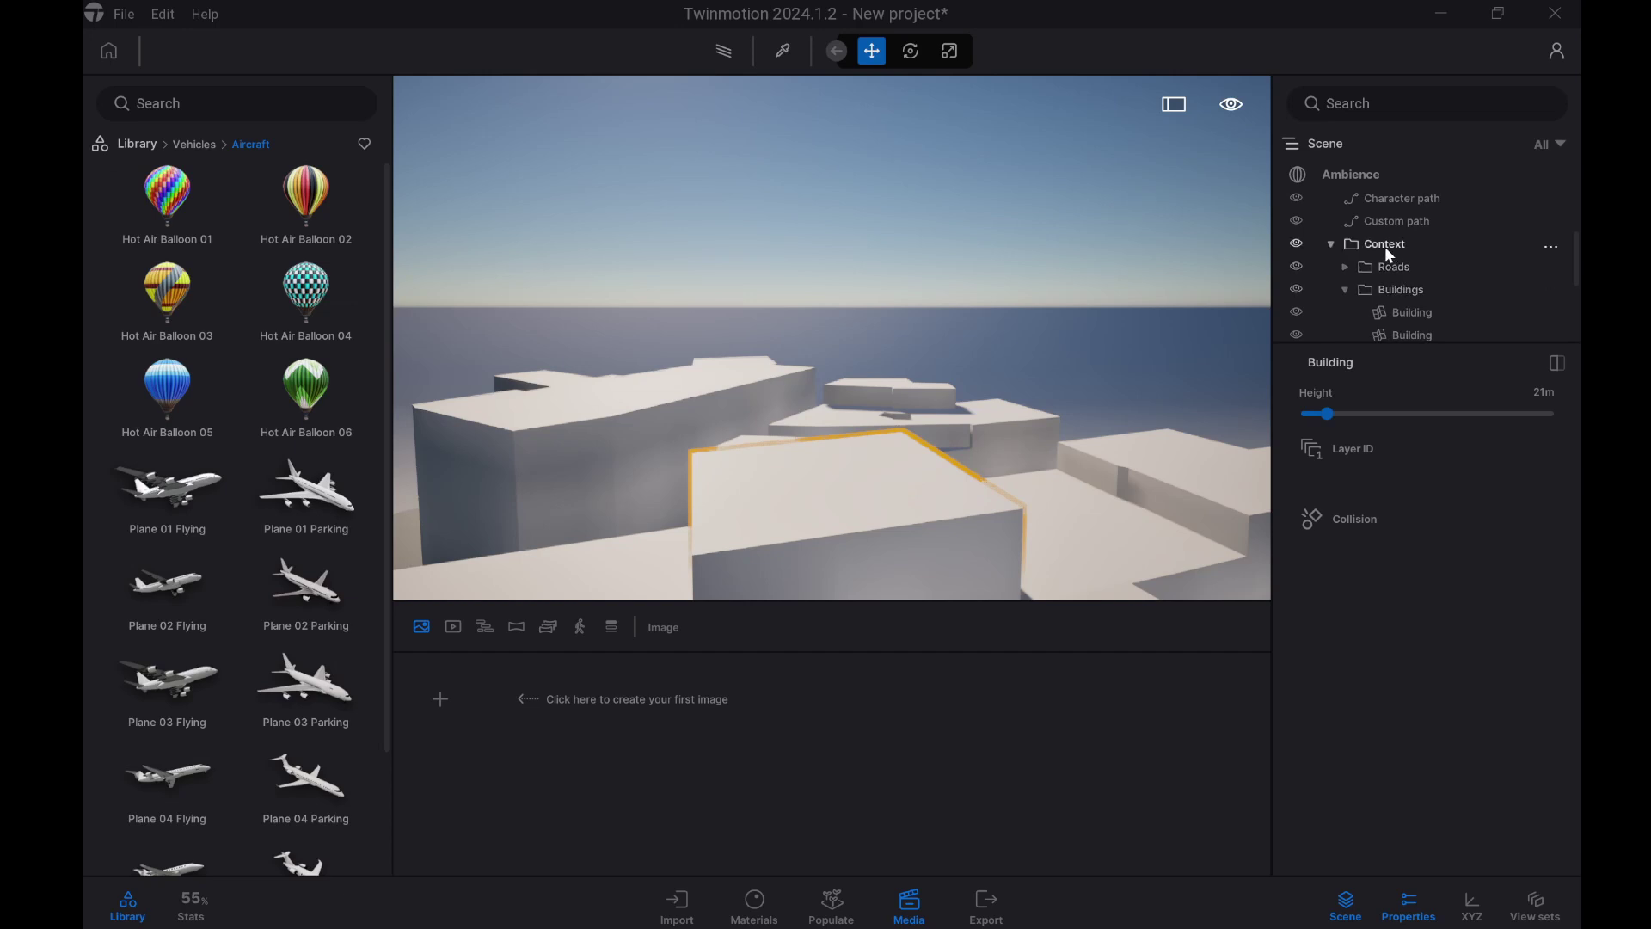
{"action": "left_click", "coordinate": [1384, 248]}
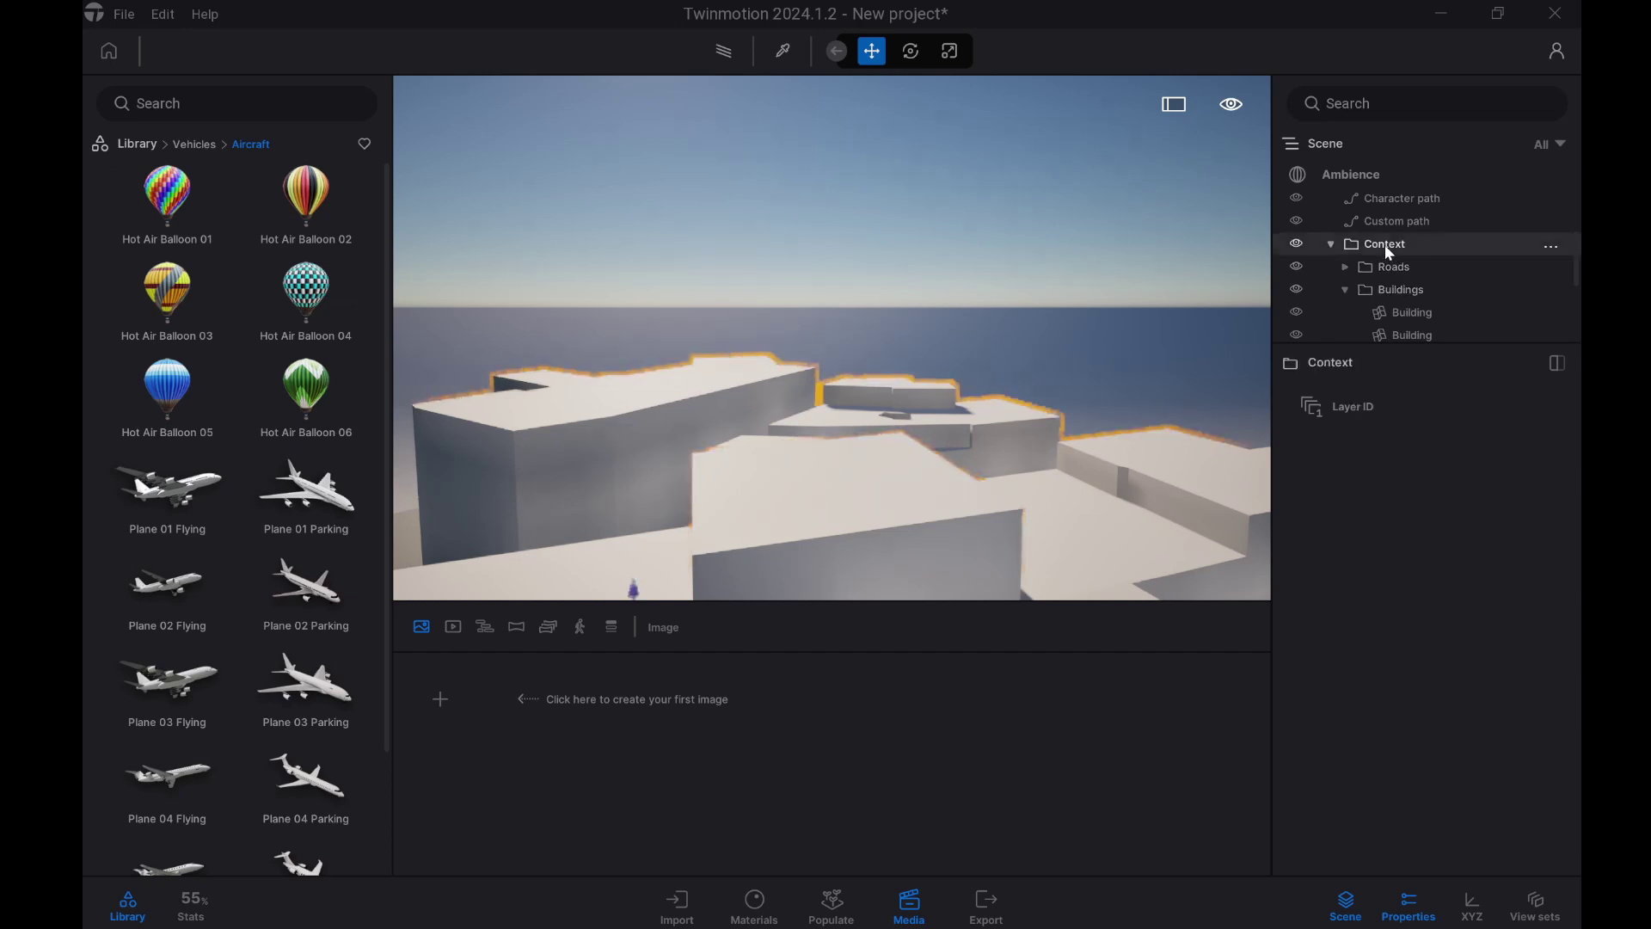
{"action": "key", "text": "Delete"}
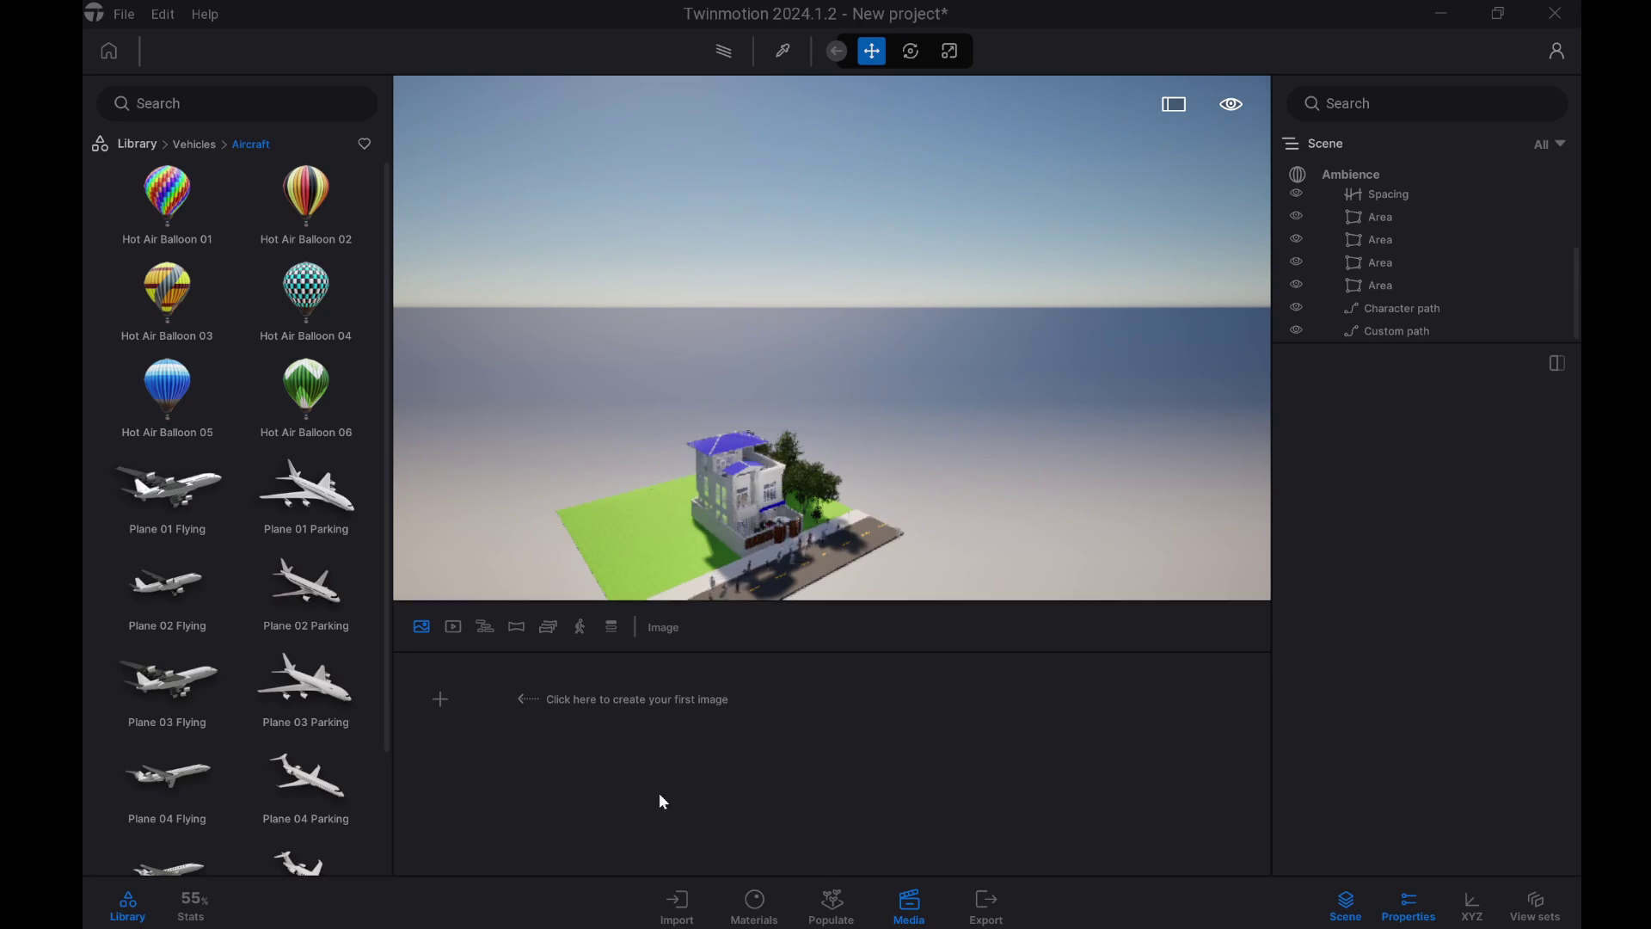